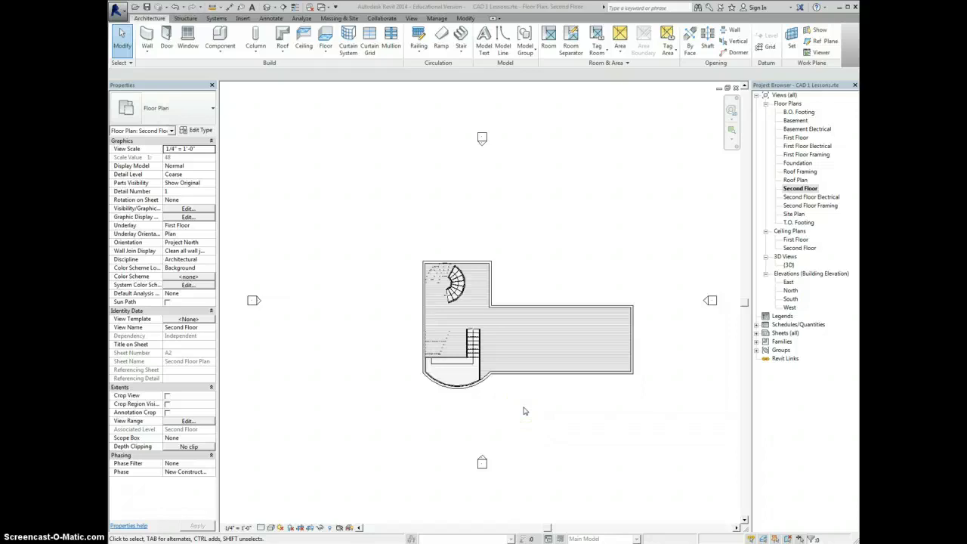
Step: Open the First Floor plan view and save the project
{"action": "double_click", "coordinate": [803, 139]}
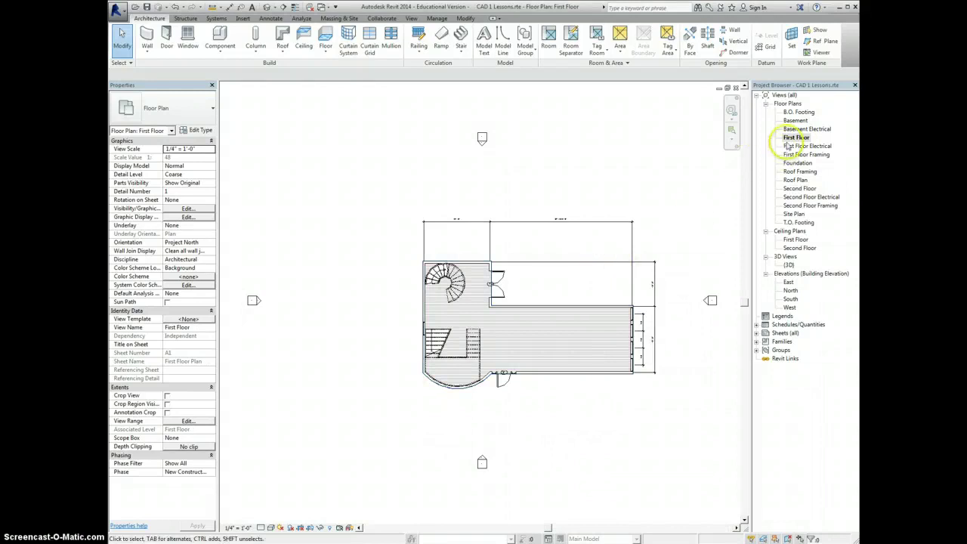
{"action": "scroll", "coordinate": [516, 331], "scroll_direction": "up", "scroll_amount": 3}
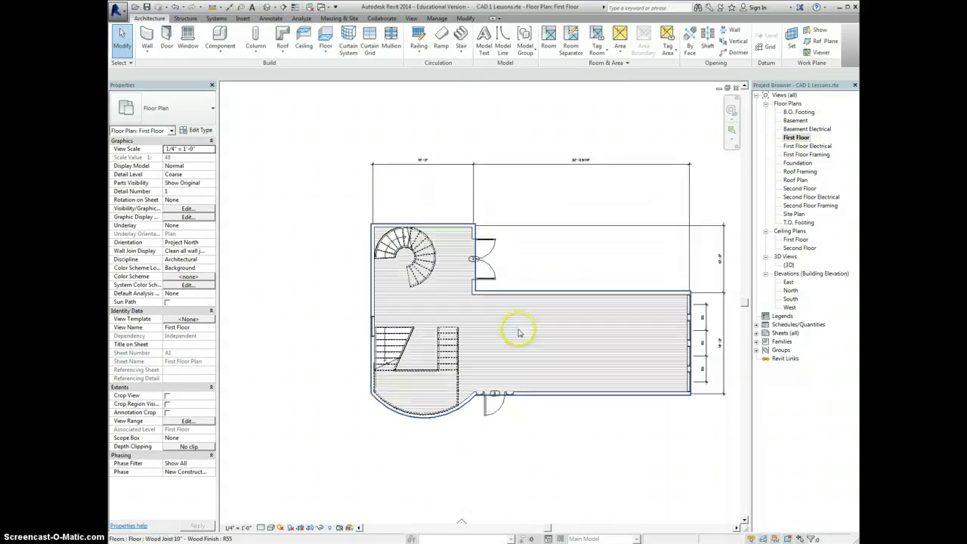
{"action": "scroll", "coordinate": [510, 324], "scroll_direction": "up", "scroll_amount": 2}
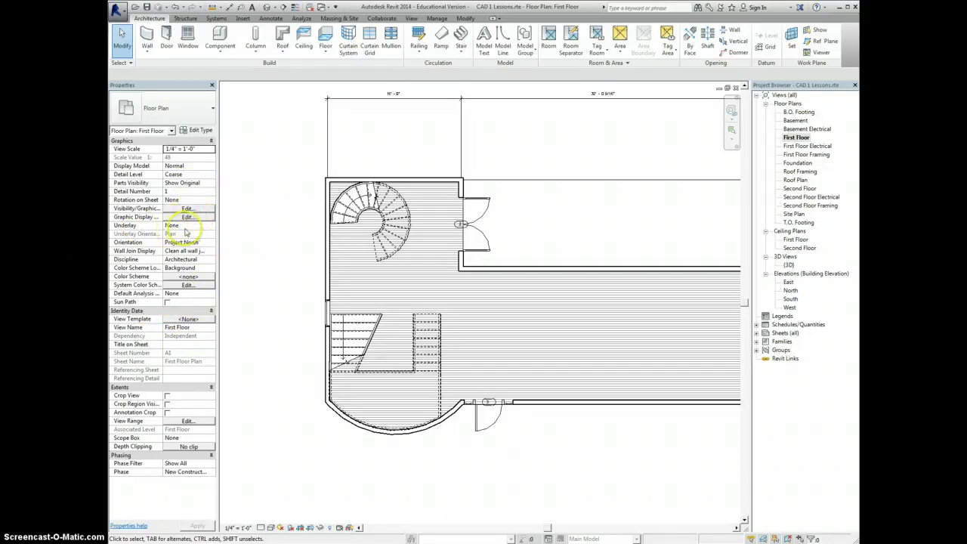
{"action": "left_click", "coordinate": [401, 275]}
{"action": "scroll", "coordinate": [405, 274], "scroll_direction": "up", "scroll_amount": 2}
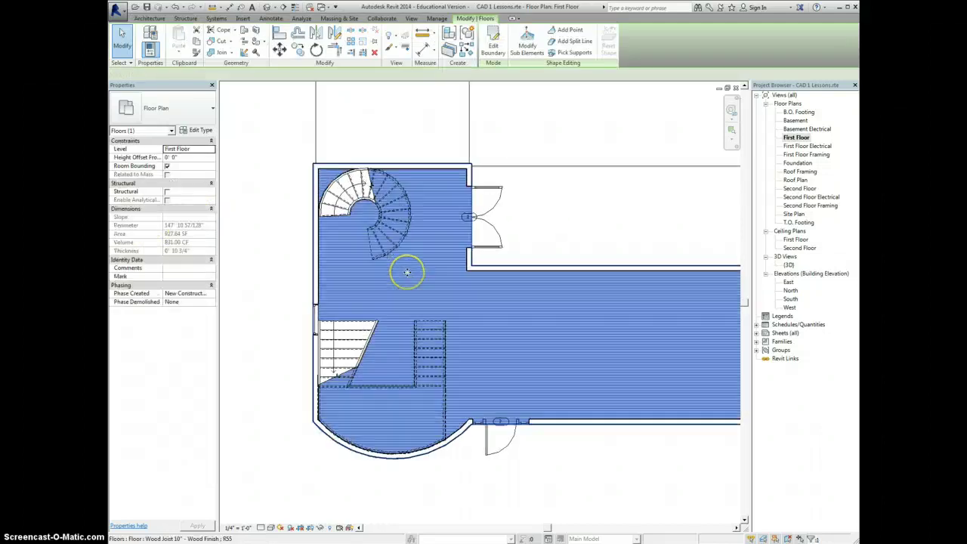
{"action": "scroll", "coordinate": [407, 272], "scroll_direction": "down", "scroll_amount": 1}
{"action": "mouse_move", "coordinate": [412, 272]}
{"action": "middle_mouse_down"}
{"action": "mouse_move", "coordinate": [460, 277]}
{"action": "mouse_move", "coordinate": [414, 288]}
{"action": "mouse_move", "coordinate": [411, 278]}
{"action": "middle_mouse_up"}
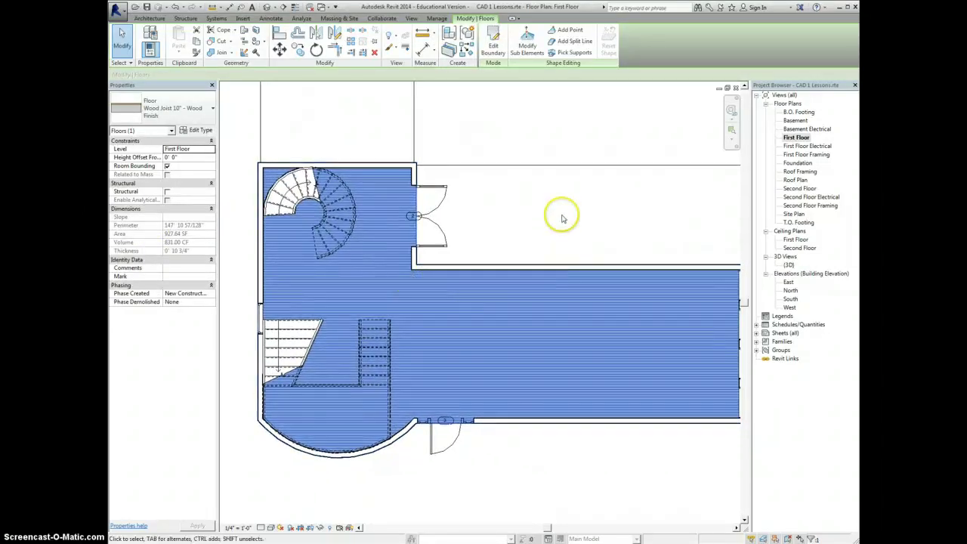
{"action": "left_click", "coordinate": [567, 211]}
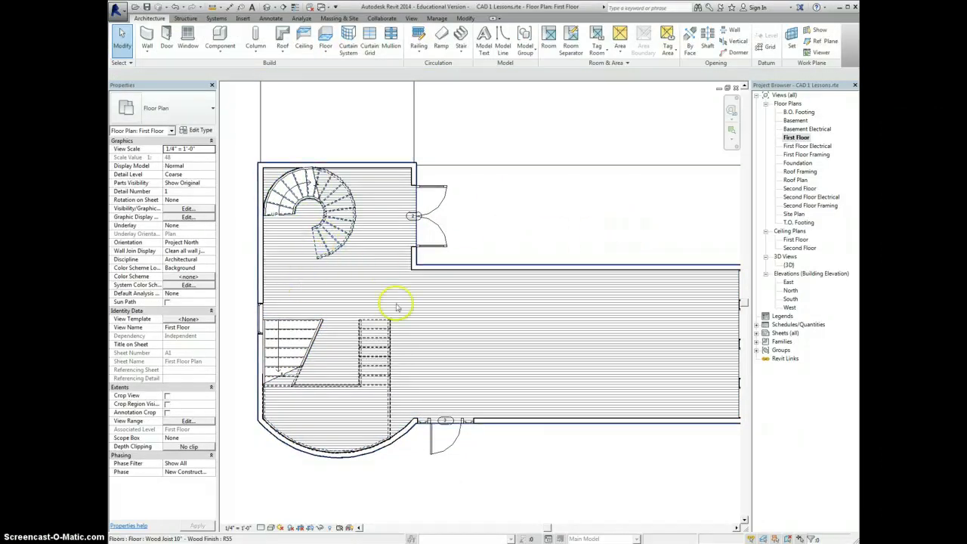
{"action": "middle_click_drag", "start_coordinate": [498, 345], "coordinate": [488, 332]}
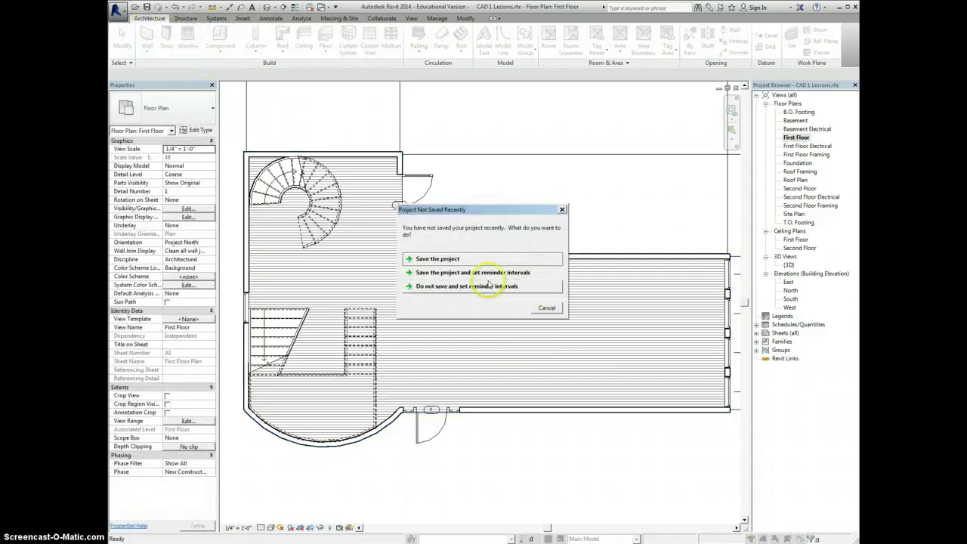
{"action": "left_click", "coordinate": [491, 260]}
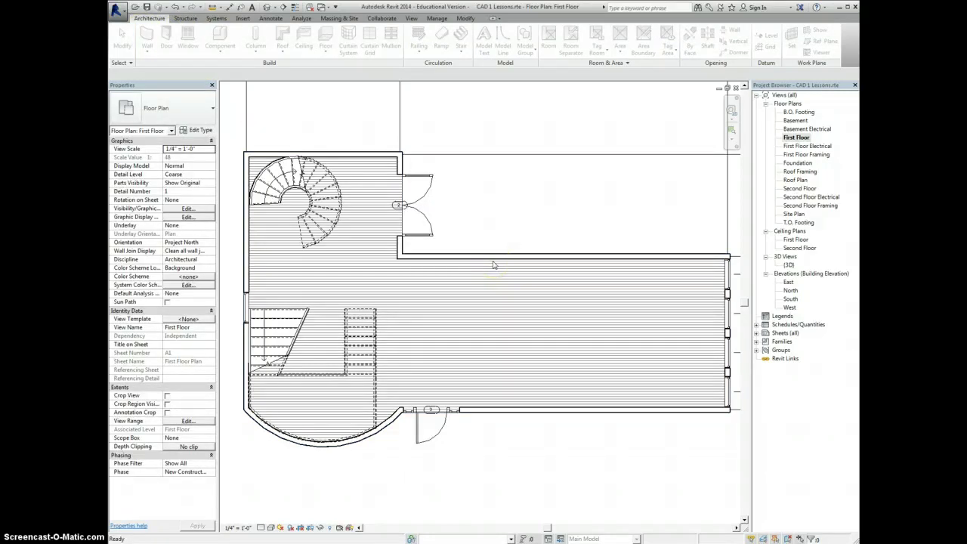
Step: Draw three chained Generic - 6" walls off the south exterior wall, enclosing a room 7'-0" wide and about 7'-4" deep
{"action": "key", "text": "w"}
{"action": "key", "text": "a"}
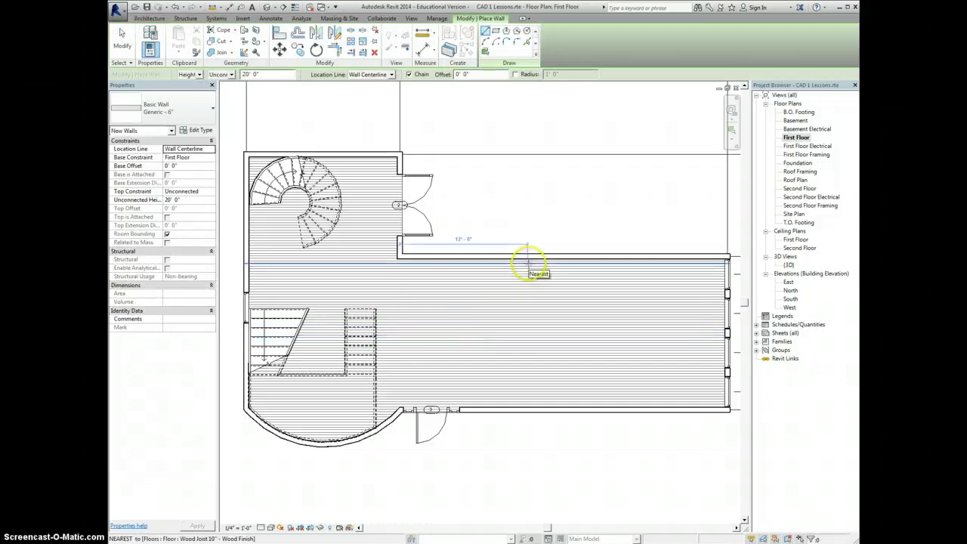
{"action": "left_click", "coordinate": [517, 410]}
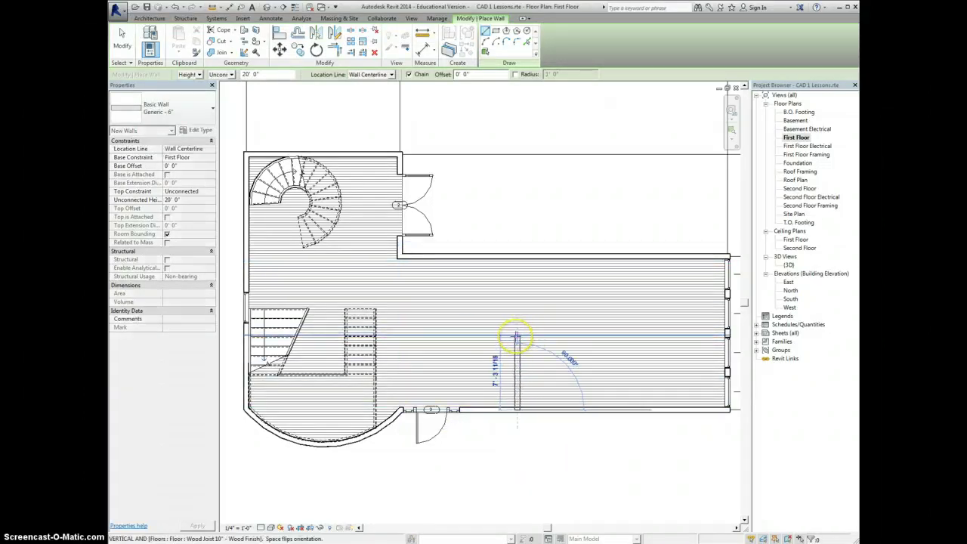
{"action": "left_click", "coordinate": [517, 335]}
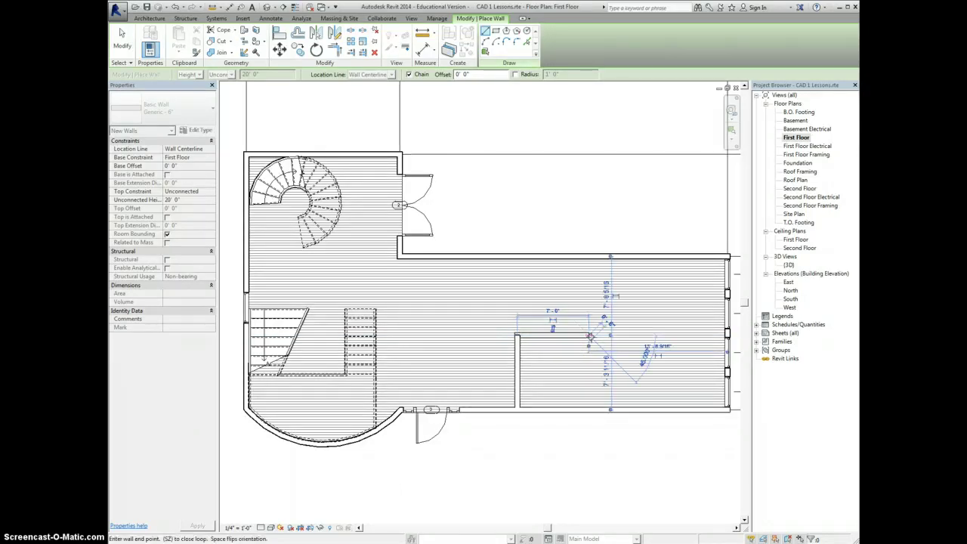
{"action": "left_click", "coordinate": [590, 335]}
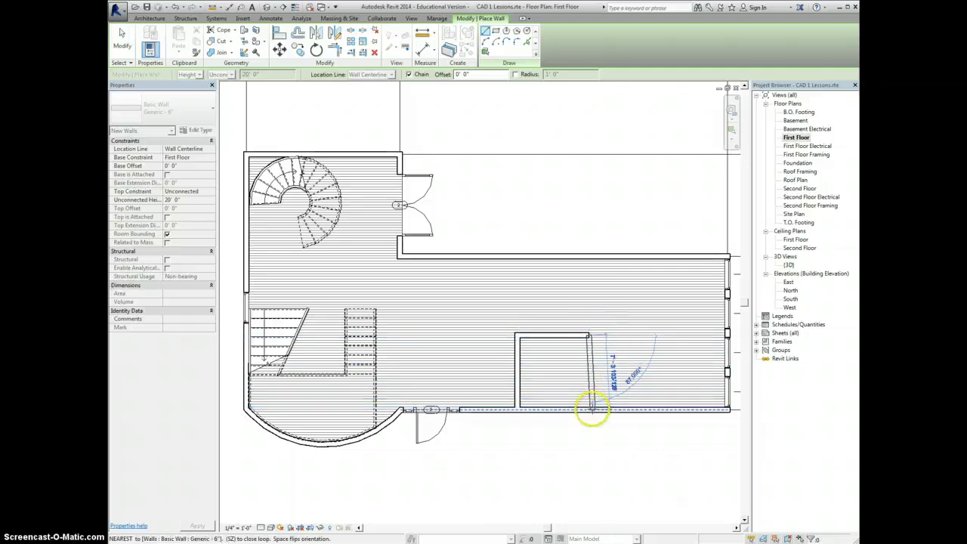
{"action": "left_click", "coordinate": [588, 409]}
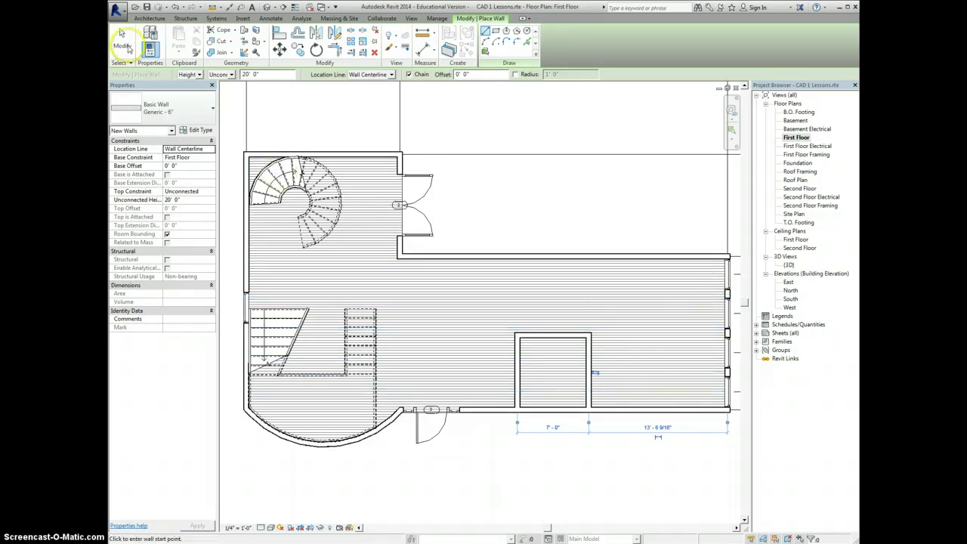
Step: Start placing a component and choose the Dishwasher type 24" x 26 1/4" x 34 1/2"
{"action": "left_click", "coordinate": [149, 18]}
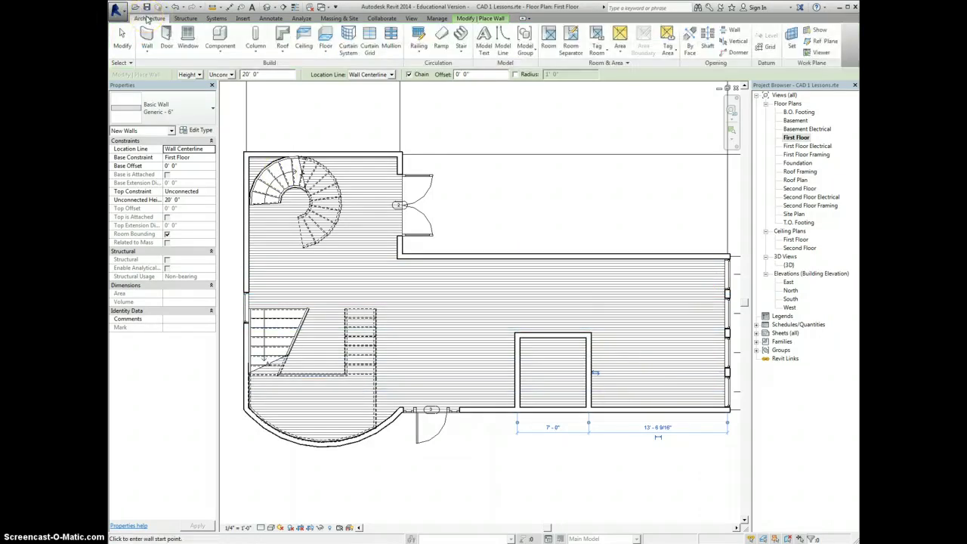
{"action": "left_click", "coordinate": [220, 36]}
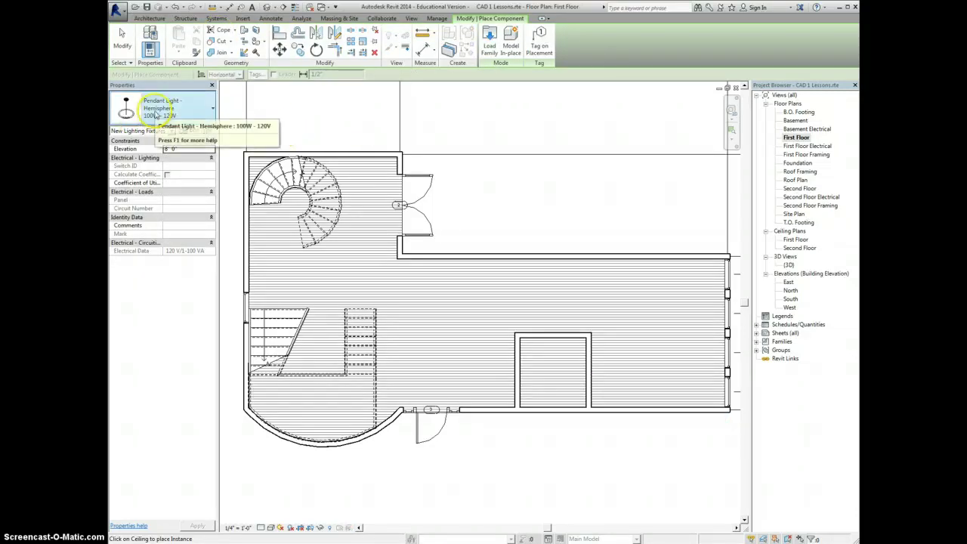
{"action": "left_click", "coordinate": [173, 107]}
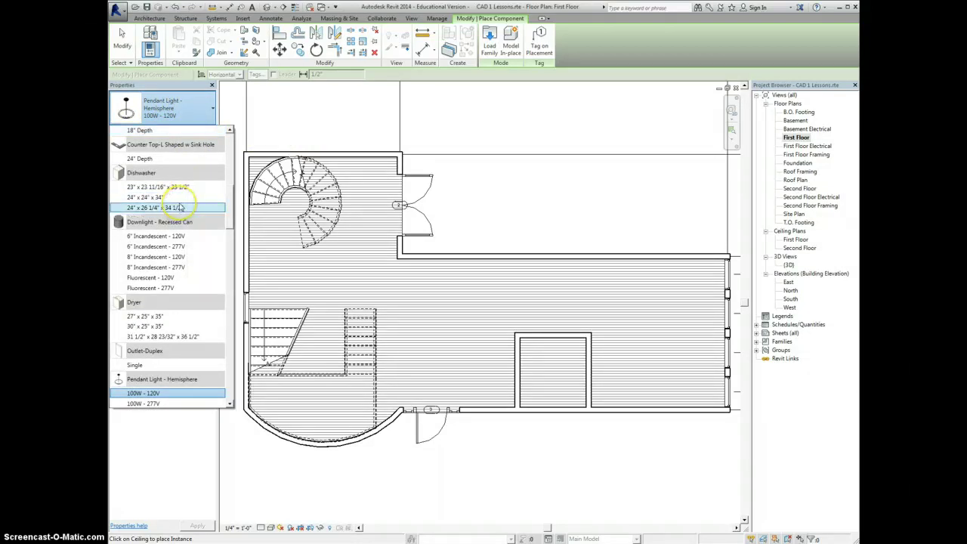
{"action": "scroll", "coordinate": [180, 205], "scroll_direction": "up", "scroll_amount": 2}
{"action": "scroll", "coordinate": [180, 205], "scroll_direction": "up", "scroll_amount": 1}
{"action": "scroll", "coordinate": [180, 206], "scroll_direction": "up", "scroll_amount": 5}
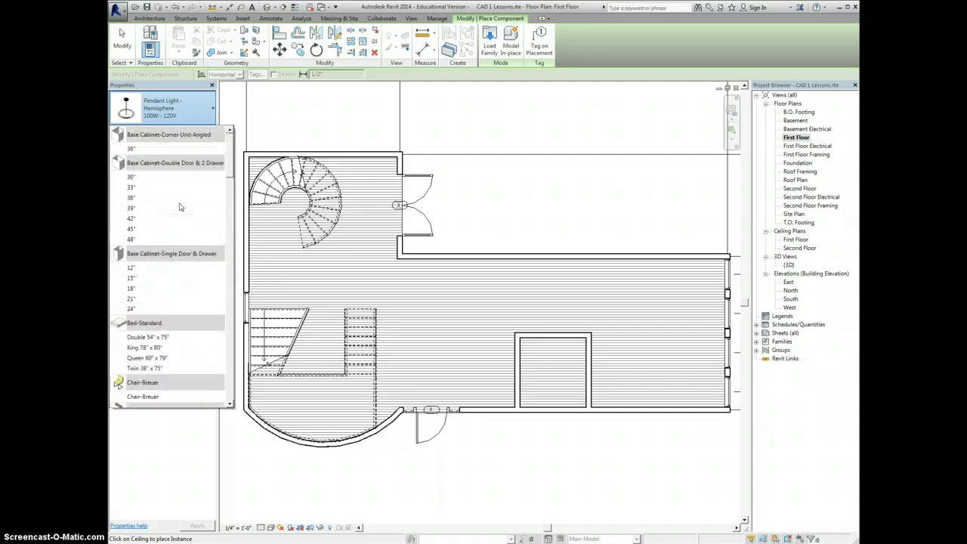
{"action": "scroll", "coordinate": [180, 206], "scroll_direction": "down", "scroll_amount": 6}
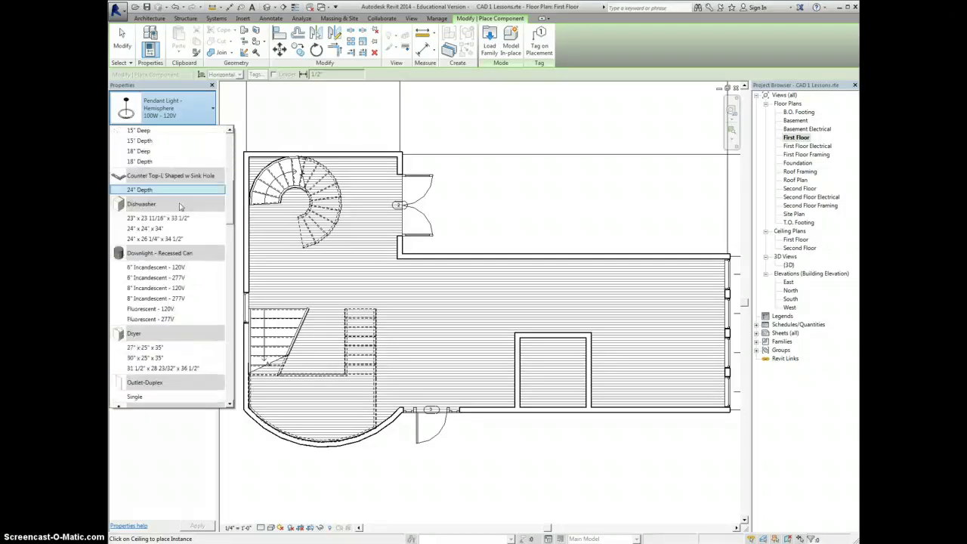
{"action": "left_click", "coordinate": [177, 206]}
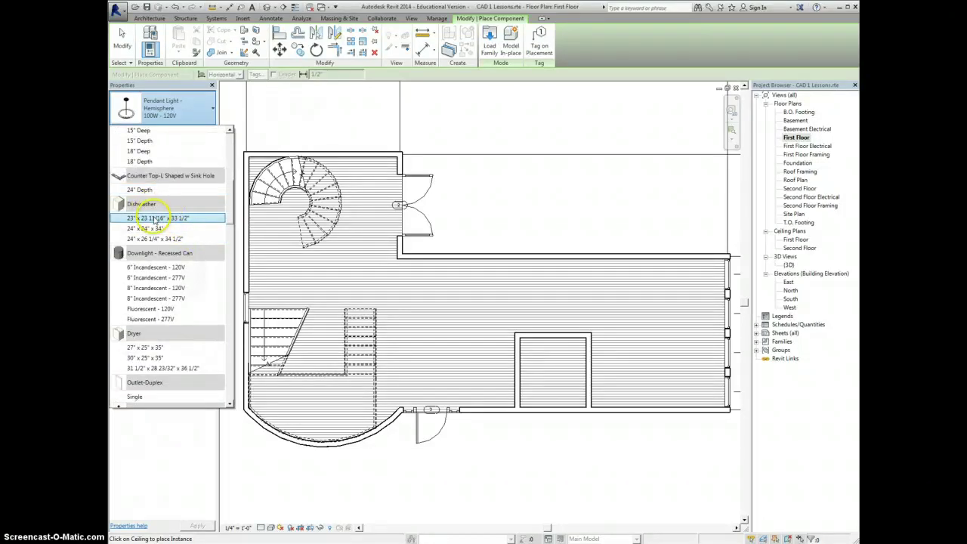
{"action": "left_click", "coordinate": [148, 243]}
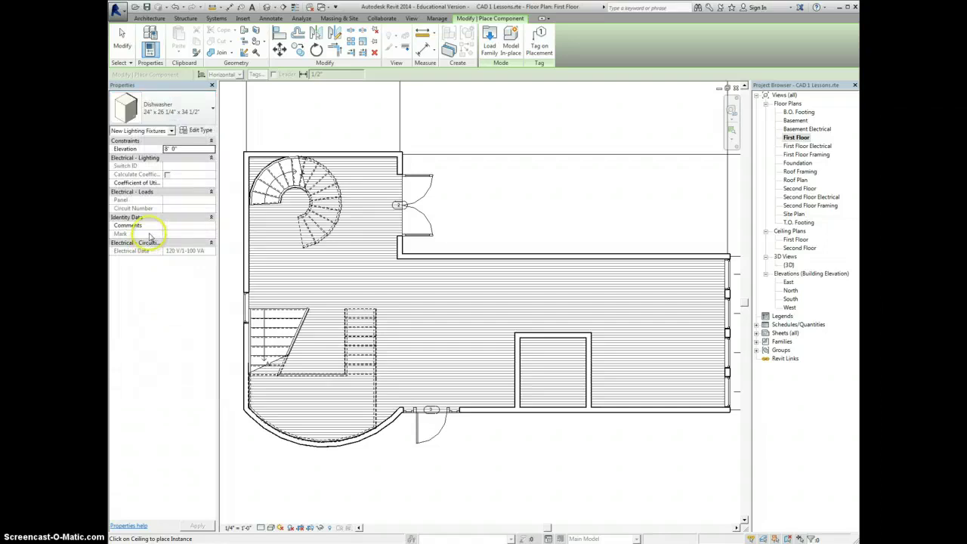
Step: Try placing the dishwasher on the open floor east of the new small room
{"action": "key", "text": "Escape"}
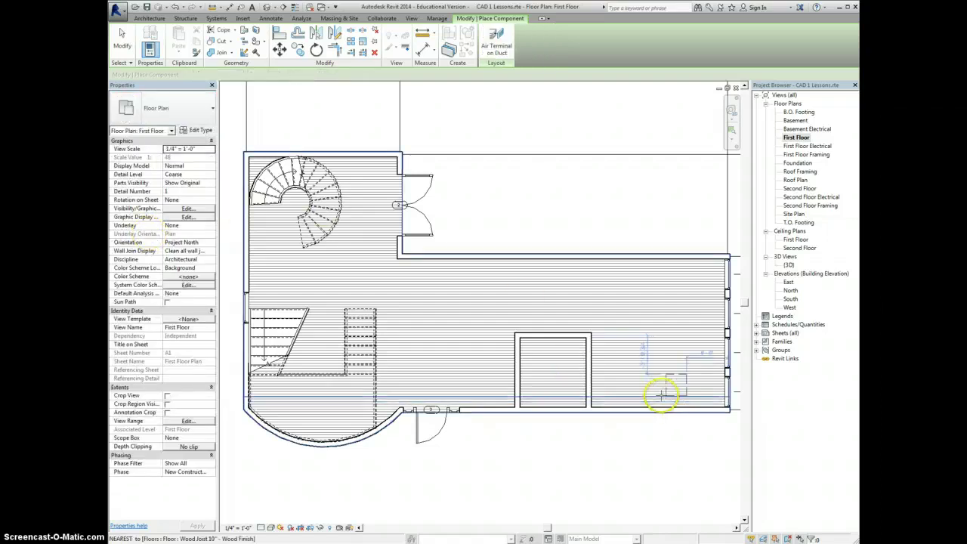
{"action": "key", "text": "Return"}
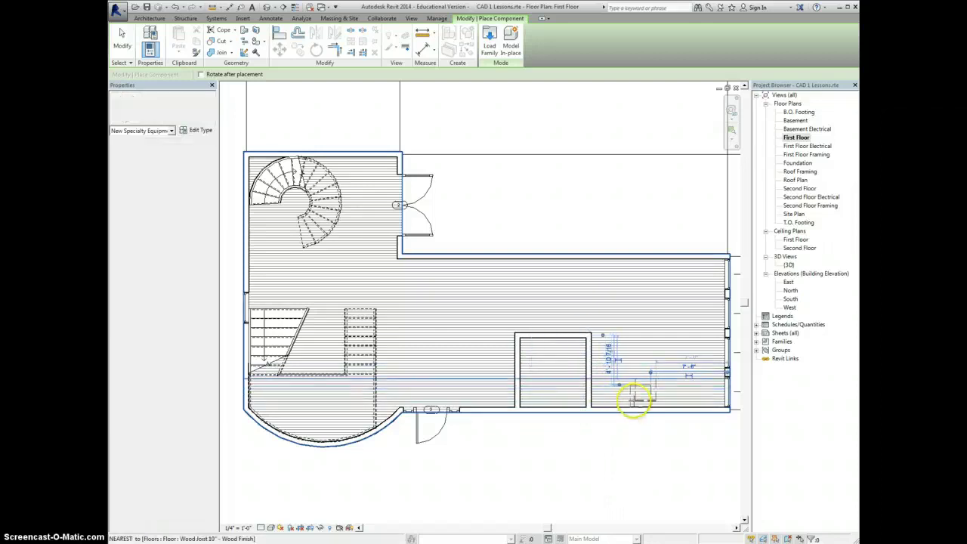
{"action": "left_click", "coordinate": [626, 393]}
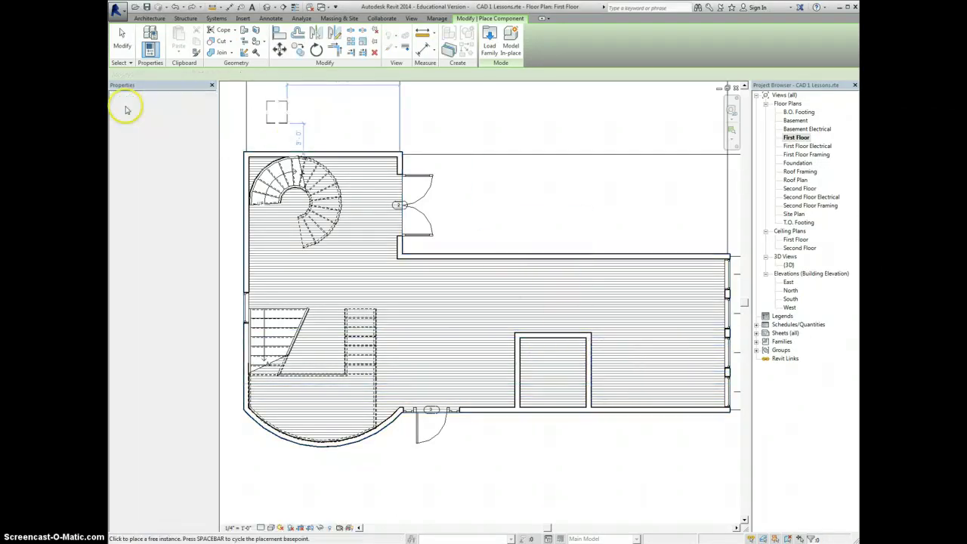
{"action": "left_click", "coordinate": [127, 108]}
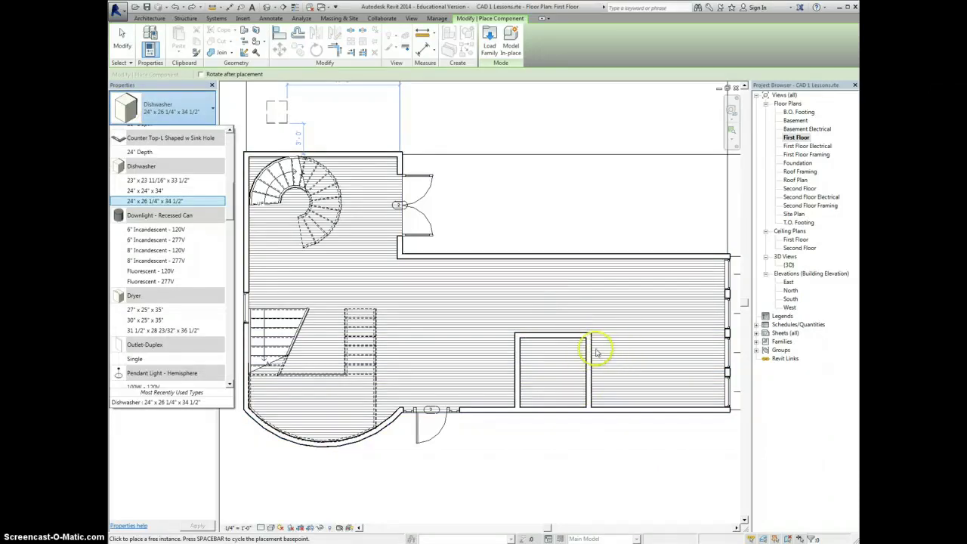
{"action": "scroll", "coordinate": [181, 242], "scroll_direction": "up", "scroll_amount": 1}
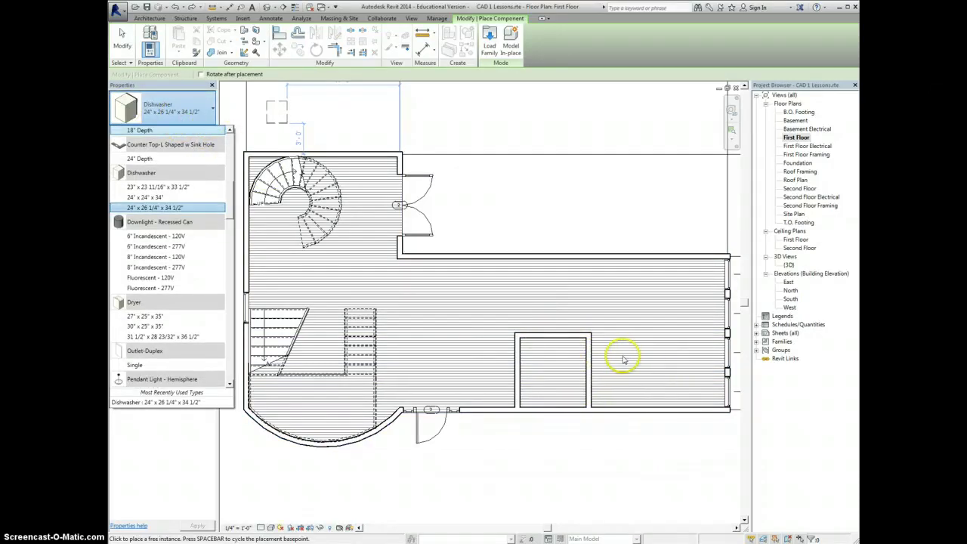
{"action": "left_click", "coordinate": [143, 111]}
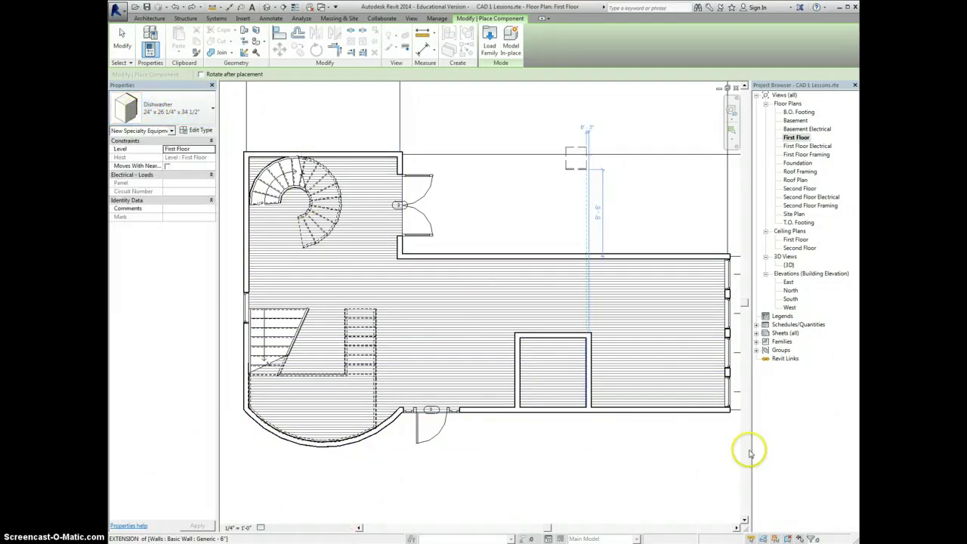
Step: Place the dishwasher against the outer face of the small room's east wall near its north corner and finish component placement
{"action": "left_click", "coordinate": [594, 445]}
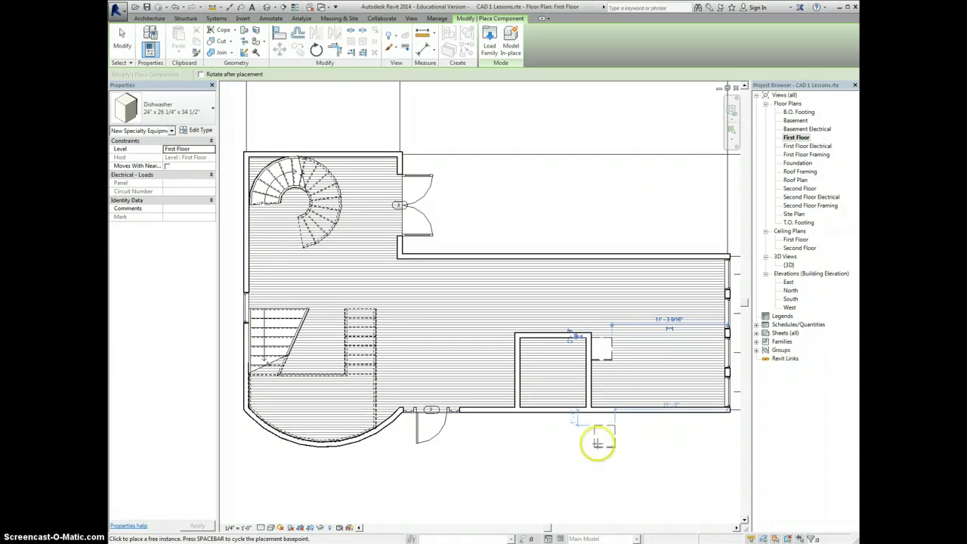
{"action": "right_click", "coordinate": [616, 397]}
{"action": "key", "text": "Escape"}
{"action": "right_click", "coordinate": [622, 382]}
{"action": "left_click", "coordinate": [635, 387]}
{"action": "left_click", "coordinate": [608, 352]}
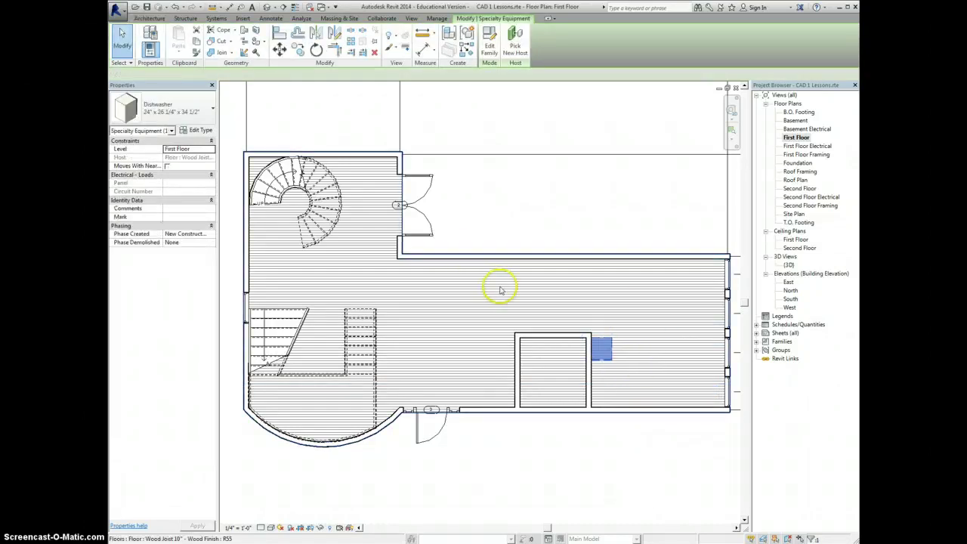
{"action": "left_click", "coordinate": [625, 210]}
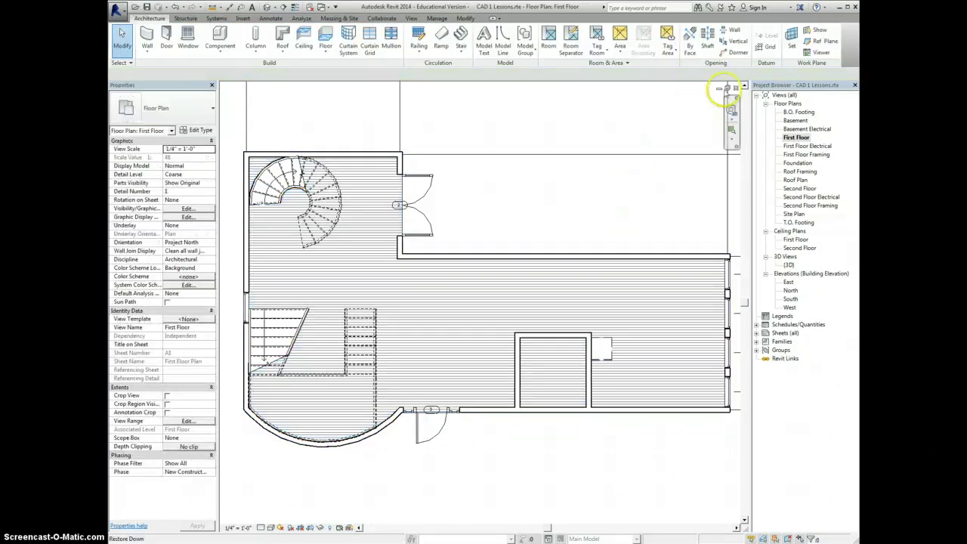
Step: Restore the First Floor view to a floating window and reposition it with the small room and dishwasher in sight
{"action": "left_click", "coordinate": [727, 88]}
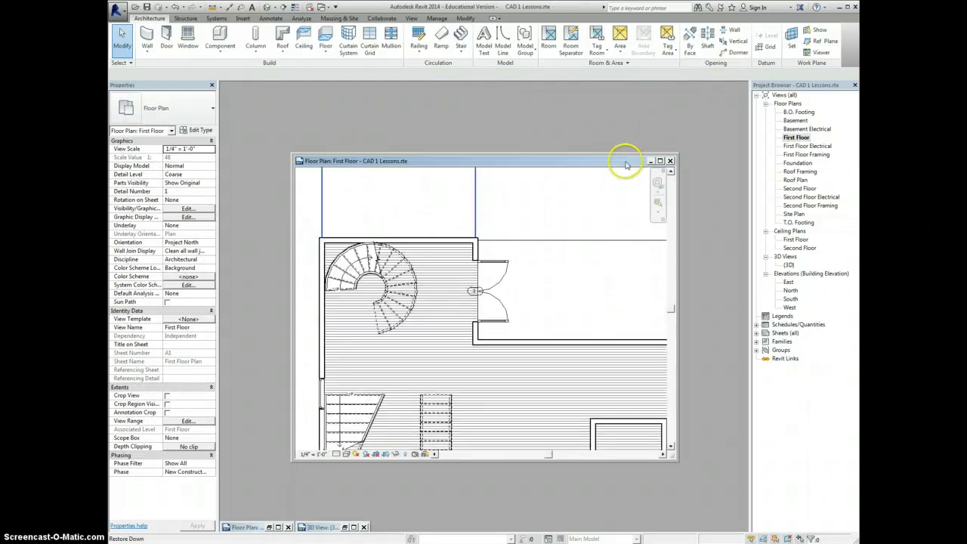
{"action": "left_click_drag", "start_coordinate": [562, 158], "coordinate": [485, 147]}
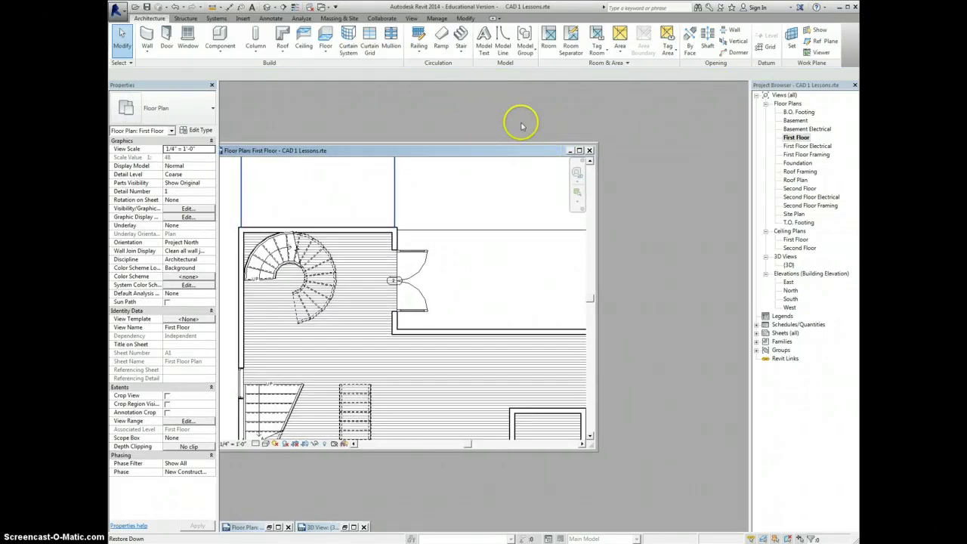
{"action": "middle_click_drag", "start_coordinate": [473, 293], "coordinate": [371, 182]}
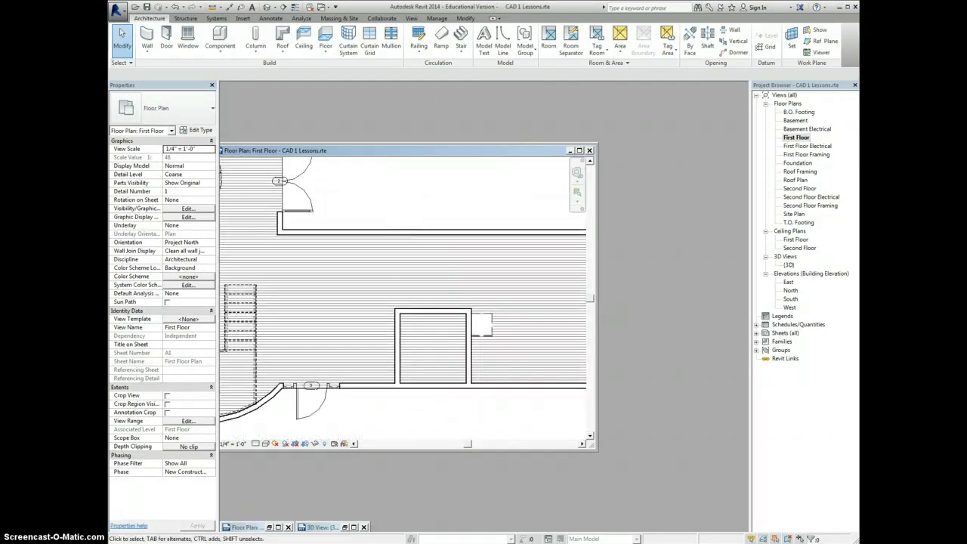
Step: Create a camera view with its eye point northeast of the dishwasher, aimed southwest across it toward the small room
{"action": "left_click", "coordinate": [275, 8]}
{"action": "left_click", "coordinate": [282, 30]}
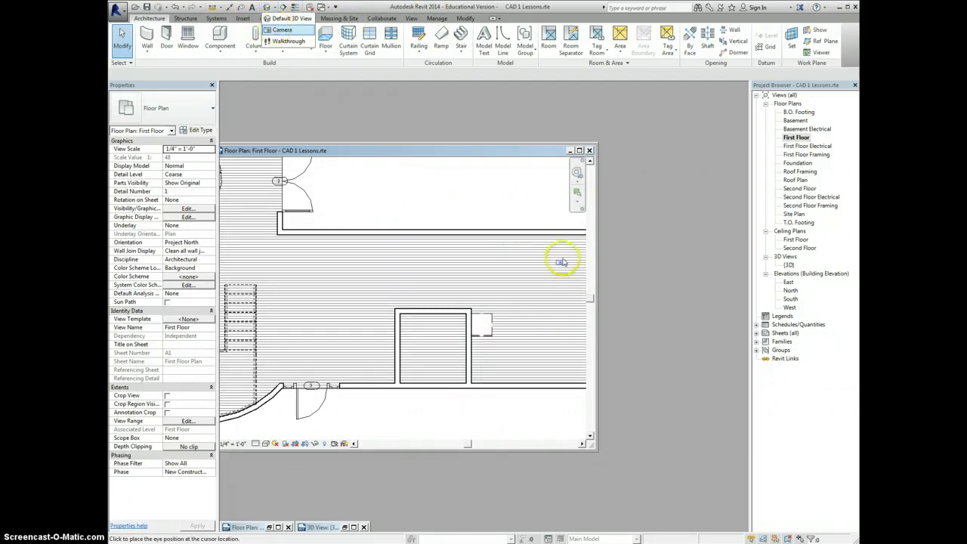
{"action": "left_click", "coordinate": [563, 258]}
{"action": "left_click", "coordinate": [459, 340]}
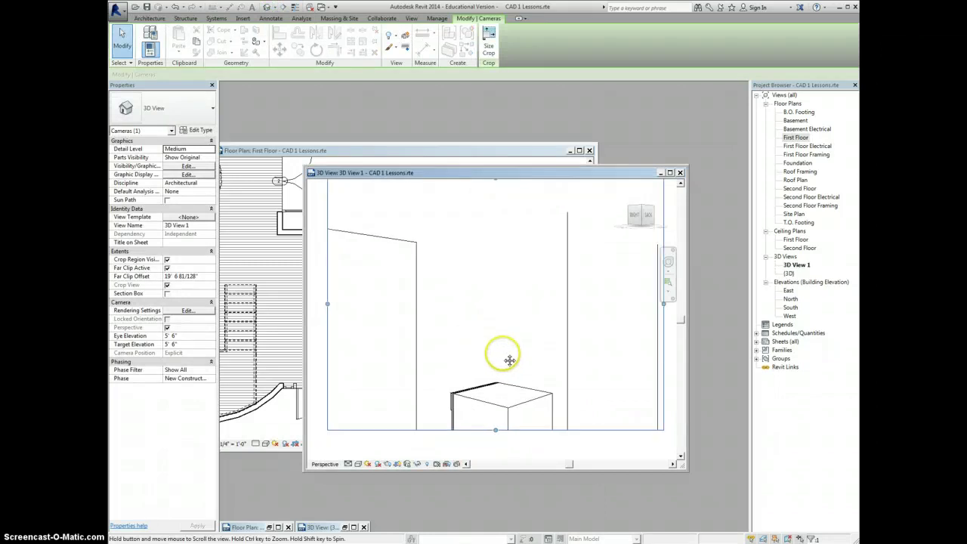
{"action": "middle_click_drag", "start_coordinate": [511, 358], "coordinate": [521, 330]}
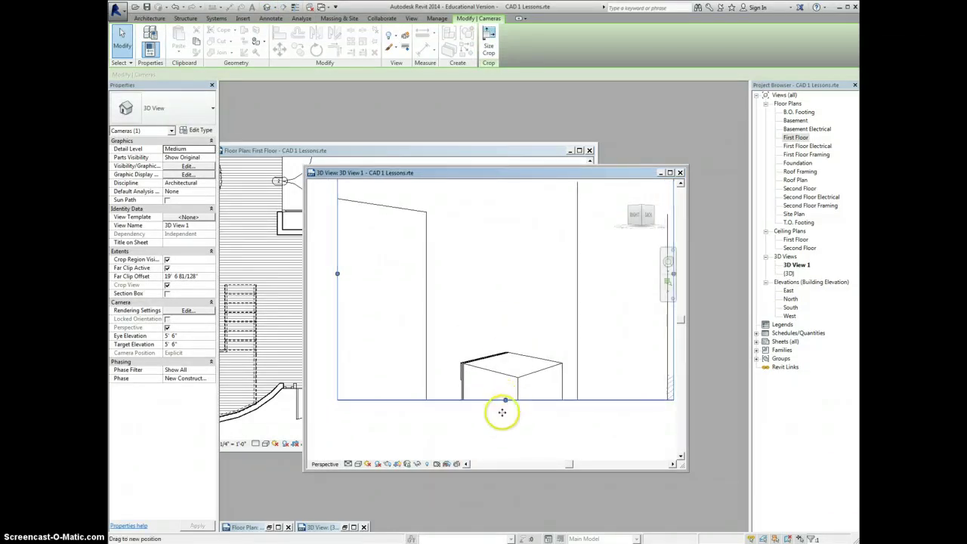
Step: Extend the lower edge of the camera view's crop region downward to include the whole dishwasher and the floor around it
{"action": "left_click_drag", "start_coordinate": [503, 412], "coordinate": [506, 445]}
{"action": "left_click", "coordinate": [680, 457]}
{"action": "left_click", "coordinate": [680, 456]}
{"action": "mouse_move", "coordinate": [506, 345]}
{"action": "left_mouse_down"}
{"action": "mouse_move", "coordinate": [507, 449]}
{"action": "mouse_move", "coordinate": [508, 401]}
{"action": "left_mouse_up"}
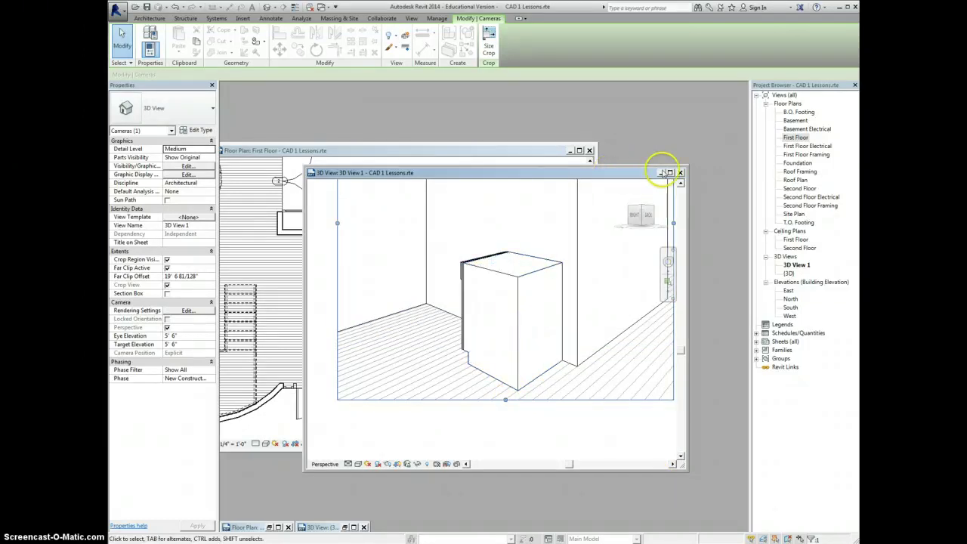
Step: Tile the 3D View 1 and First Floor plan windows side by side and make the plan active
{"action": "left_click", "coordinate": [412, 18]}
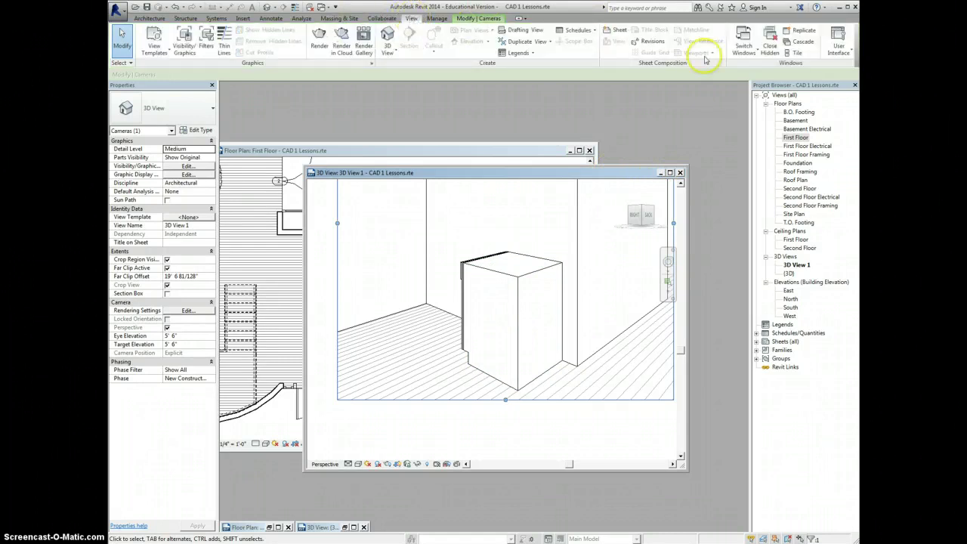
{"action": "left_click", "coordinate": [797, 53]}
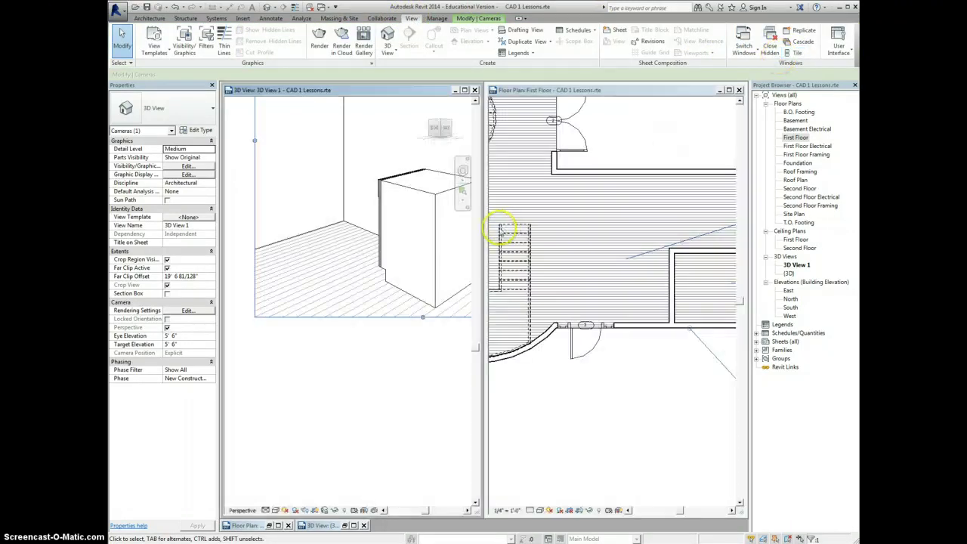
{"action": "middle_click_drag", "start_coordinate": [345, 231], "coordinate": [287, 344]}
{"action": "left_click", "coordinate": [630, 400]}
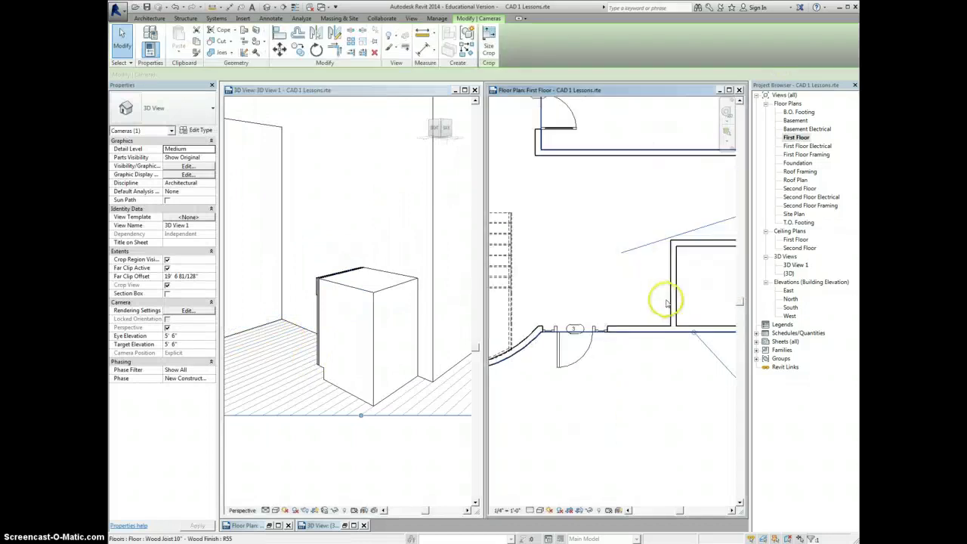
Step: Nudge the dishwasher west through the wall into the small room and south along the inner face of its east wall
{"action": "scroll", "coordinate": [712, 291], "scroll_direction": "up", "scroll_amount": 2}
{"action": "left_click", "coordinate": [577, 317]}
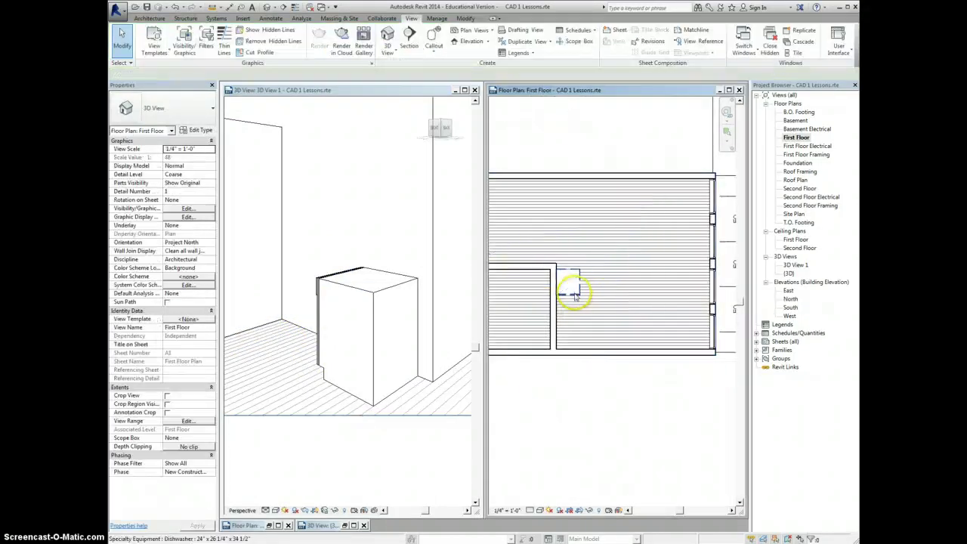
{"action": "left_click", "coordinate": [574, 297]}
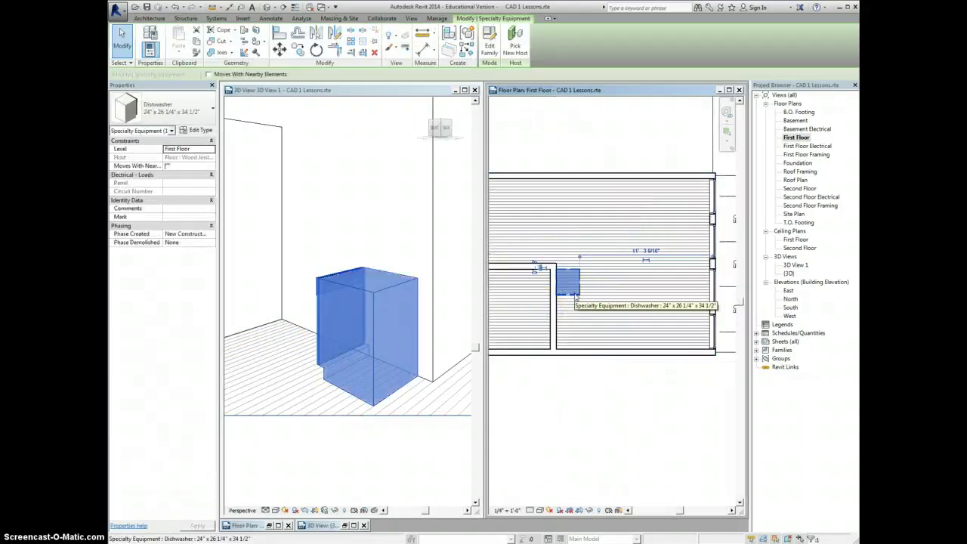
{"action": "key", "text": "Left"}
{"action": "key", "text": "Left"}
{"action": "key", "text": "Left"}
{"action": "key", "text": "Left"}
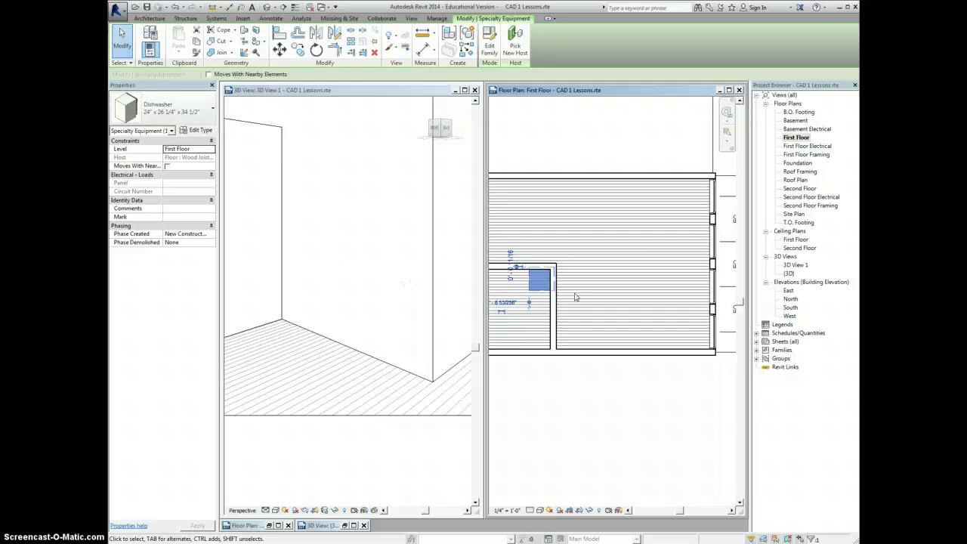
{"action": "key", "text": "Down"}
{"action": "key", "text": "Down"}
{"action": "key", "text": "Down"}
{"action": "key", "text": "Down"}
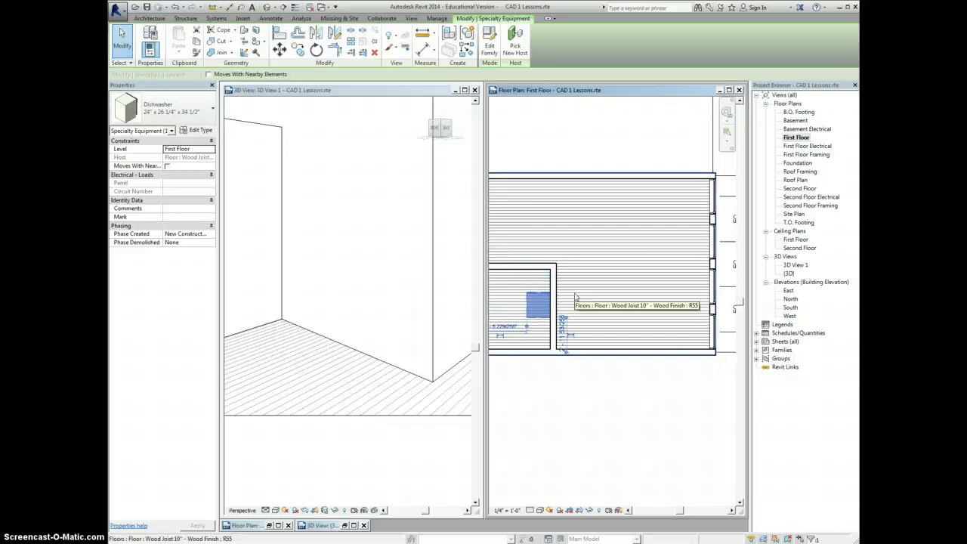
Step: Nudge the dishwasher back east to the outer side of the small room's east wall
{"action": "key", "text": "Right"}
{"action": "key", "text": "Right"}
{"action": "key", "text": "Right"}
{"action": "key", "text": "Right"}
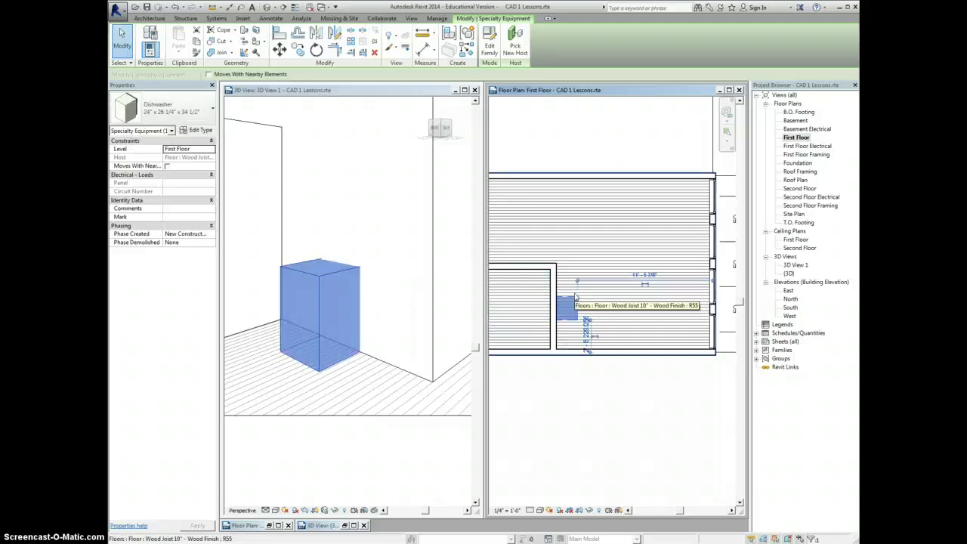
Step: Turn the dishwasher to face east and move it against the outer face of the small room's east wall, about 3'-9" from its north wall
{"action": "left_click", "coordinate": [578, 314]}
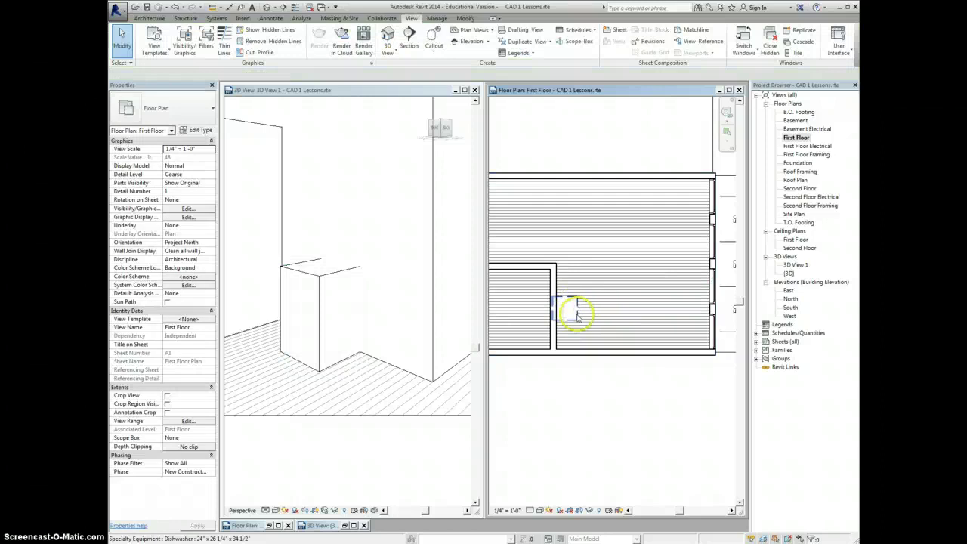
{"action": "left_click", "coordinate": [582, 308]}
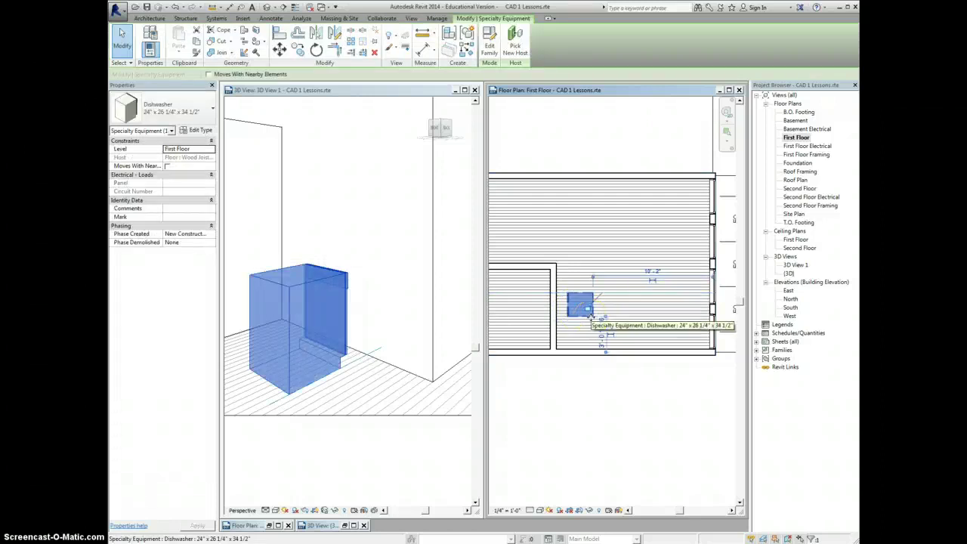
{"action": "mouse_move", "coordinate": [589, 316]}
{"action": "left_mouse_down"}
{"action": "mouse_move", "coordinate": [653, 289]}
{"action": "mouse_move", "coordinate": [591, 318]}
{"action": "left_mouse_up"}
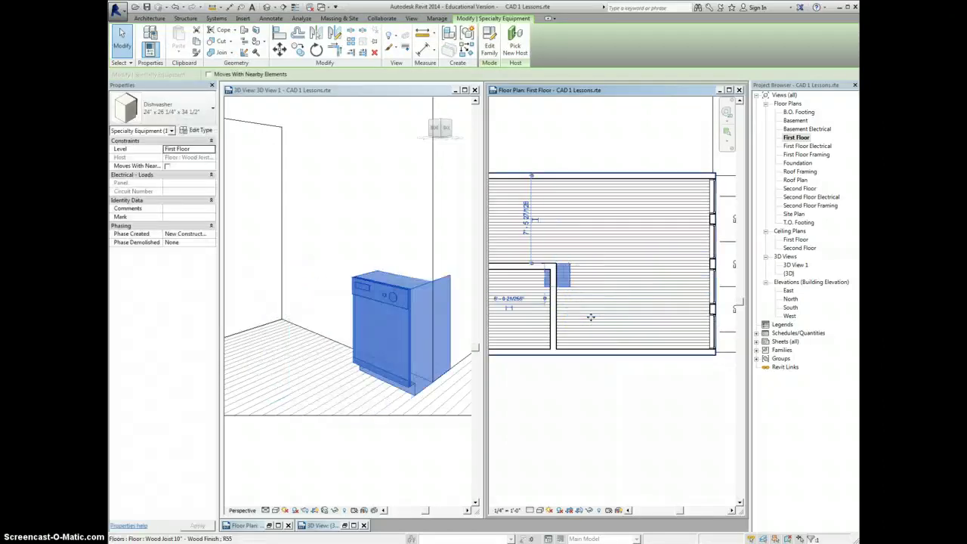
{"action": "left_click", "coordinate": [565, 278]}
{"action": "left_click_drag", "start_coordinate": [565, 287], "coordinate": [575, 320]}
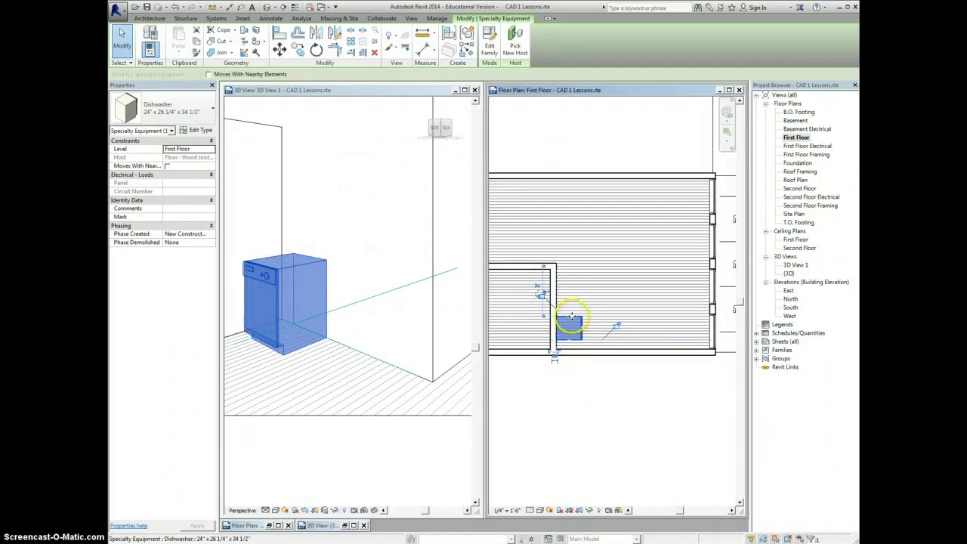
{"action": "mouse_move", "coordinate": [577, 310]}
{"action": "left_mouse_down"}
{"action": "mouse_move", "coordinate": [587, 348]}
{"action": "mouse_move", "coordinate": [558, 342]}
{"action": "mouse_move", "coordinate": [587, 341]}
{"action": "mouse_move", "coordinate": [572, 307]}
{"action": "mouse_move", "coordinate": [573, 317]}
{"action": "left_mouse_up"}
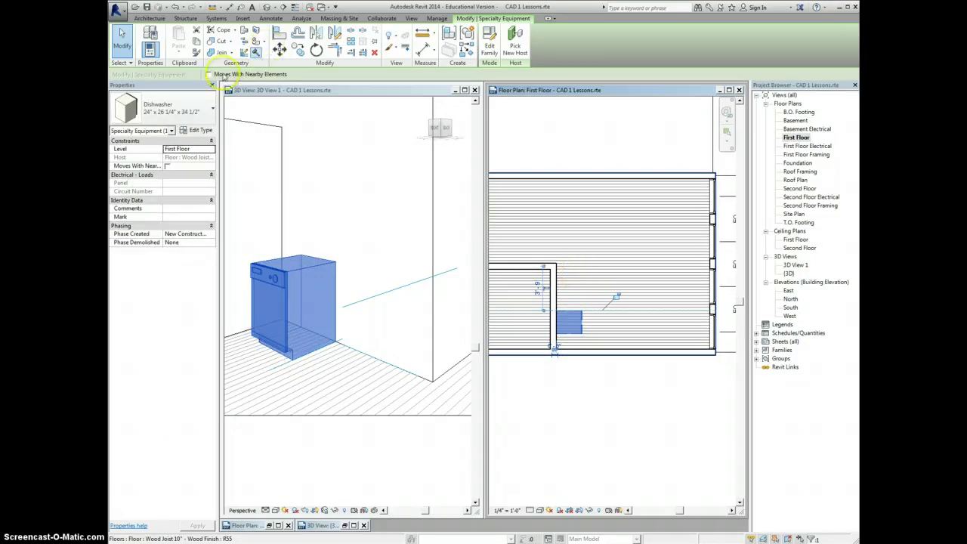
Step: Try the Range 30" x 26" type on the dishwasher and restore the Dishwasher 24" x 26 1/4" x 34 1/2" type
{"action": "left_click", "coordinate": [180, 110]}
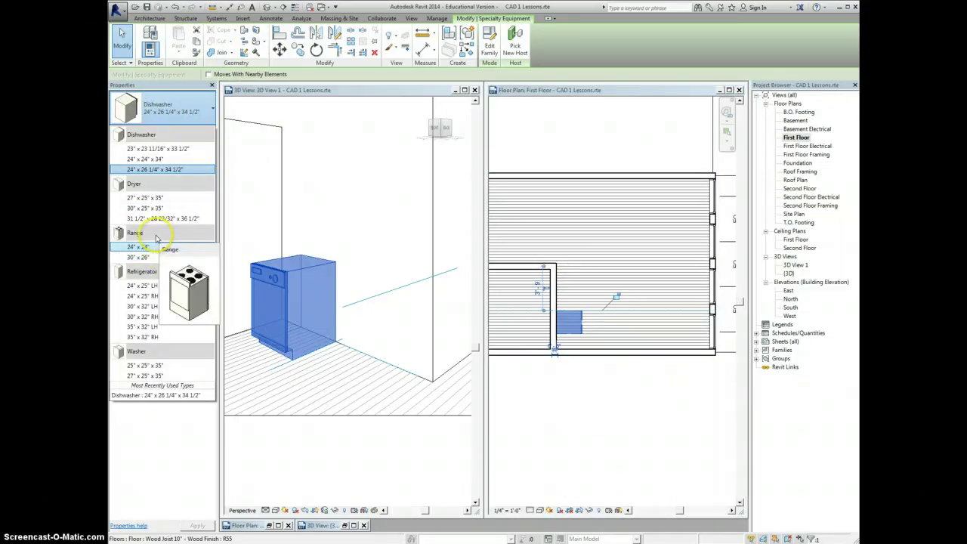
{"action": "left_click", "coordinate": [137, 257]}
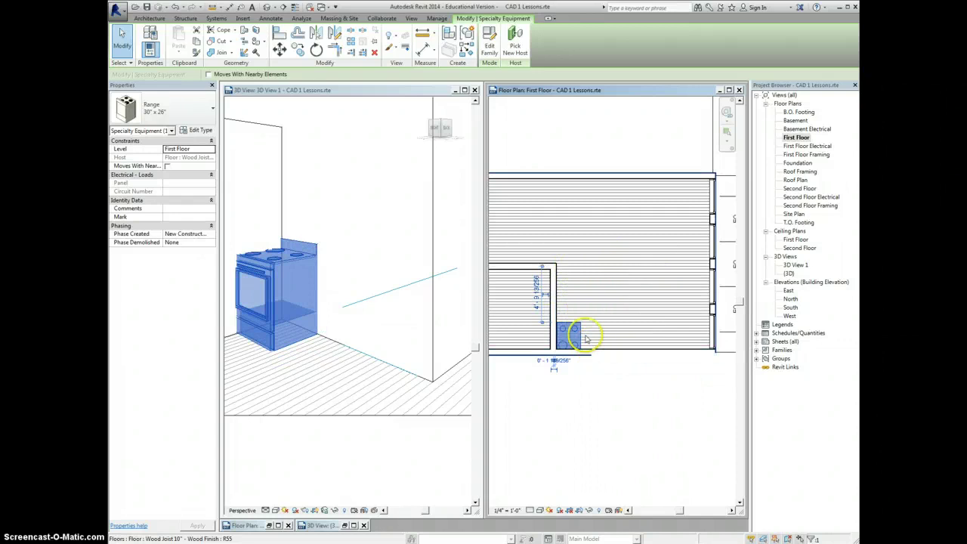
{"action": "left_click", "coordinate": [170, 110]}
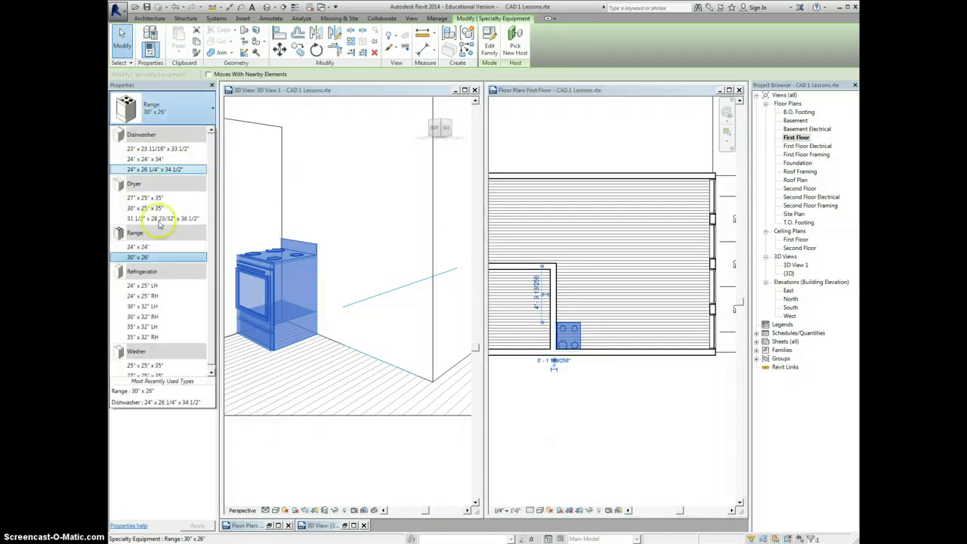
{"action": "left_click", "coordinate": [162, 169]}
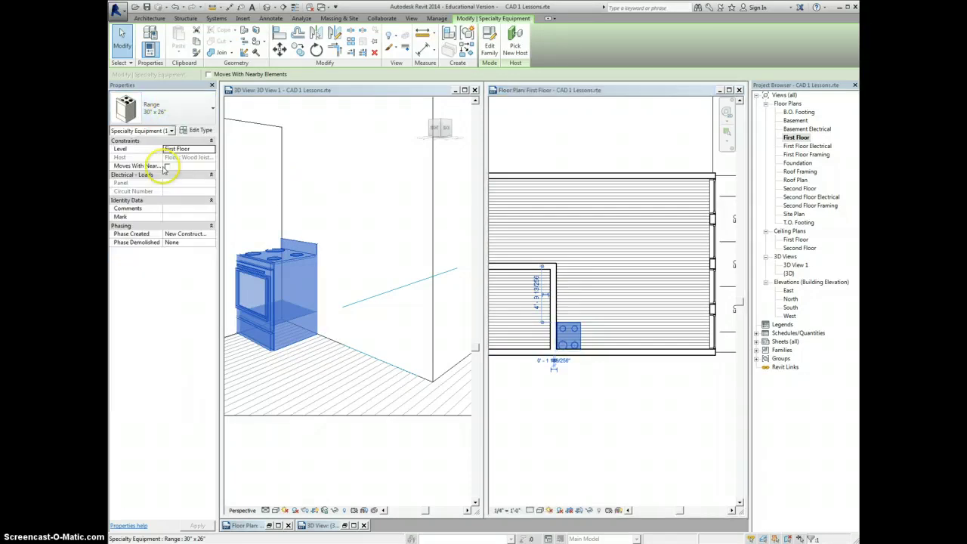
{"action": "left_click", "coordinate": [621, 324]}
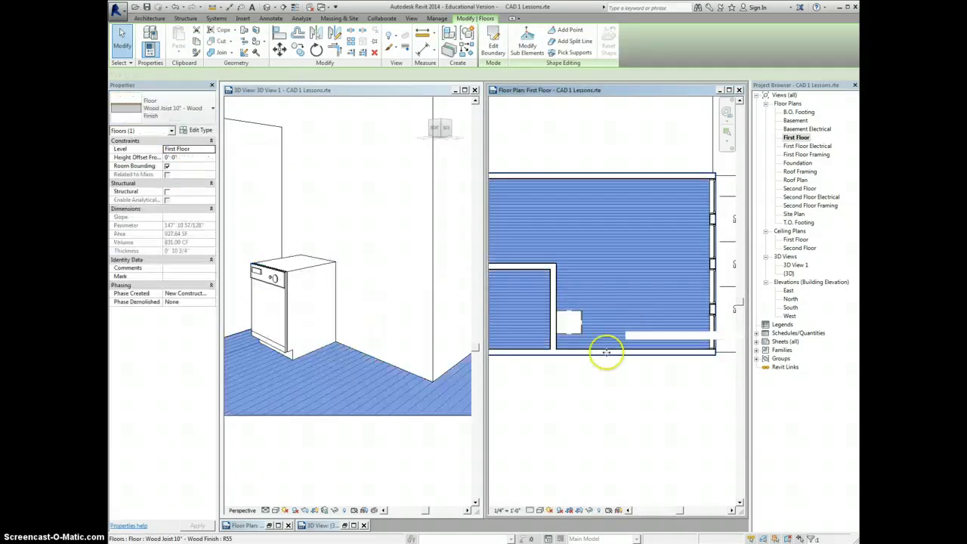
{"action": "left_click", "coordinate": [611, 393]}
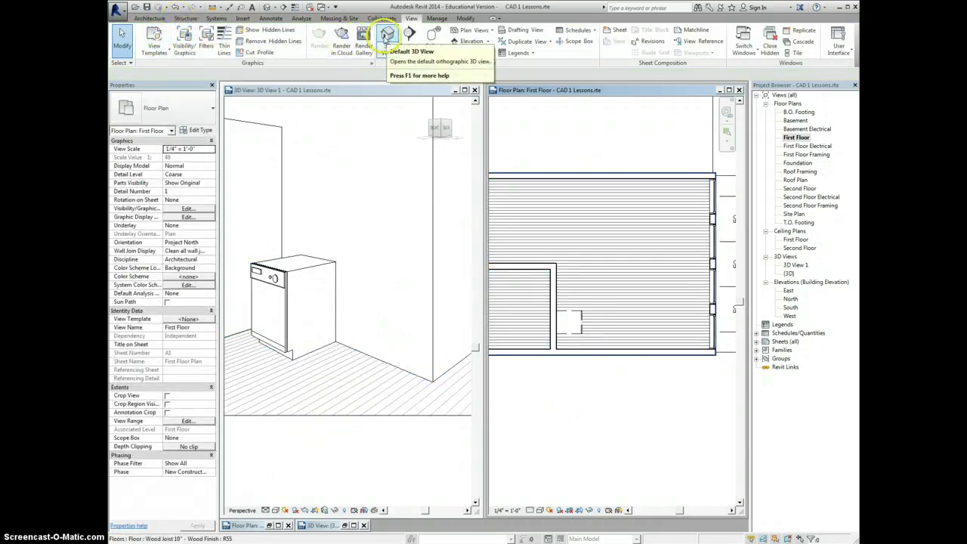
Step: Place a Range 30" x 26" component against the south exterior wall, east of the dishwasher, and finish component placement
{"action": "left_click", "coordinate": [153, 18]}
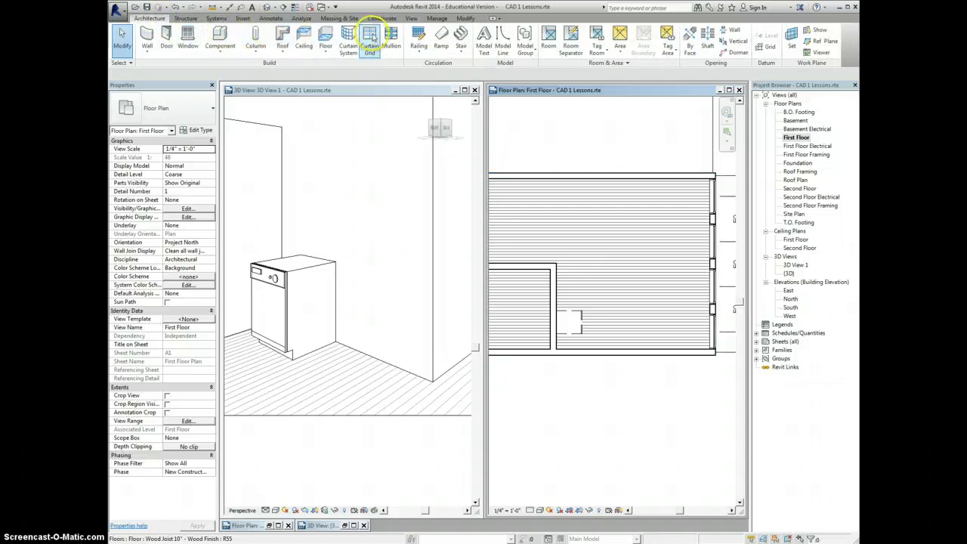
{"action": "left_click", "coordinate": [219, 36]}
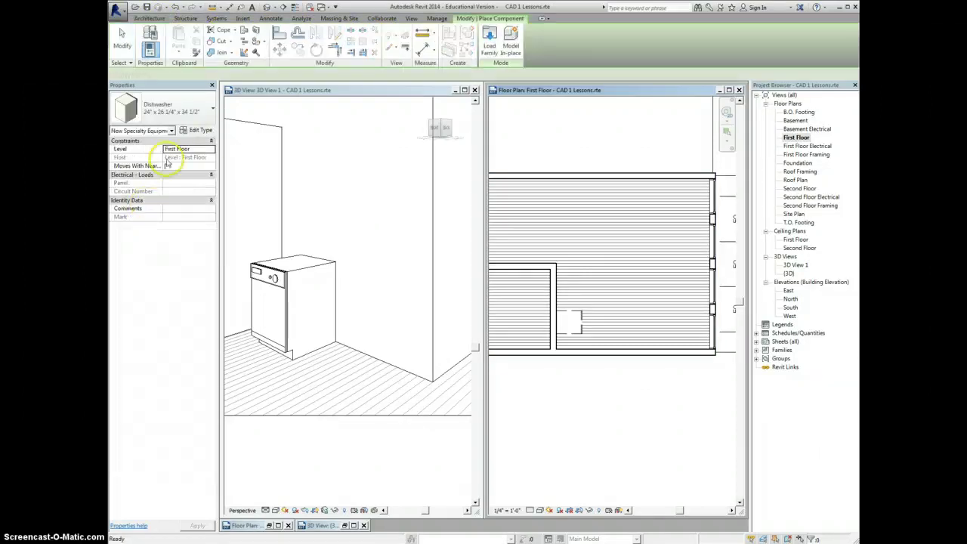
{"action": "left_click", "coordinate": [167, 109]}
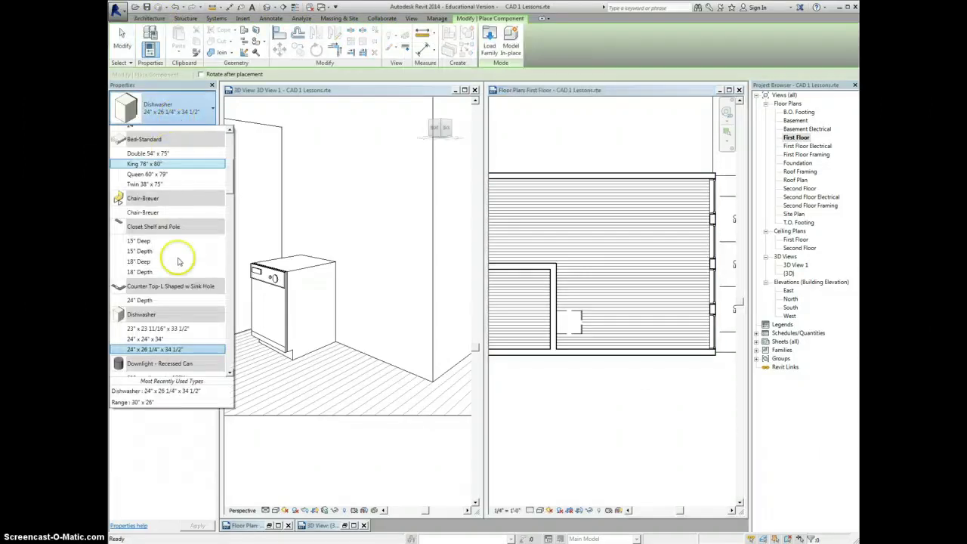
{"action": "scroll", "coordinate": [182, 301], "scroll_direction": "down", "scroll_amount": 3}
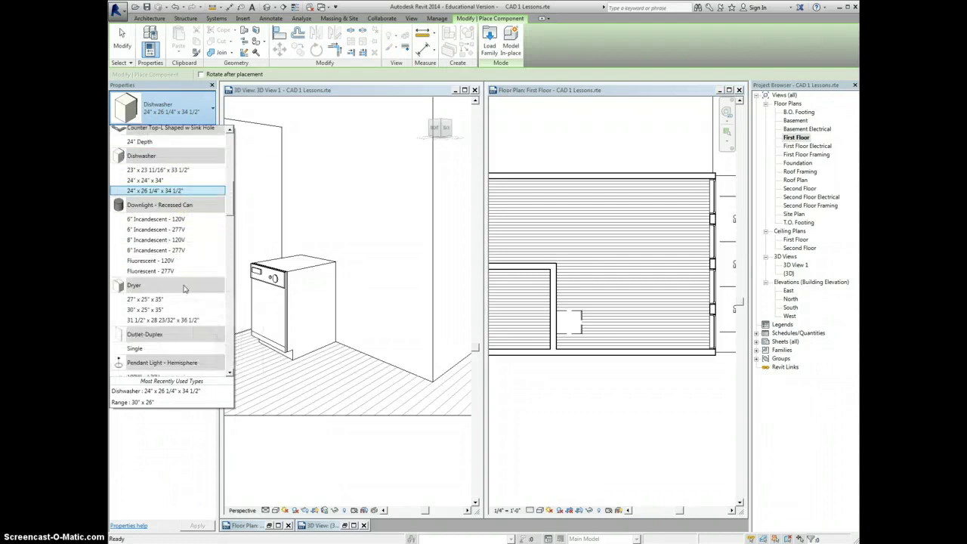
{"action": "scroll", "coordinate": [185, 288], "scroll_direction": "down", "scroll_amount": 3}
{"action": "left_click", "coordinate": [145, 288]}
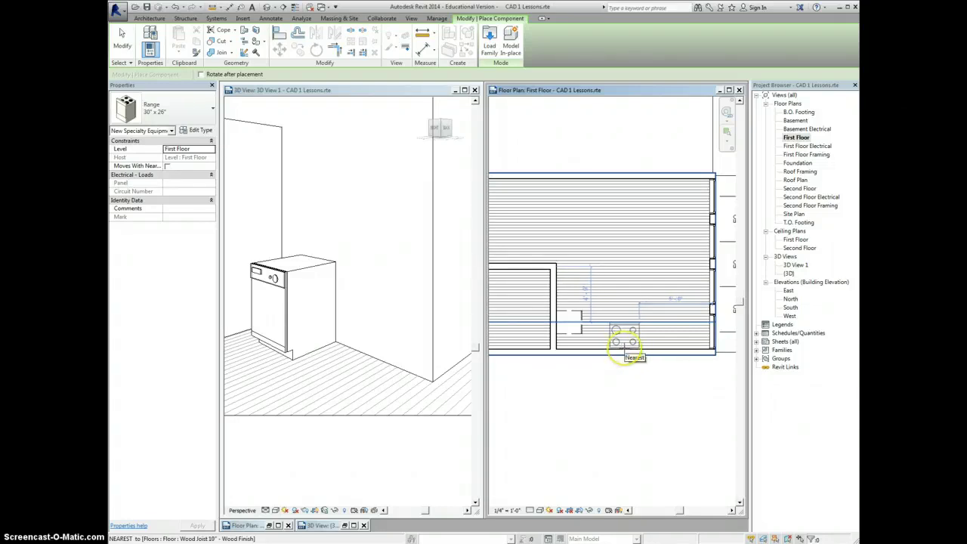
{"action": "left_click", "coordinate": [624, 350]}
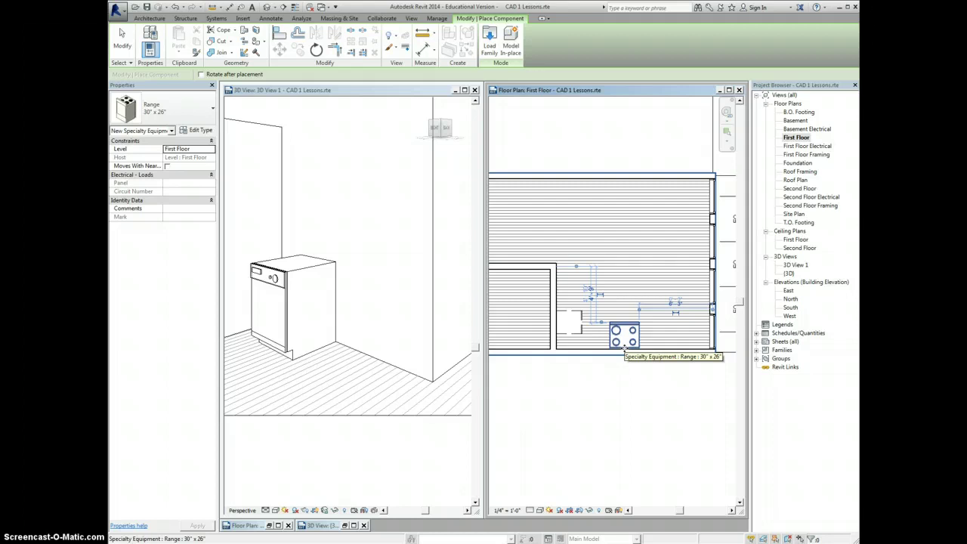
{"action": "right_click", "coordinate": [648, 305]}
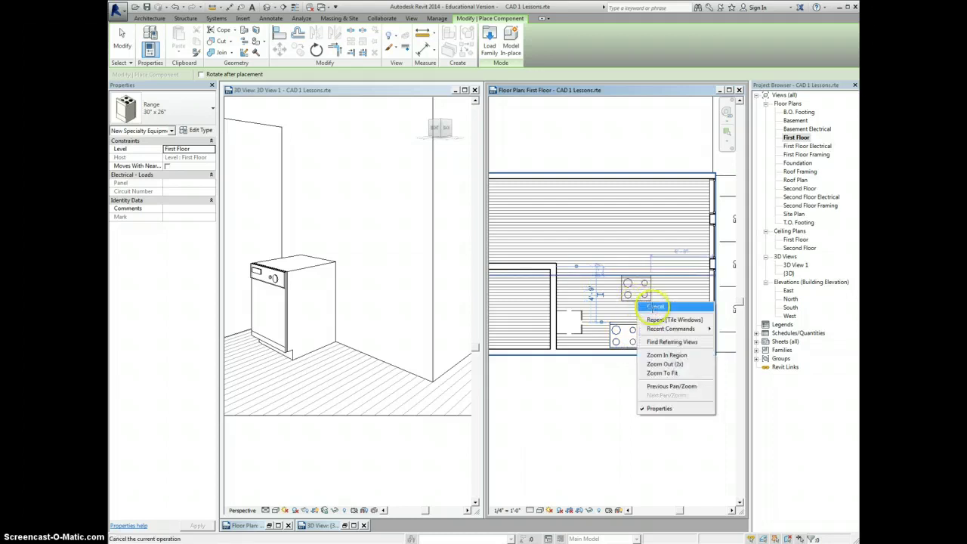
{"action": "left_click", "coordinate": [655, 308]}
{"action": "right_click", "coordinate": [648, 389]}
{"action": "left_click", "coordinate": [649, 390]}
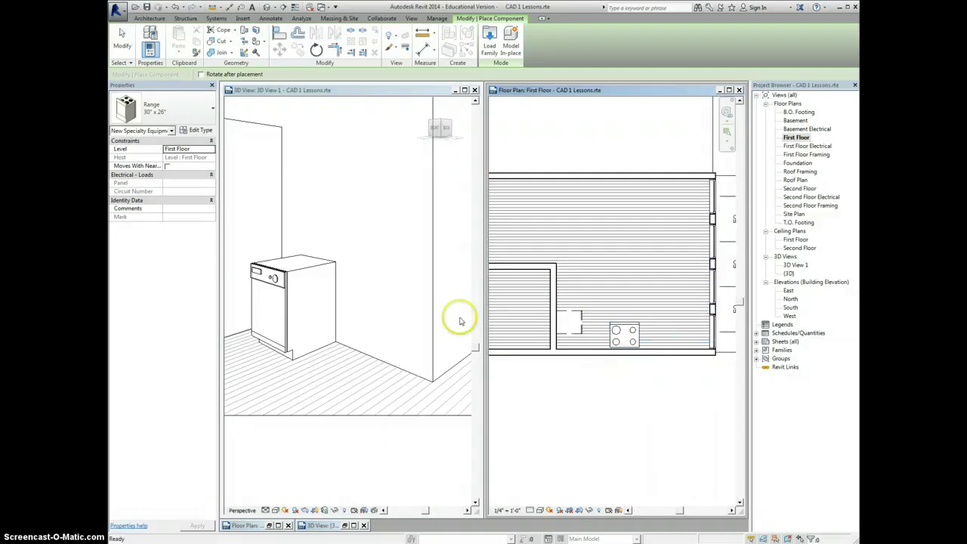
Step: Select the 3D View 1 crop boundary and extend its left edge outward to widen the camera view
{"action": "left_click", "coordinate": [403, 305]}
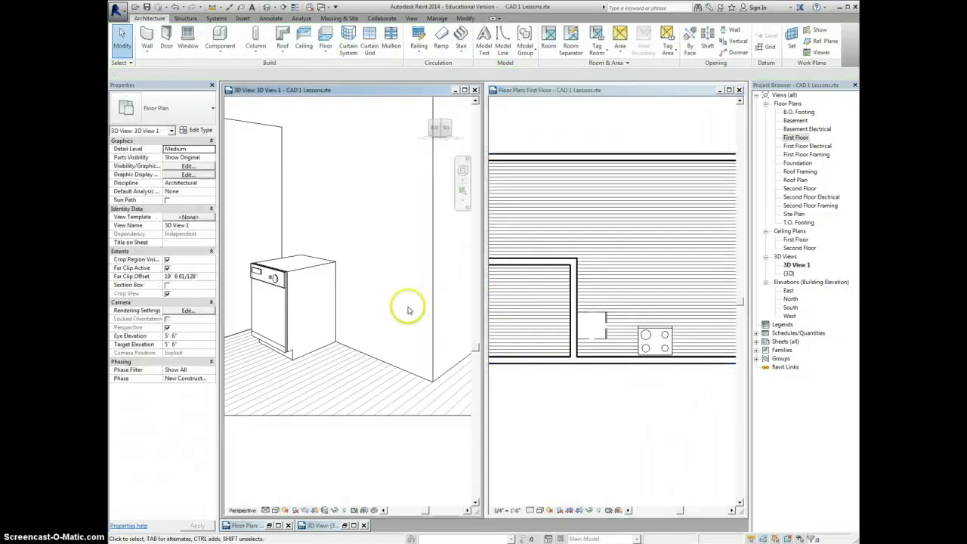
{"action": "left_click", "coordinate": [627, 249]}
{"action": "scroll", "coordinate": [639, 265], "scroll_direction": "up", "scroll_amount": 2}
{"action": "scroll", "coordinate": [639, 264], "scroll_direction": "down", "scroll_amount": 2}
{"action": "left_click", "coordinate": [601, 262]}
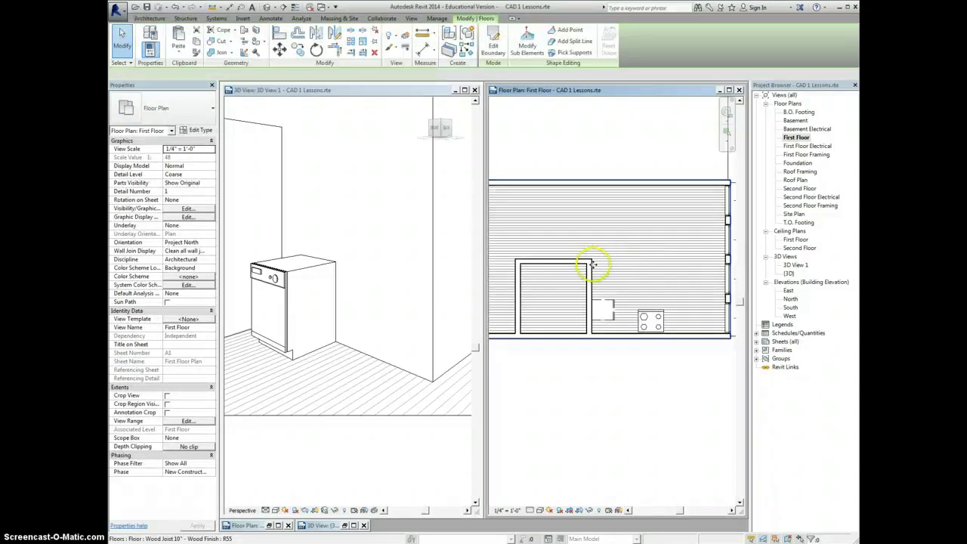
{"action": "left_click", "coordinate": [378, 307]}
{"action": "left_click", "coordinate": [388, 356]}
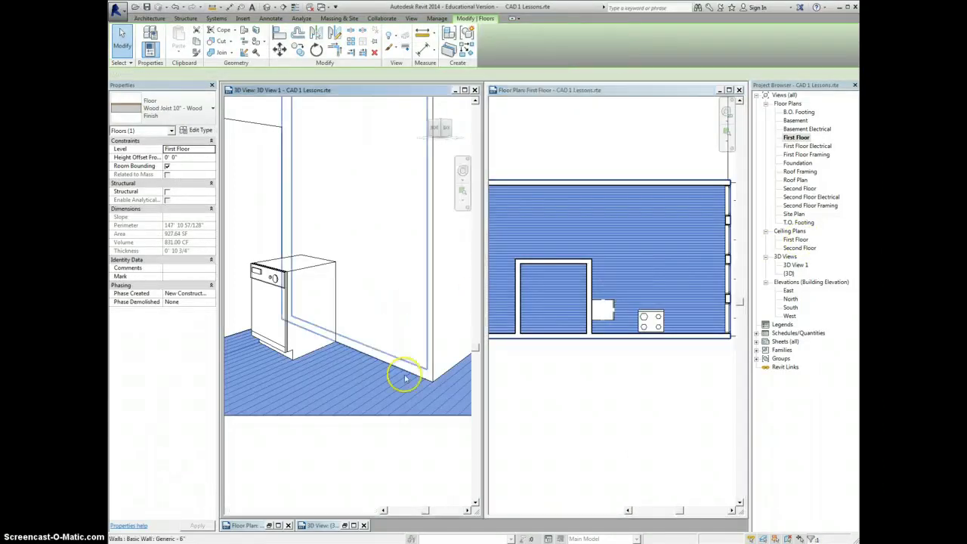
{"action": "scroll", "coordinate": [392, 356], "scroll_direction": "down", "scroll_amount": 2}
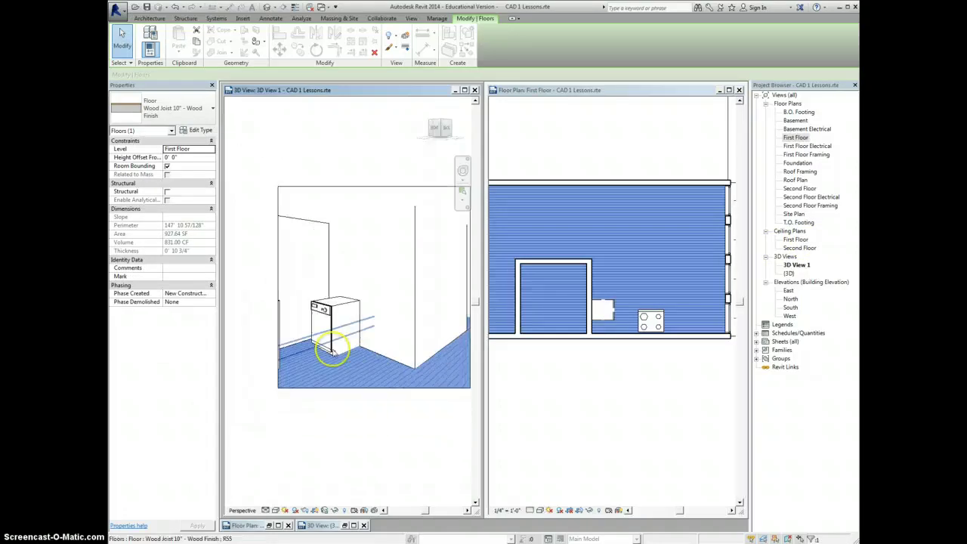
{"action": "left_click", "coordinate": [275, 296]}
{"action": "left_click", "coordinate": [278, 295]}
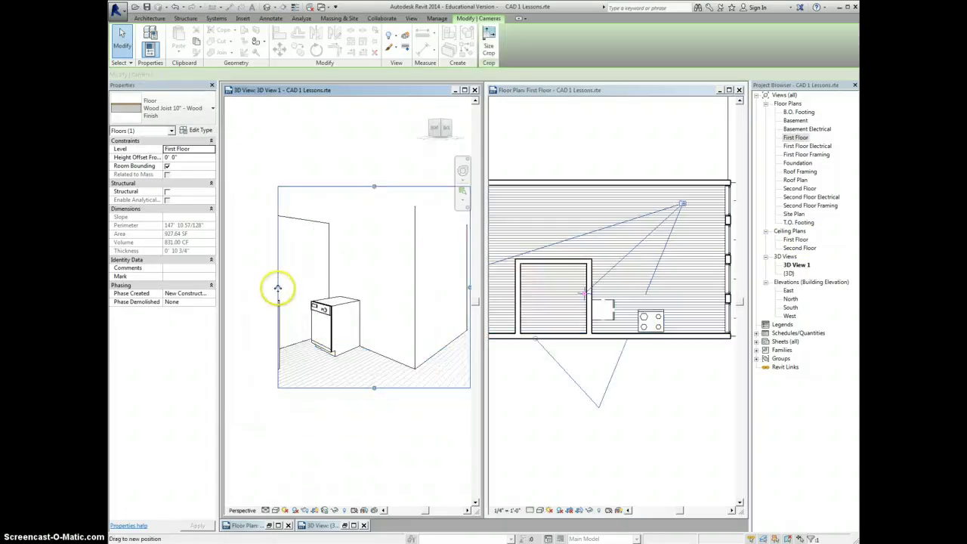
{"action": "left_click_drag", "start_coordinate": [277, 287], "coordinate": [250, 288]}
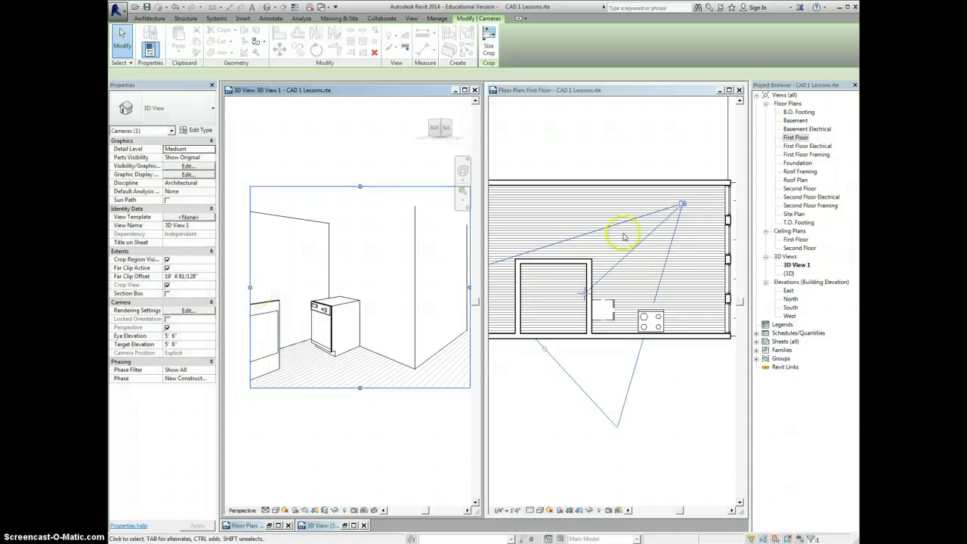
Step: Move the 3D View 1 camera east in the floor plan, close to the east exterior wall
{"action": "left_click", "coordinate": [588, 294]}
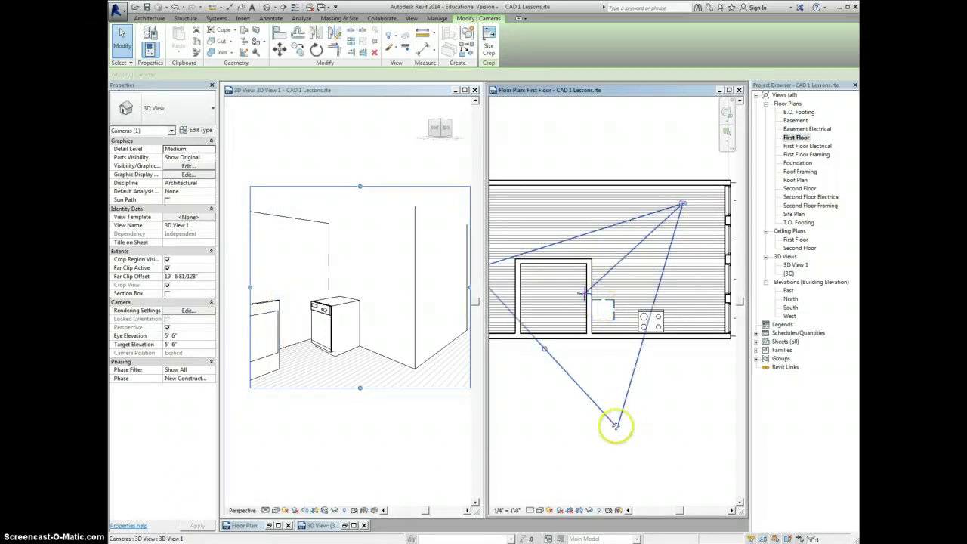
{"action": "left_click_drag", "start_coordinate": [615, 423], "coordinate": [654, 432]}
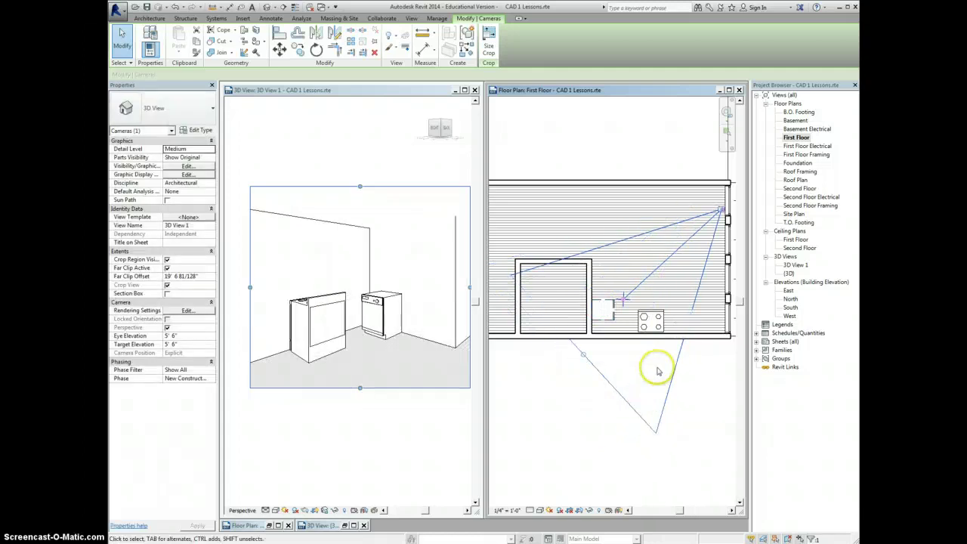
Step: Rotate the range to face north and set its back against the south exterior wall, about 5'-0" from the small room's east wall
{"action": "left_click", "coordinate": [651, 319]}
{"action": "left_click_drag", "start_coordinate": [652, 319], "coordinate": [652, 306]}
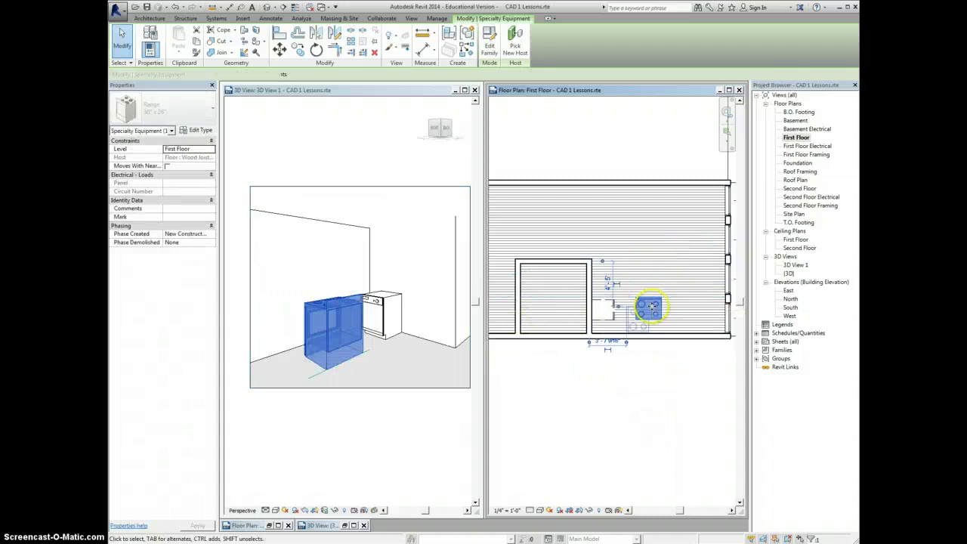
{"action": "key", "text": "space"}
{"action": "left_click", "coordinate": [646, 324]}
{"action": "left_click_drag", "start_coordinate": [648, 323], "coordinate": [650, 322]}
Step: Slide the dishwasher north along the small room's east wall to near the room's northeast corner
{"action": "left_click", "coordinate": [613, 305]}
{"action": "left_click", "coordinate": [612, 312]}
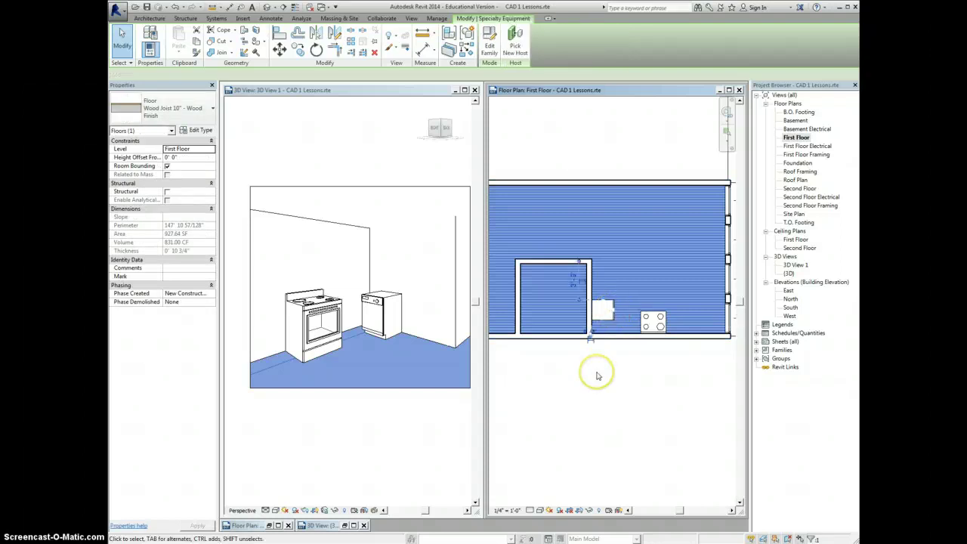
{"action": "left_click", "coordinate": [597, 376]}
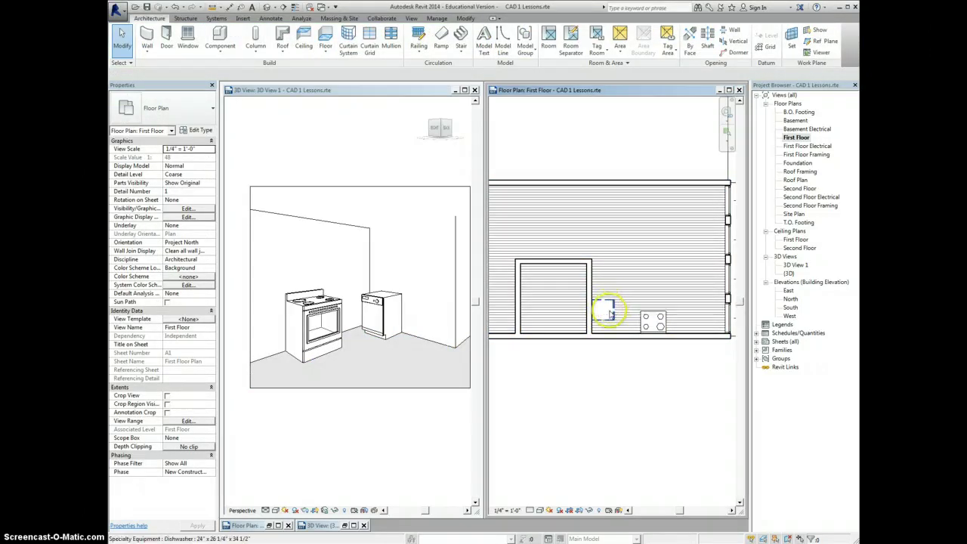
{"action": "left_click_drag", "start_coordinate": [612, 321], "coordinate": [609, 277]}
{"action": "key", "text": "Escape"}
{"action": "left_click", "coordinate": [613, 310]}
{"action": "left_click", "coordinate": [578, 377]}
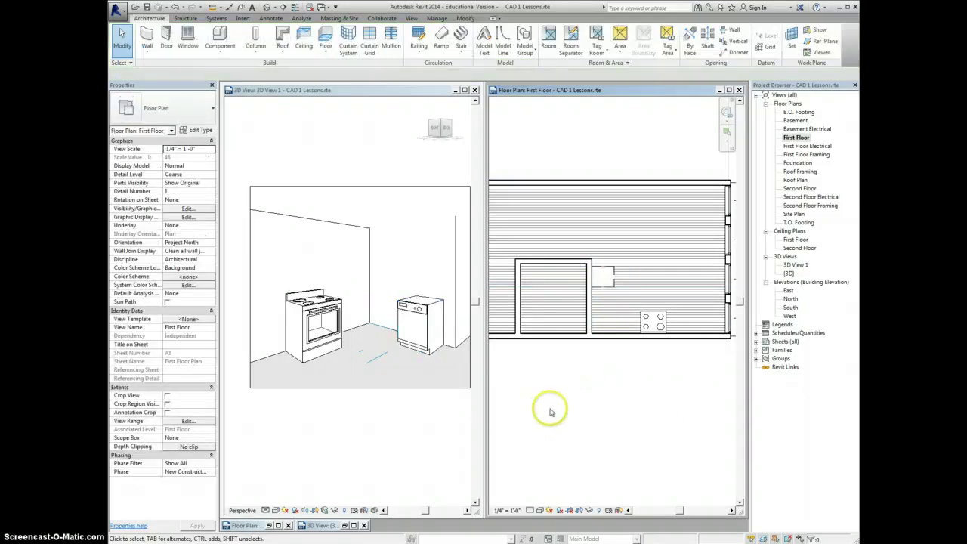
Step: Shift the range slightly farther east along the south exterior wall
{"action": "left_click", "coordinate": [660, 323]}
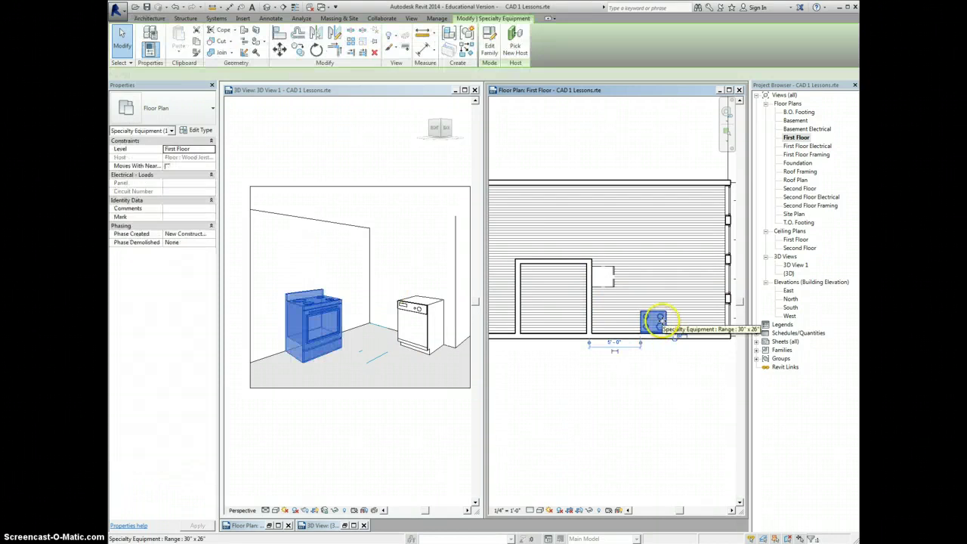
{"action": "left_click_drag", "start_coordinate": [660, 323], "coordinate": [672, 323]}
{"action": "left_click", "coordinate": [602, 392]}
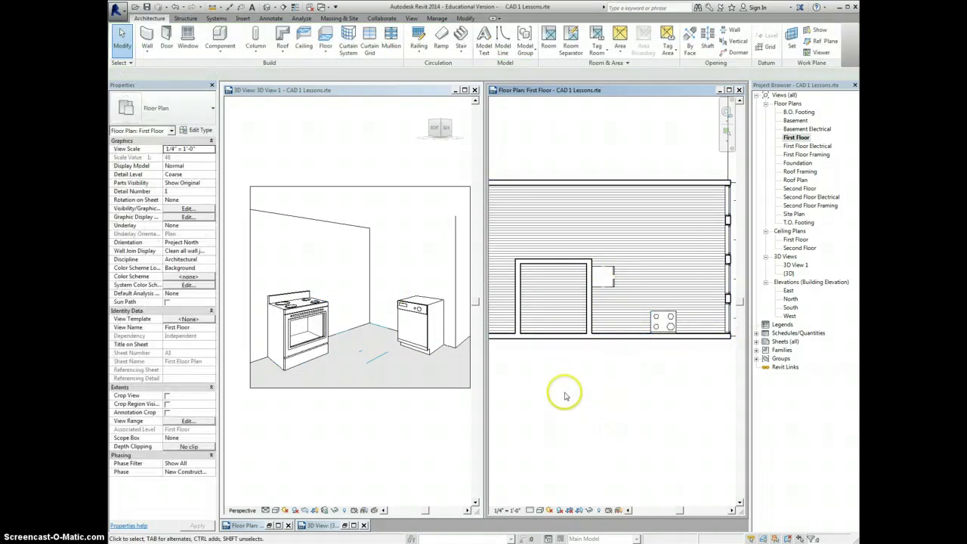
Step: Start placing a component and choose the Counter Top-L Shaped w Sink Hole 24" Depth type
{"action": "left_click", "coordinate": [220, 34]}
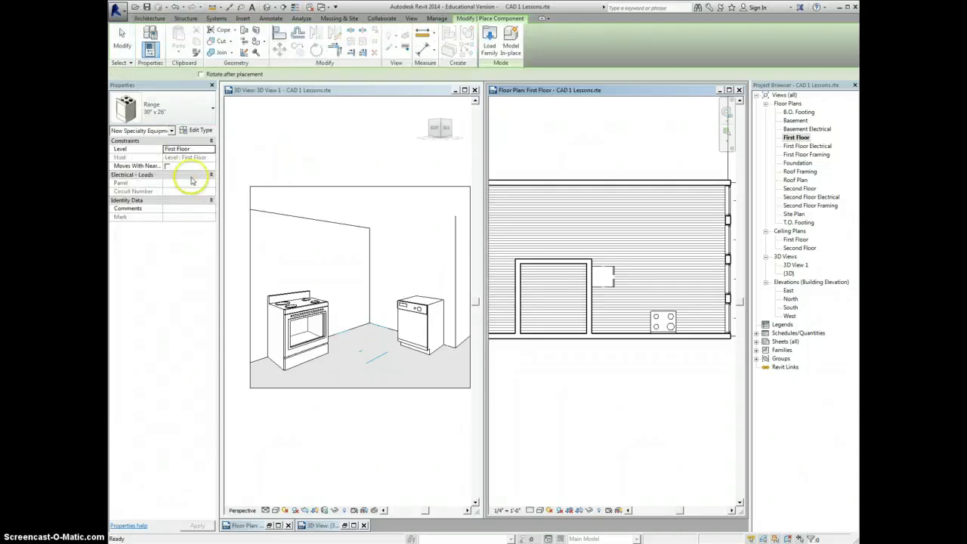
{"action": "left_click", "coordinate": [183, 108]}
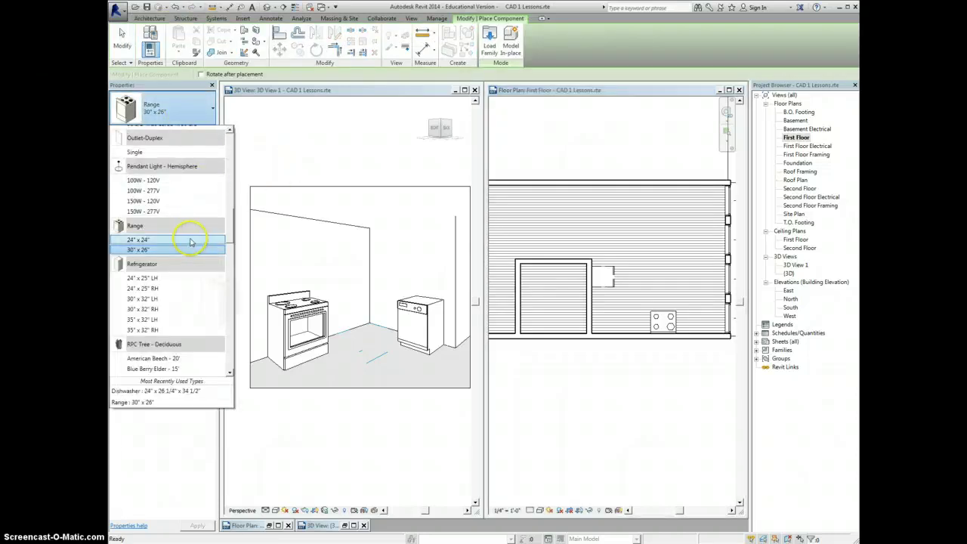
{"action": "scroll", "coordinate": [190, 241], "scroll_direction": "up", "scroll_amount": 10}
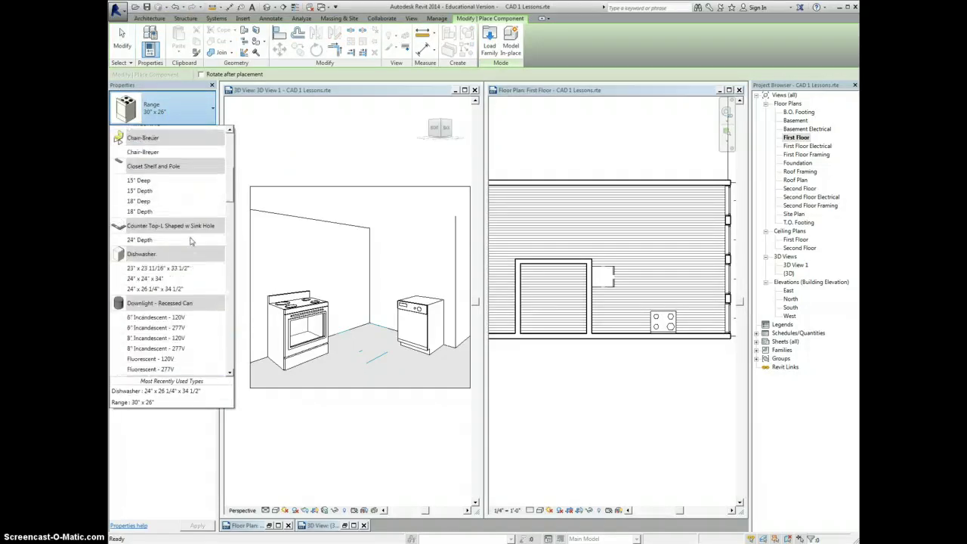
{"action": "left_click", "coordinate": [148, 233]}
{"action": "scroll", "coordinate": [154, 227], "scroll_direction": "up", "scroll_amount": 10}
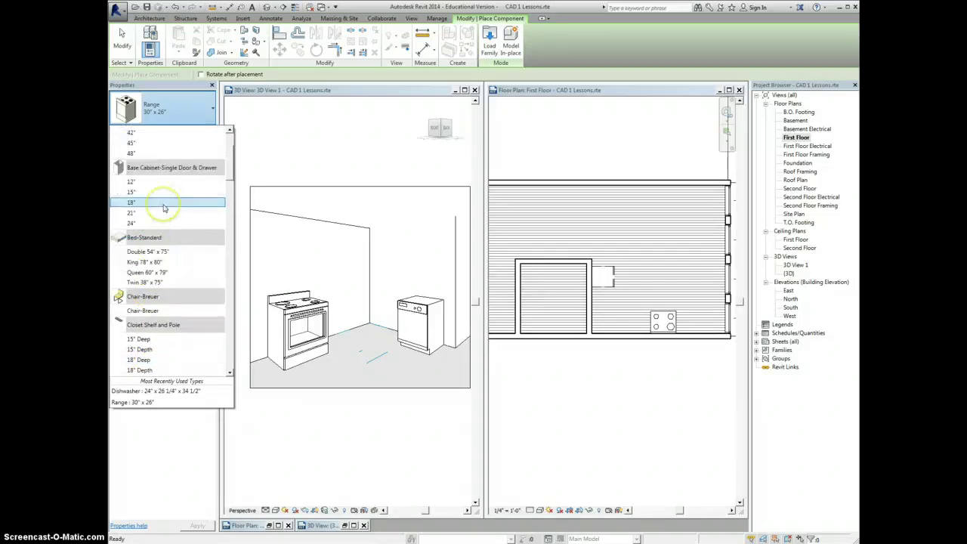
{"action": "scroll", "coordinate": [164, 208], "scroll_direction": "down", "scroll_amount": 10}
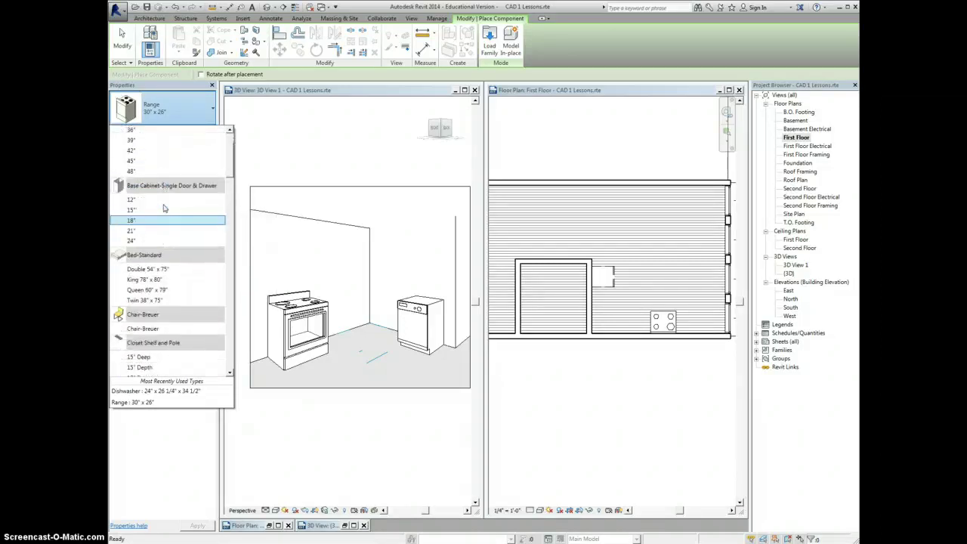
{"action": "scroll", "coordinate": [164, 208], "scroll_direction": "down", "scroll_amount": 7}
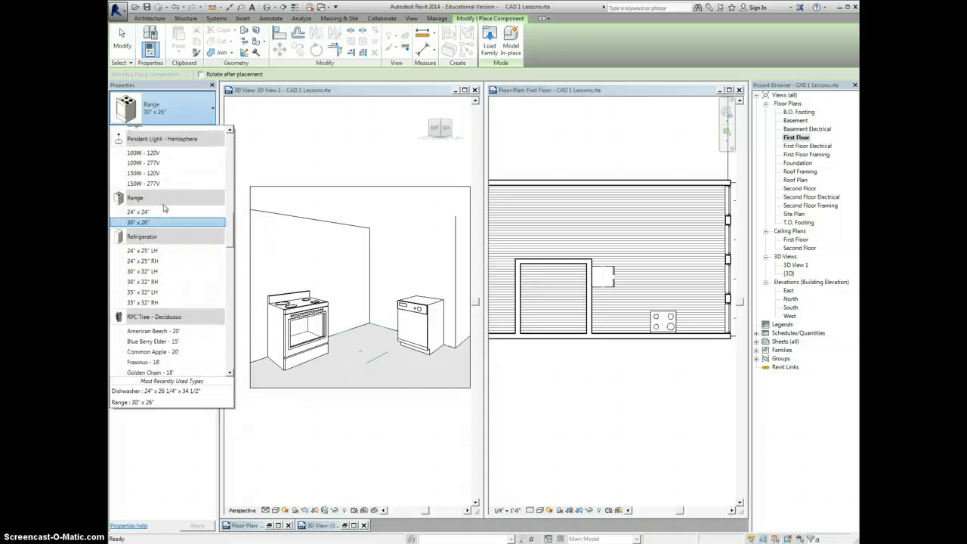
{"action": "scroll", "coordinate": [164, 208], "scroll_direction": "down", "scroll_amount": 5}
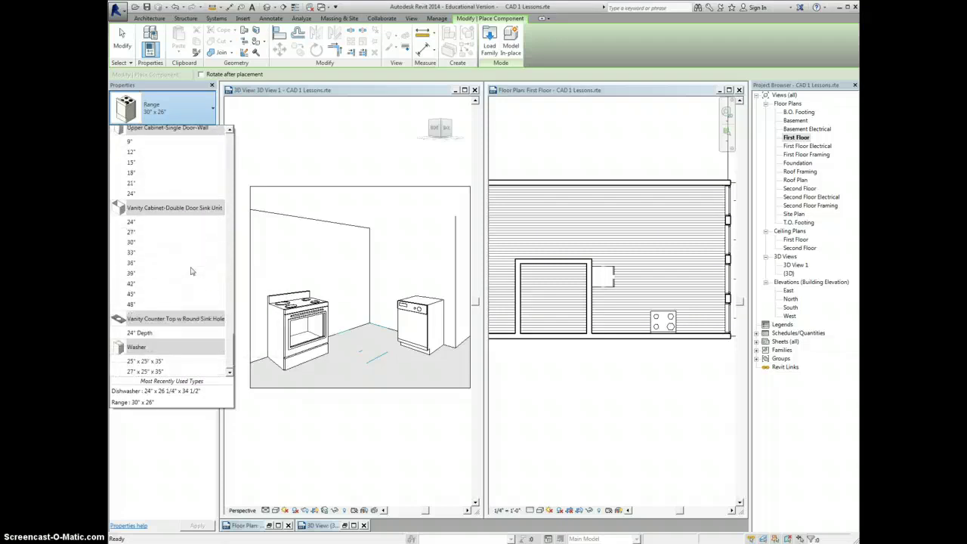
{"action": "scroll", "coordinate": [191, 322], "scroll_direction": "up", "scroll_amount": 10}
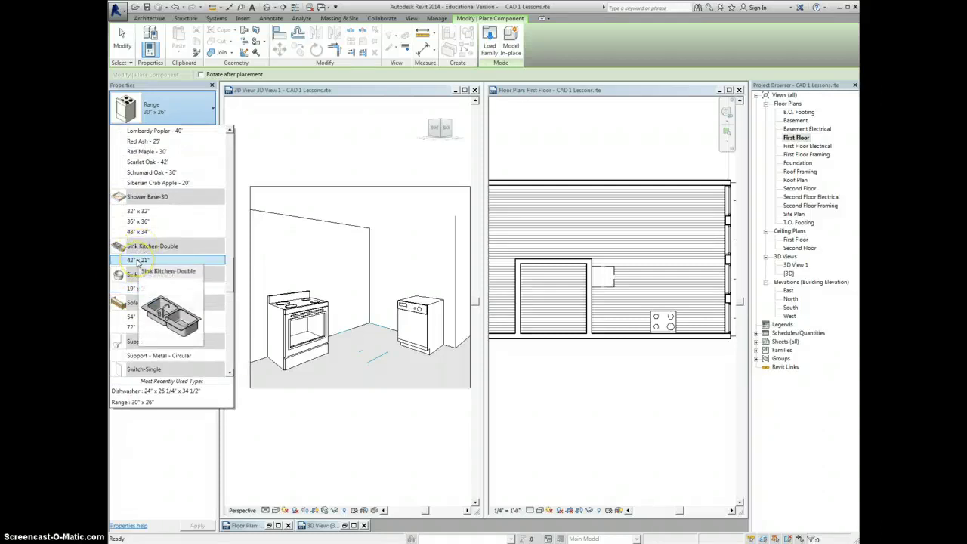
{"action": "scroll", "coordinate": [181, 194], "scroll_direction": "up", "scroll_amount": 8}
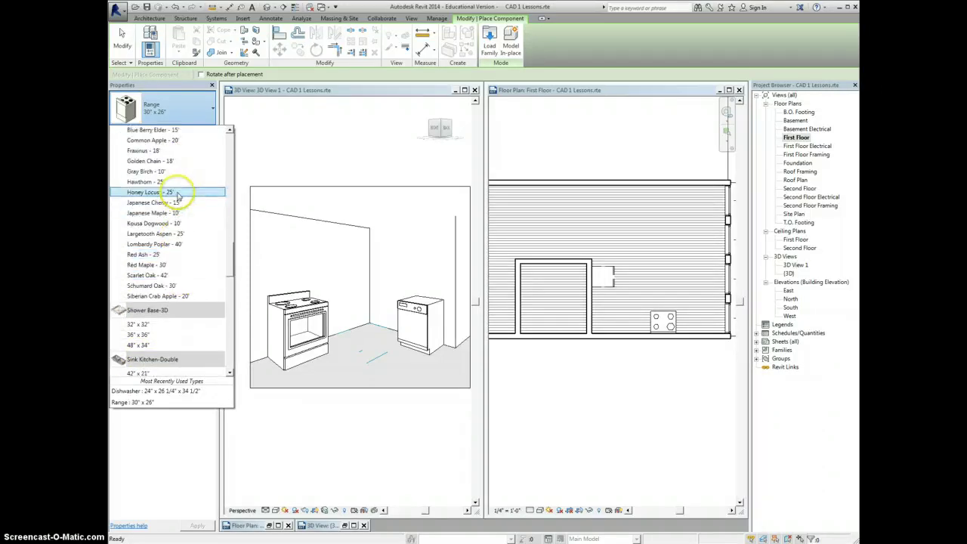
{"action": "scroll", "coordinate": [179, 197], "scroll_direction": "up", "scroll_amount": 7}
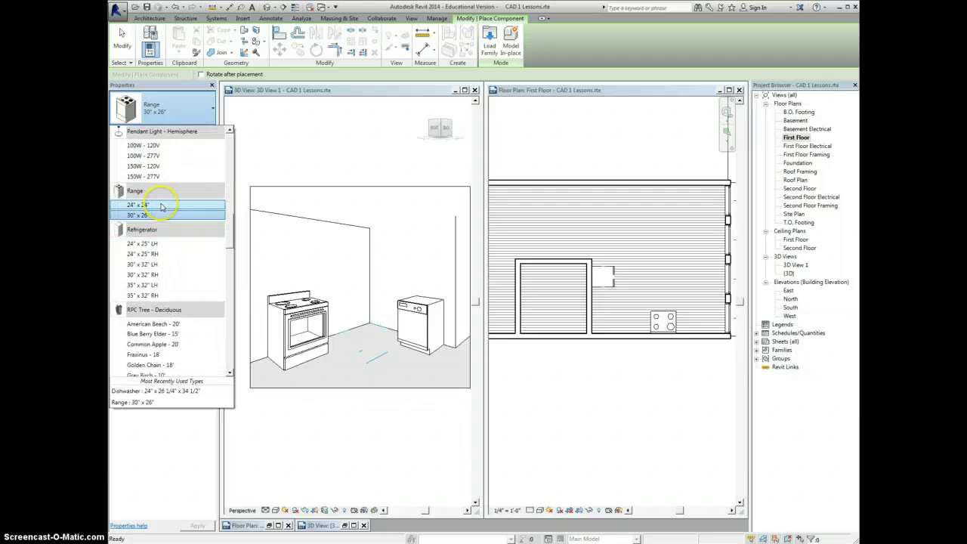
{"action": "scroll", "coordinate": [161, 207], "scroll_direction": "up", "scroll_amount": 10}
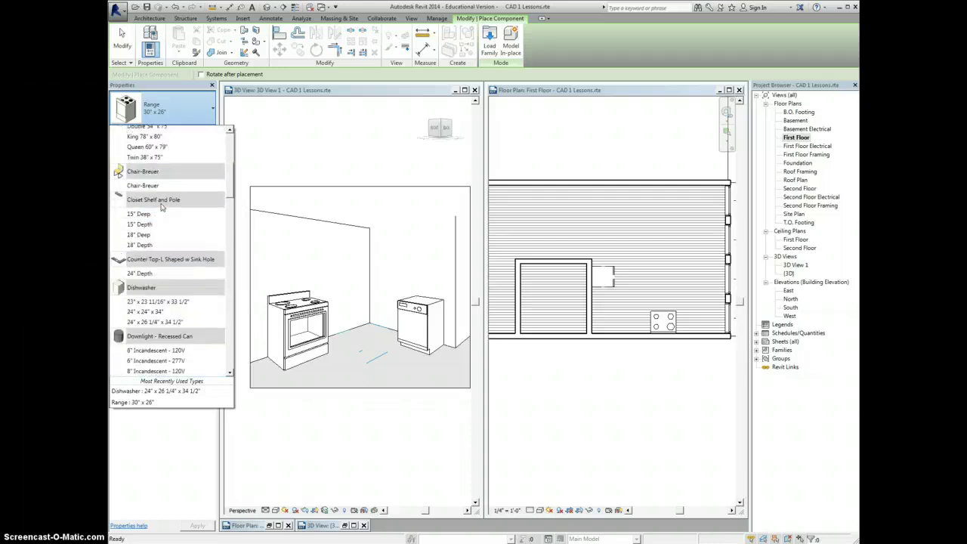
{"action": "scroll", "coordinate": [161, 207], "scroll_direction": "up", "scroll_amount": 3}
{"action": "scroll", "coordinate": [190, 272], "scroll_direction": "down", "scroll_amount": 4}
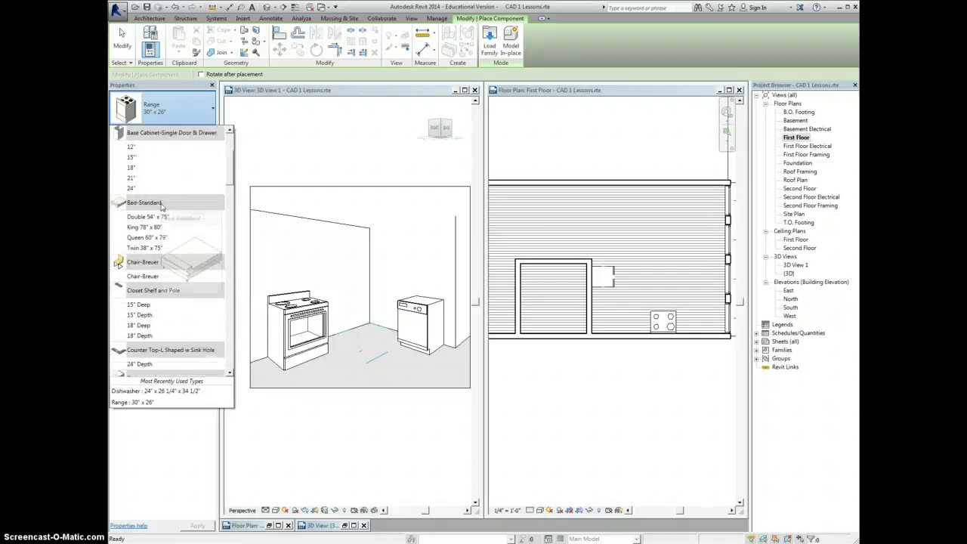
{"action": "left_click", "coordinate": [140, 320]}
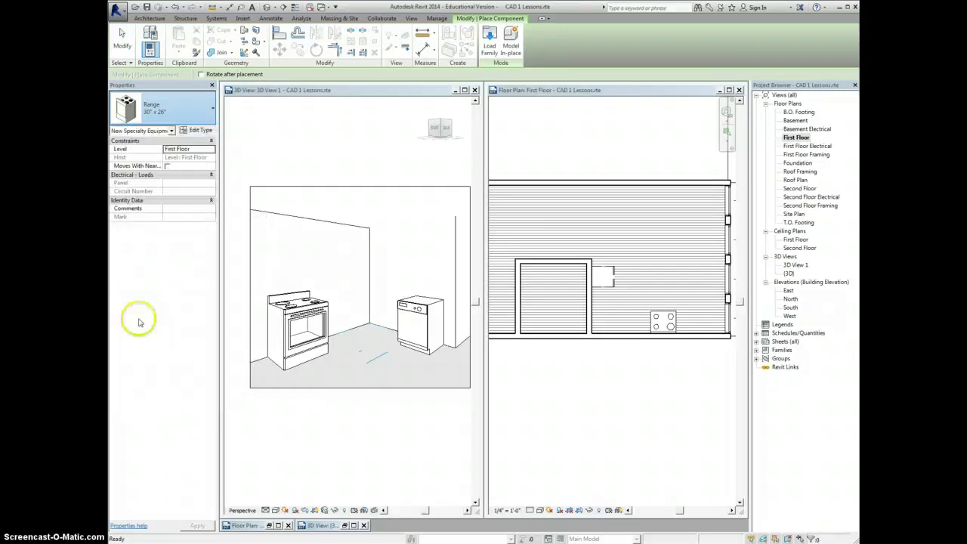
Step: Place the L-shaped countertop on the open floor north of the range and end component placement
{"action": "left_click", "coordinate": [579, 275]}
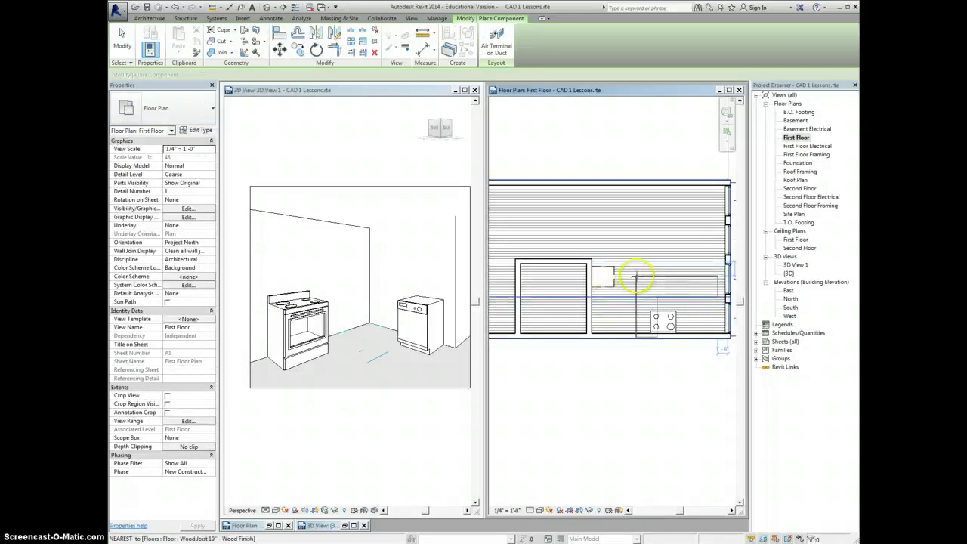
{"action": "left_click", "coordinate": [626, 239]}
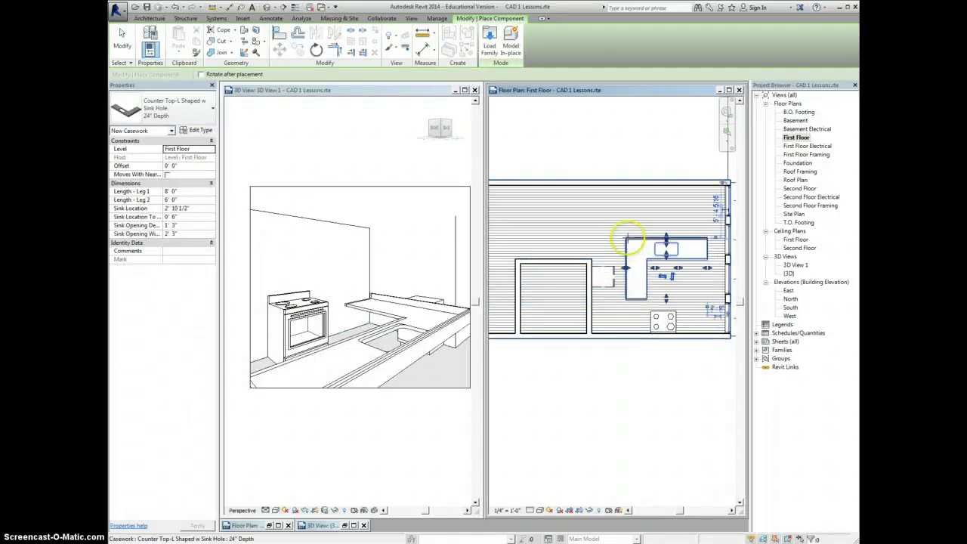
{"action": "right_click", "coordinate": [595, 216]}
{"action": "left_click", "coordinate": [614, 217]}
{"action": "right_click", "coordinate": [624, 220]}
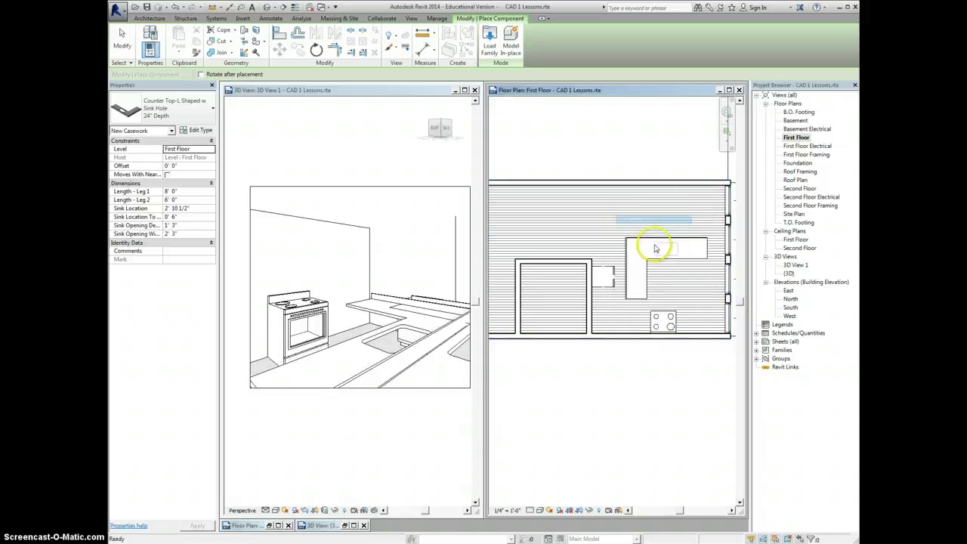
{"action": "left_click", "coordinate": [624, 220]}
Step: Rotate the L-shaped countertop 180 degrees and move it into the southeast corner of the exterior walls
{"action": "left_click", "coordinate": [656, 247]}
{"action": "key", "text": "space"}
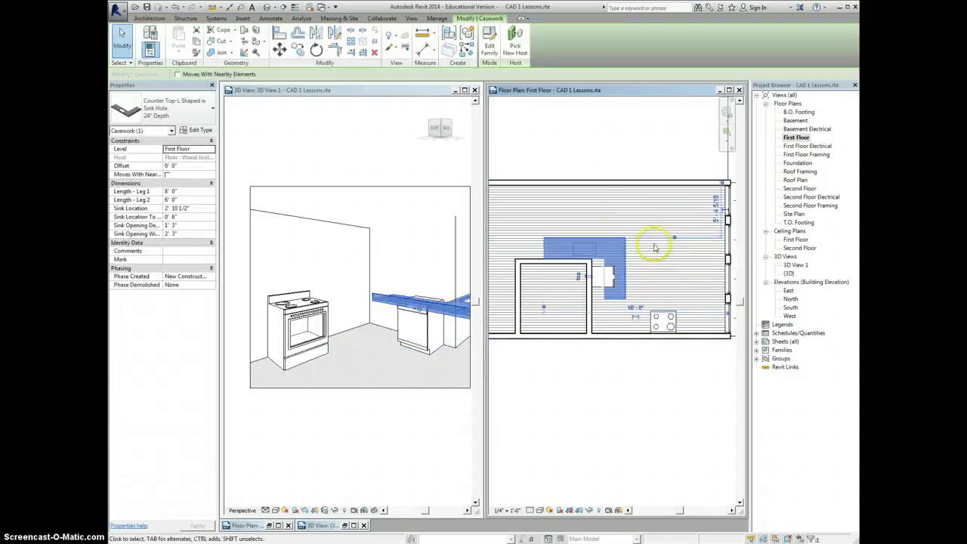
{"action": "key", "text": "space"}
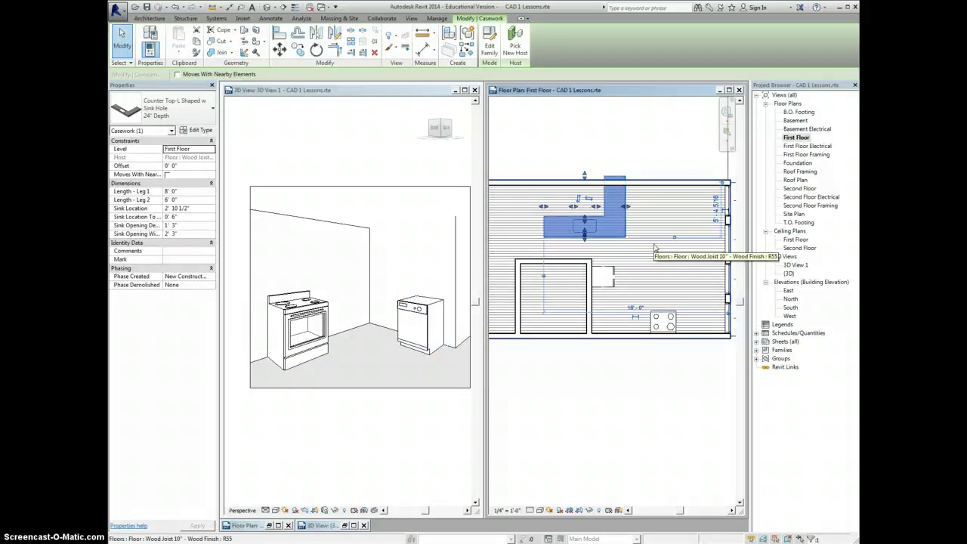
{"action": "left_click", "coordinate": [614, 238]}
{"action": "left_click_drag", "start_coordinate": [618, 237], "coordinate": [714, 338]}
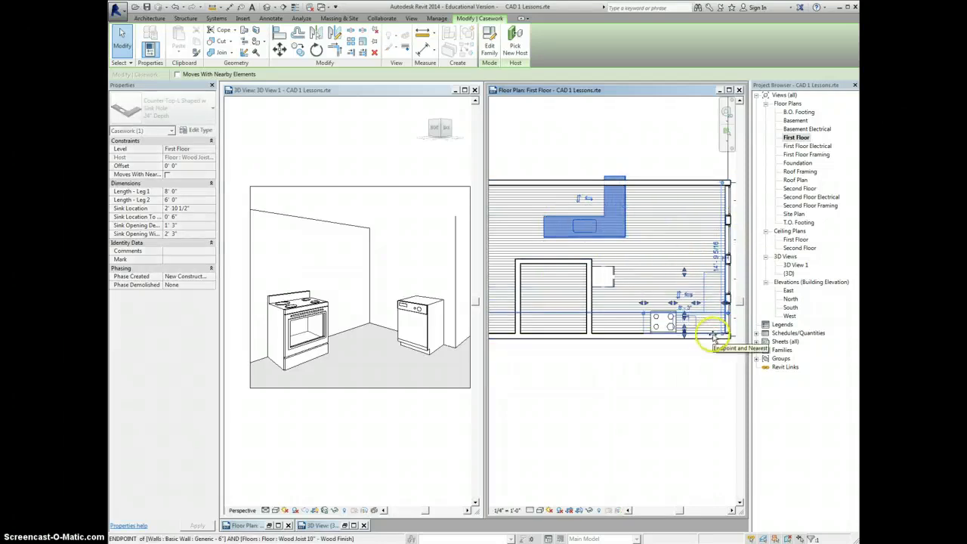
{"action": "left_click", "coordinate": [714, 337]}
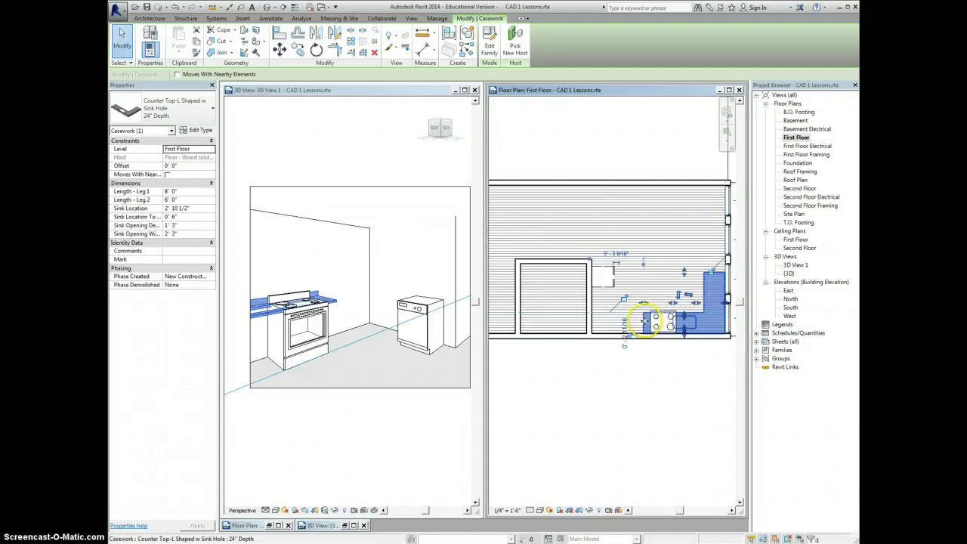
Step: Try to shorten the countertop's Leg 1 to 4' 9 9/16" from its west end
{"action": "left_click_drag", "start_coordinate": [642, 310], "coordinate": [675, 309]}
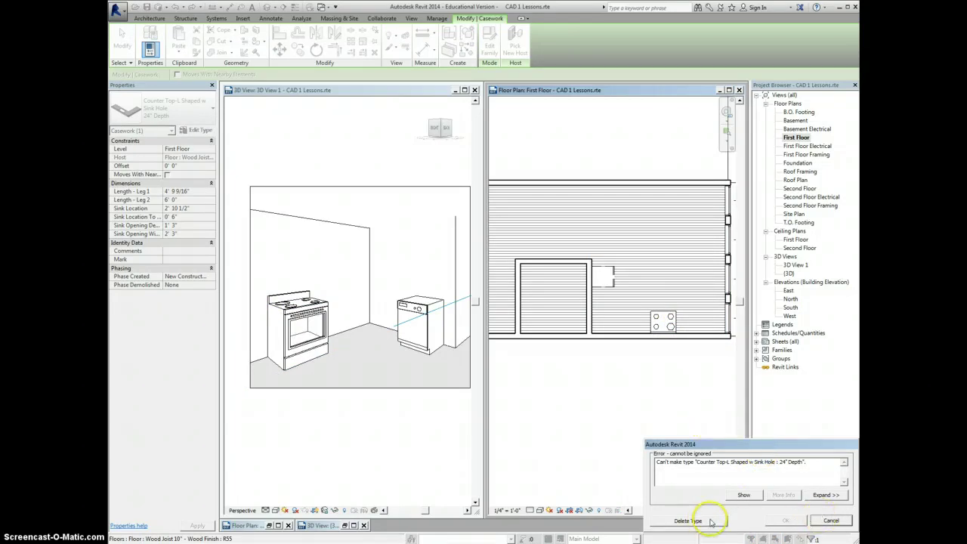
{"action": "left_click", "coordinate": [830, 520]}
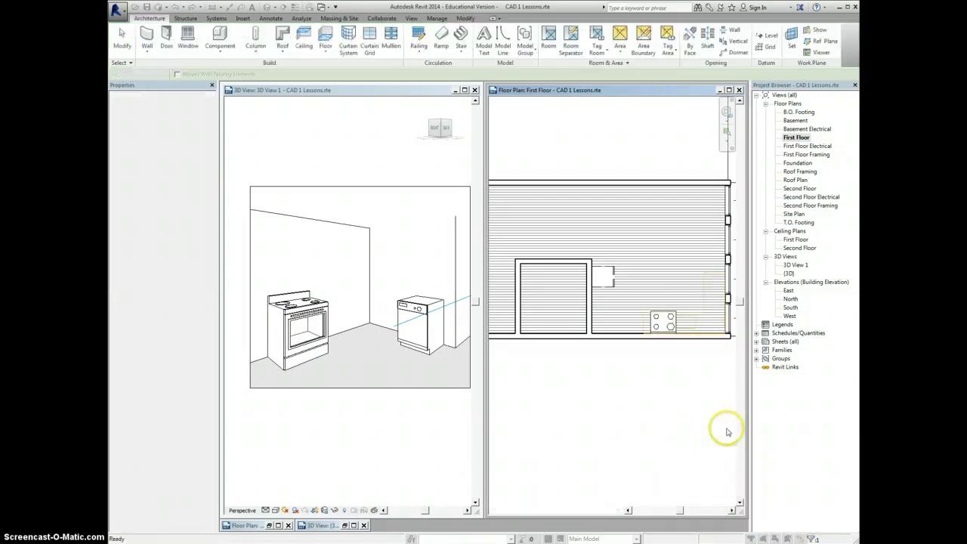
Step: Move the range north onto the open floor, clear of the countertop
{"action": "left_click", "coordinate": [688, 317]}
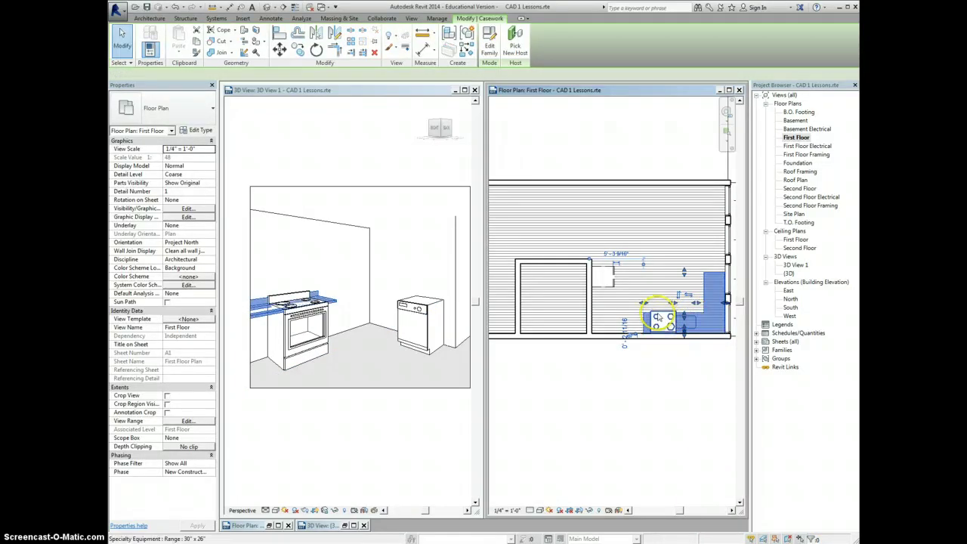
{"action": "left_click", "coordinate": [664, 315]}
{"action": "left_click_drag", "start_coordinate": [664, 316], "coordinate": [655, 290]}
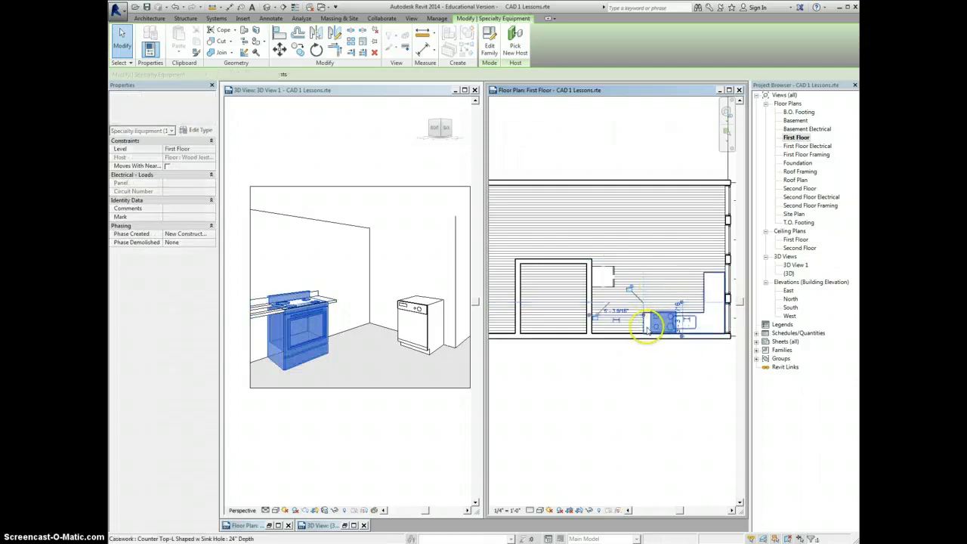
Step: Shorten the countertop's Leg 1 along the south wall to 5' 8" by pulling in its west end
{"action": "left_click", "coordinate": [644, 327]}
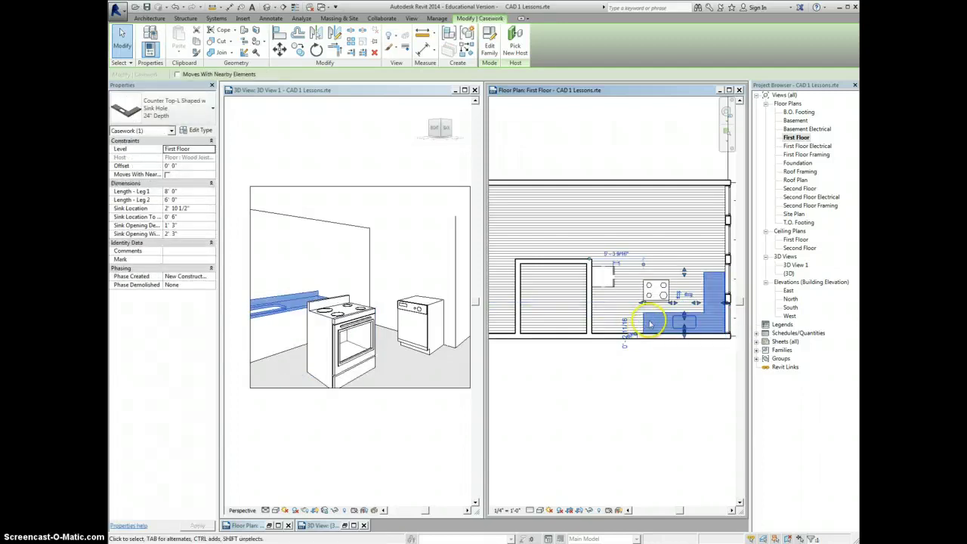
{"action": "left_click_drag", "start_coordinate": [641, 304], "coordinate": [668, 308]}
{"action": "left_click", "coordinate": [714, 290]}
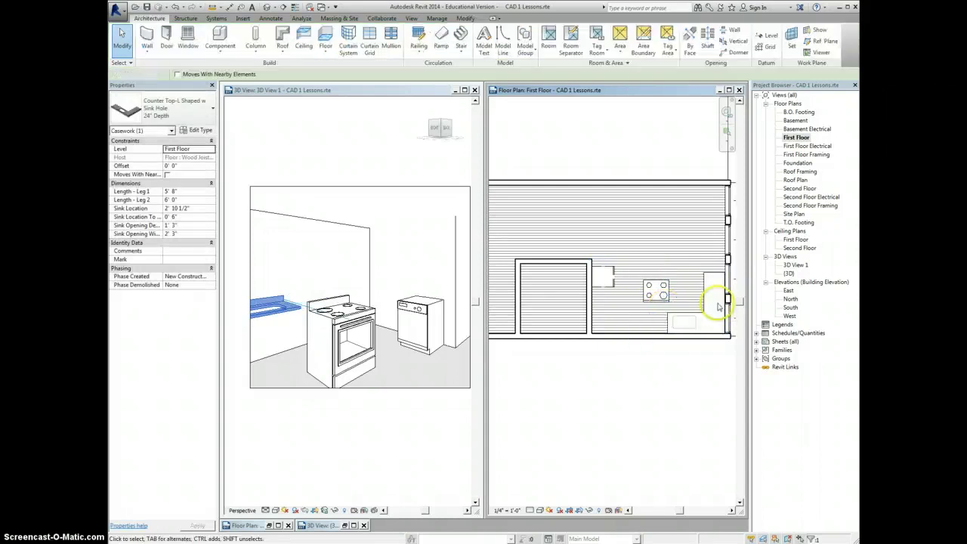
{"action": "left_click", "coordinate": [707, 286]}
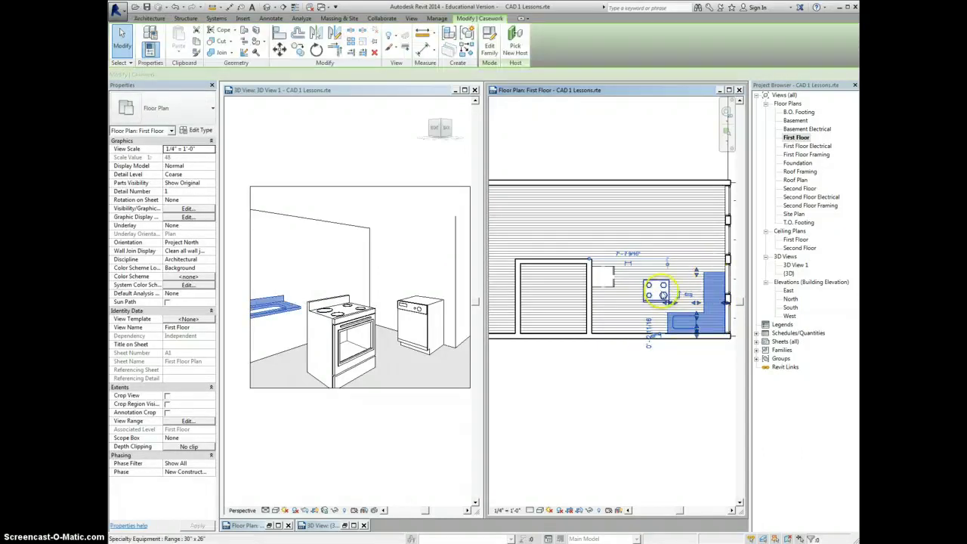
Step: Move the range back against the south wall, flush with the west end of the L-shaped countertop
{"action": "left_click", "coordinate": [657, 287]}
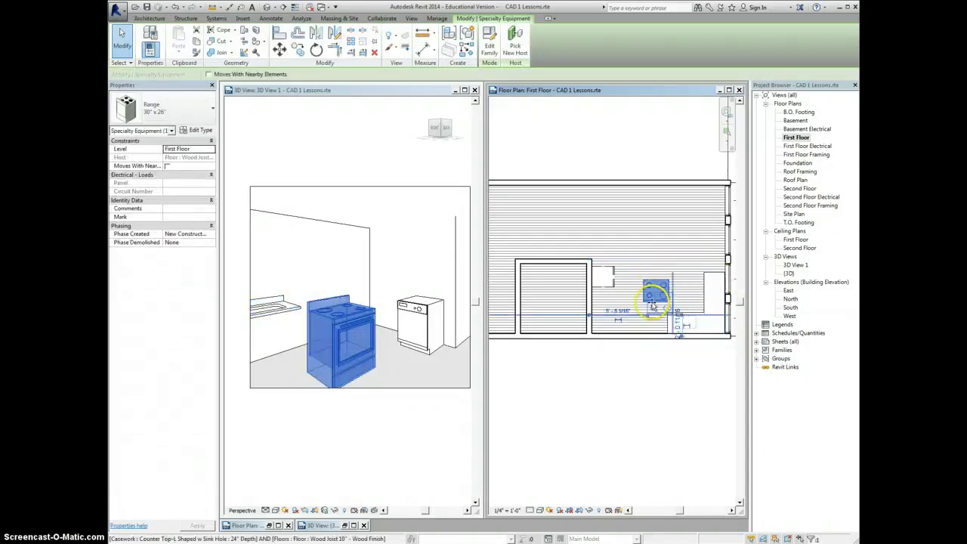
{"action": "left_click_drag", "start_coordinate": [654, 313], "coordinate": [651, 306]}
{"action": "left_click", "coordinate": [690, 304]}
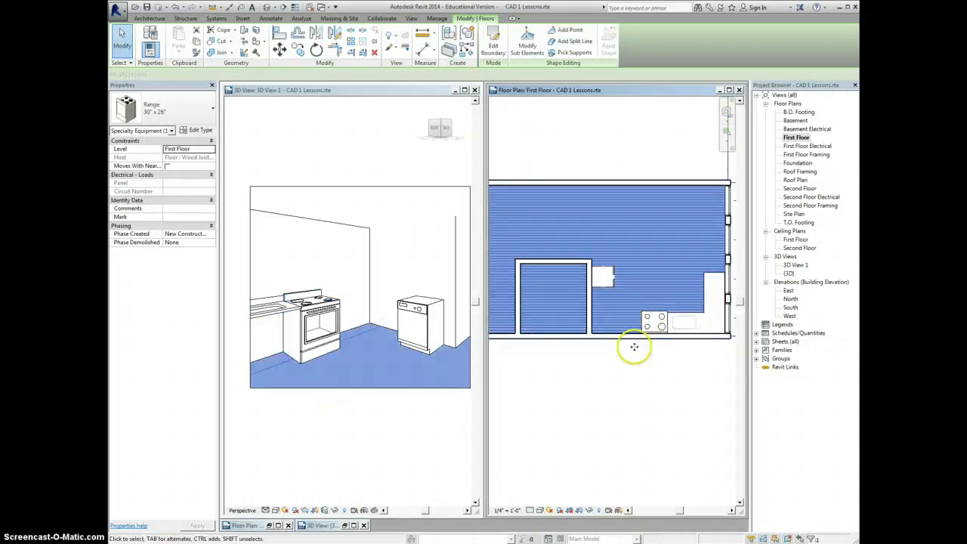
{"action": "left_click", "coordinate": [657, 393]}
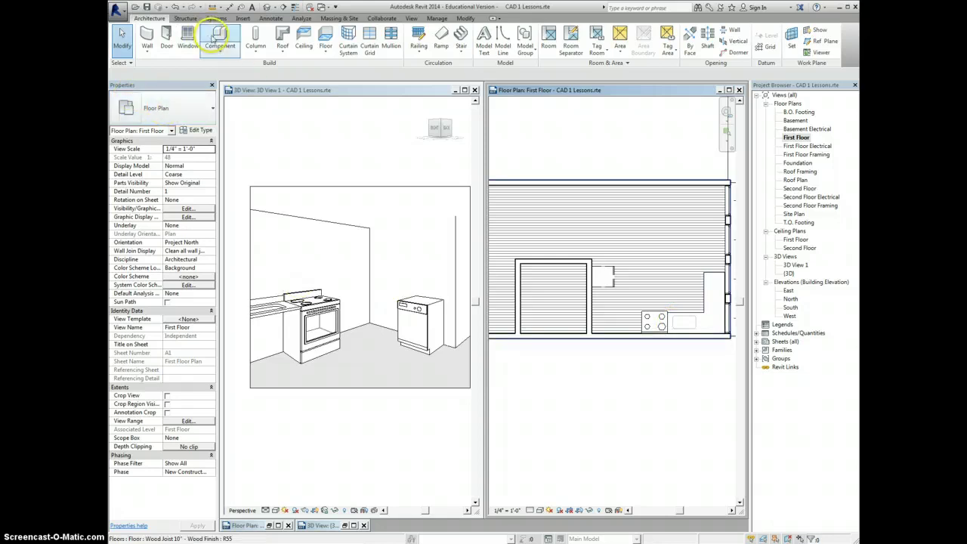
Step: Place a 42" x 21" Sink Kitchen-Double in the sink opening of the L-shaped countertop and end placement
{"action": "left_click", "coordinate": [219, 35]}
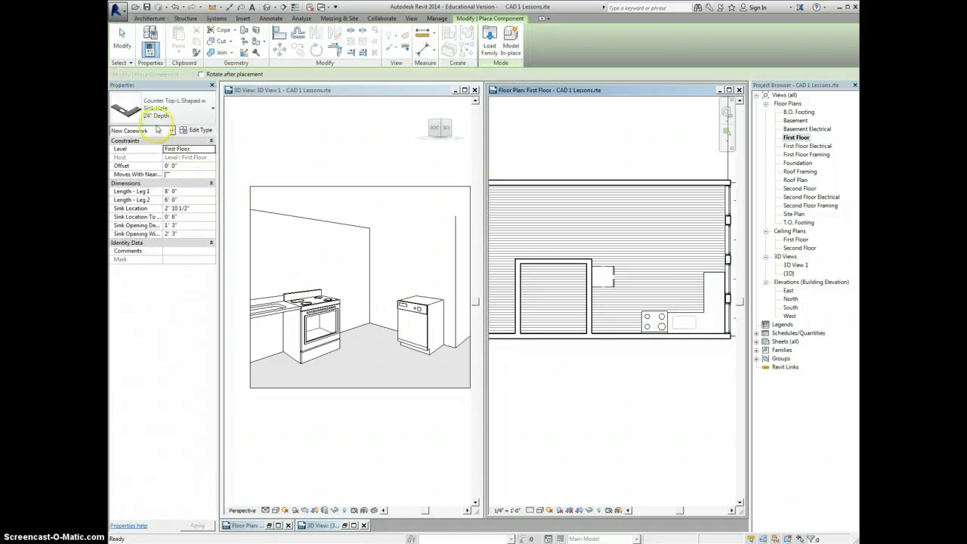
{"action": "left_click", "coordinate": [155, 118]}
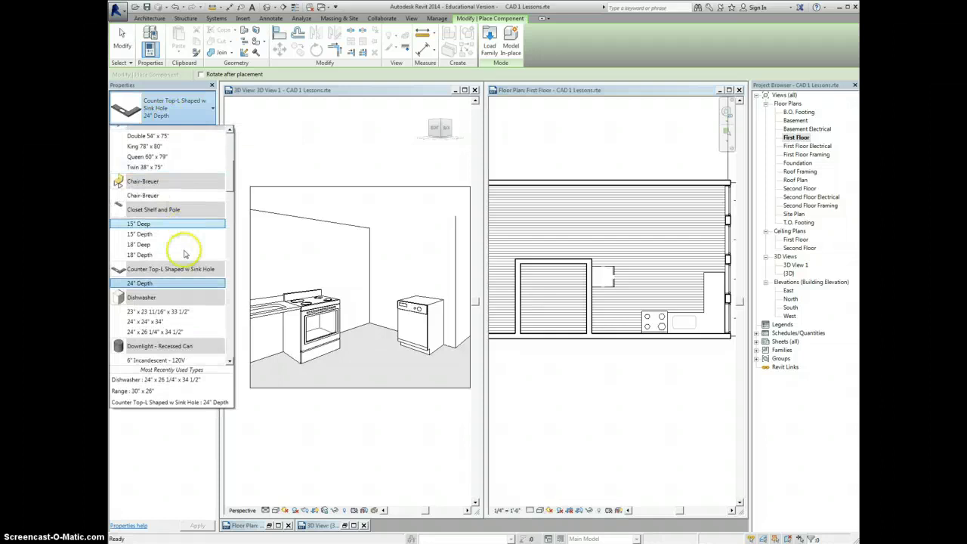
{"action": "scroll", "coordinate": [183, 253], "scroll_direction": "down", "scroll_amount": 10}
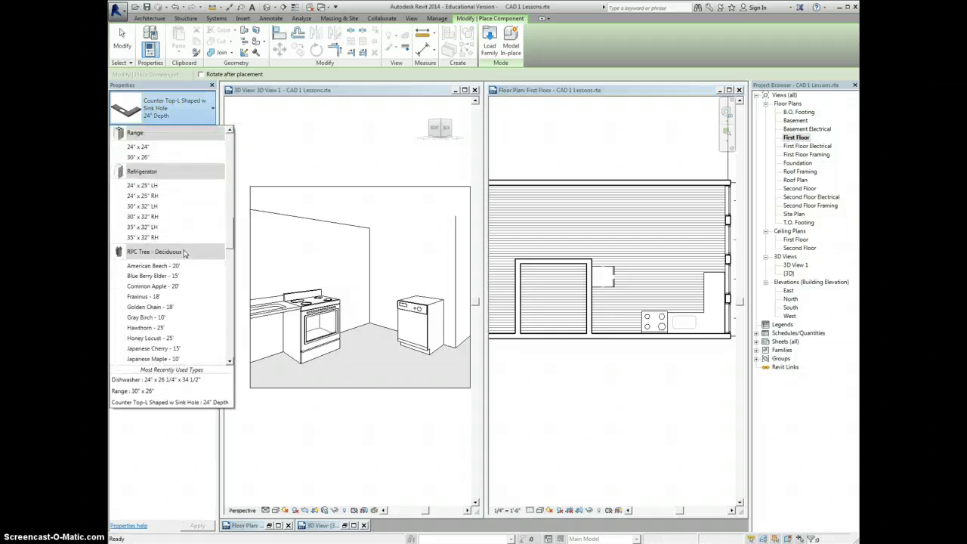
{"action": "scroll", "coordinate": [178, 257], "scroll_direction": "down", "scroll_amount": 7}
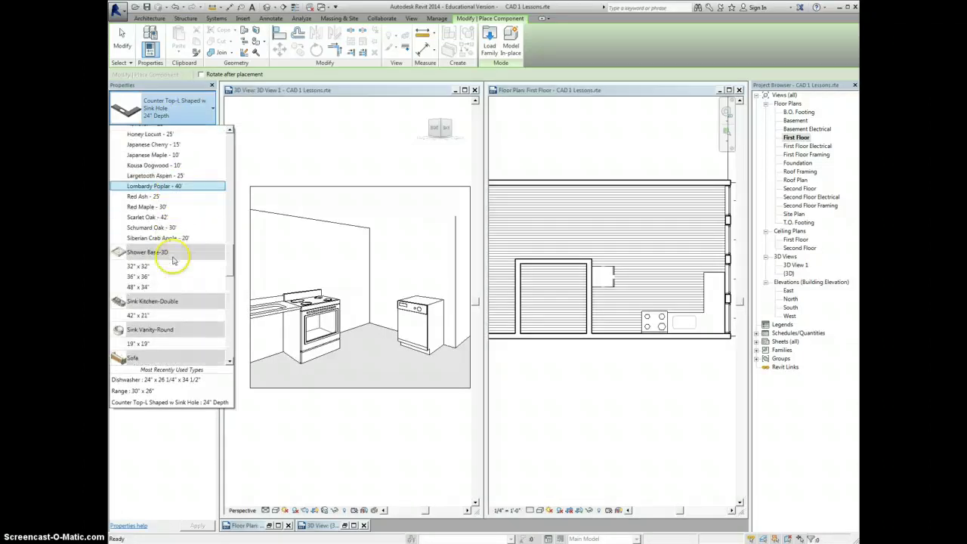
{"action": "scroll", "coordinate": [179, 276], "scroll_direction": "down", "scroll_amount": 3}
{"action": "left_click", "coordinate": [149, 310]}
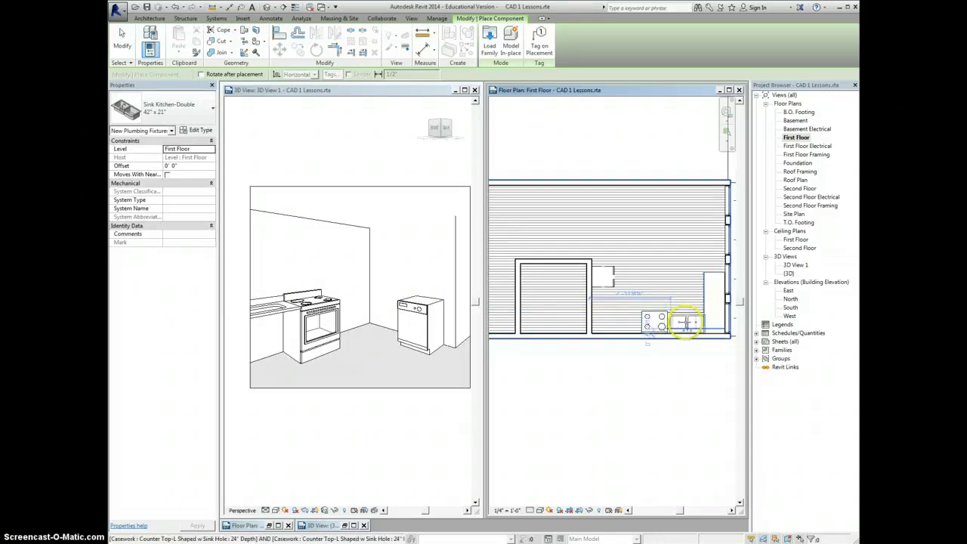
{"action": "left_click", "coordinate": [685, 324]}
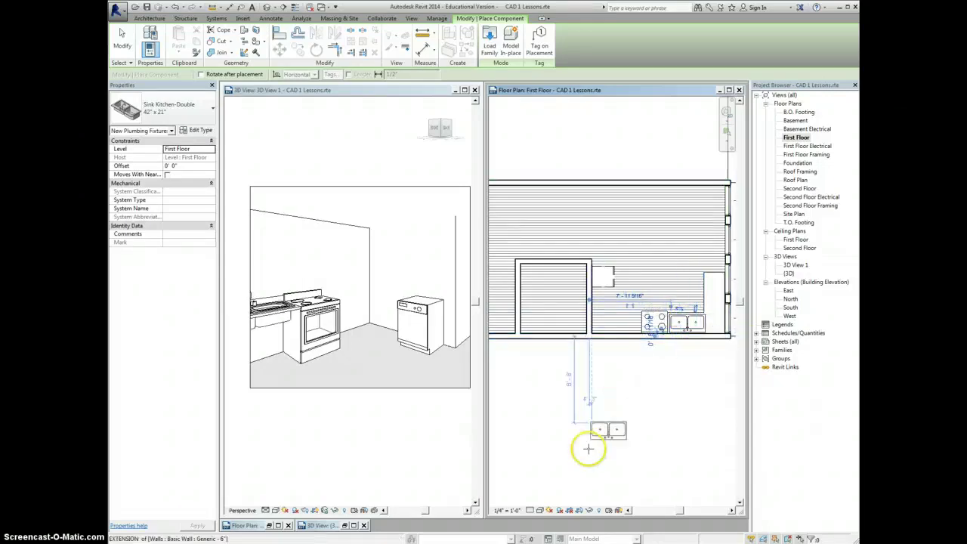
{"action": "right_click", "coordinate": [397, 450]}
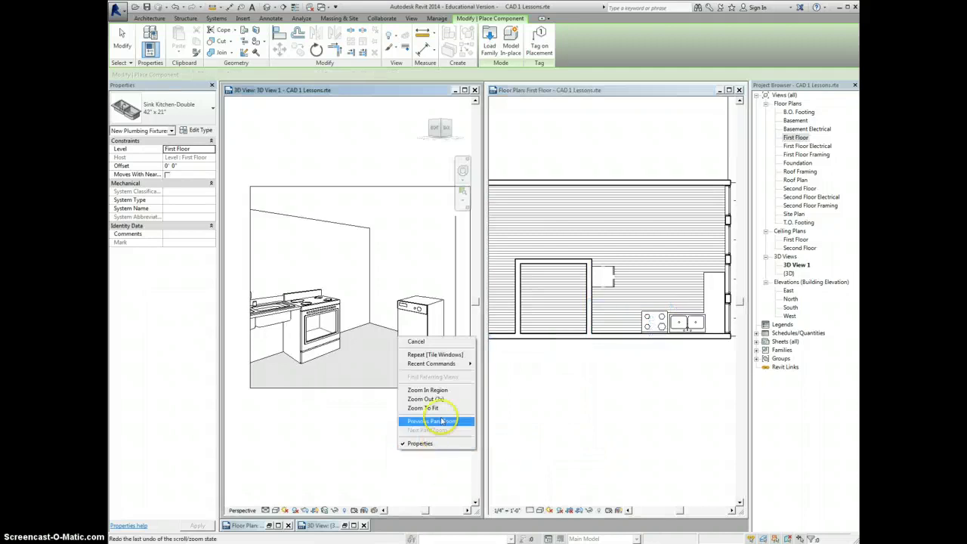
{"action": "left_click", "coordinate": [433, 343]}
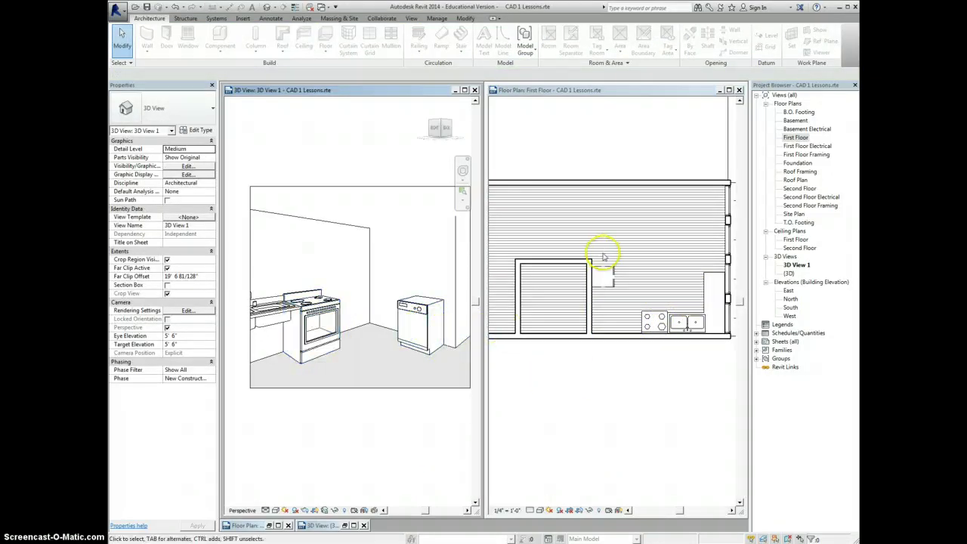
Step: Aim the 3D View 1 camera at the sink in the floor plan, with a far clip offset of about 20' 9"
{"action": "left_click", "coordinate": [346, 387]}
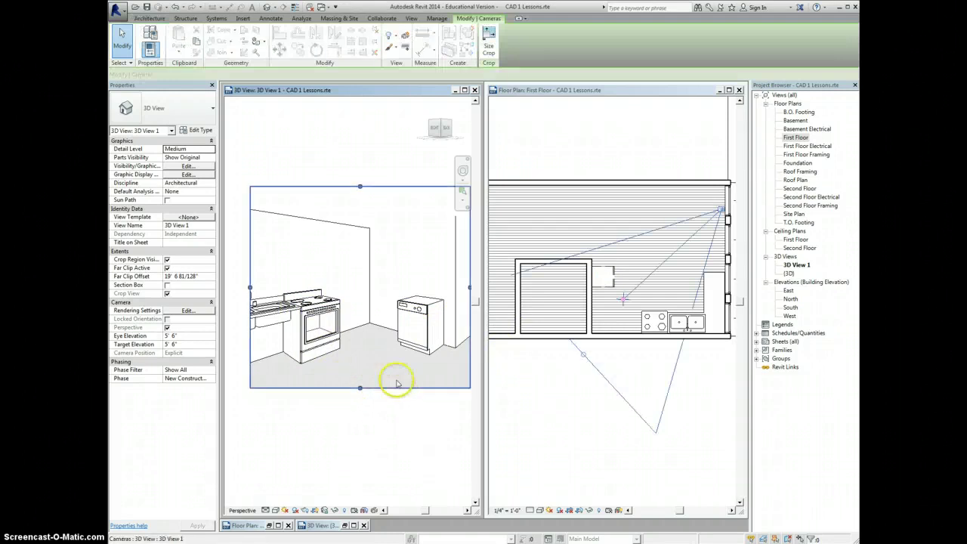
{"action": "left_click", "coordinate": [723, 218]}
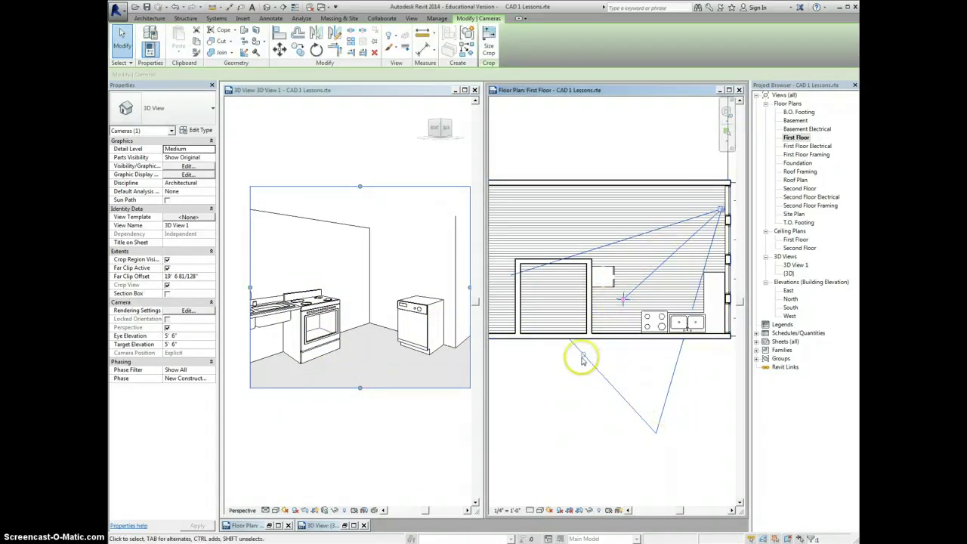
{"action": "left_click_drag", "start_coordinate": [583, 358], "coordinate": [622, 345]}
{"action": "left_click_drag", "start_coordinate": [623, 300], "coordinate": [563, 368]}
{"action": "left_click", "coordinate": [324, 363]}
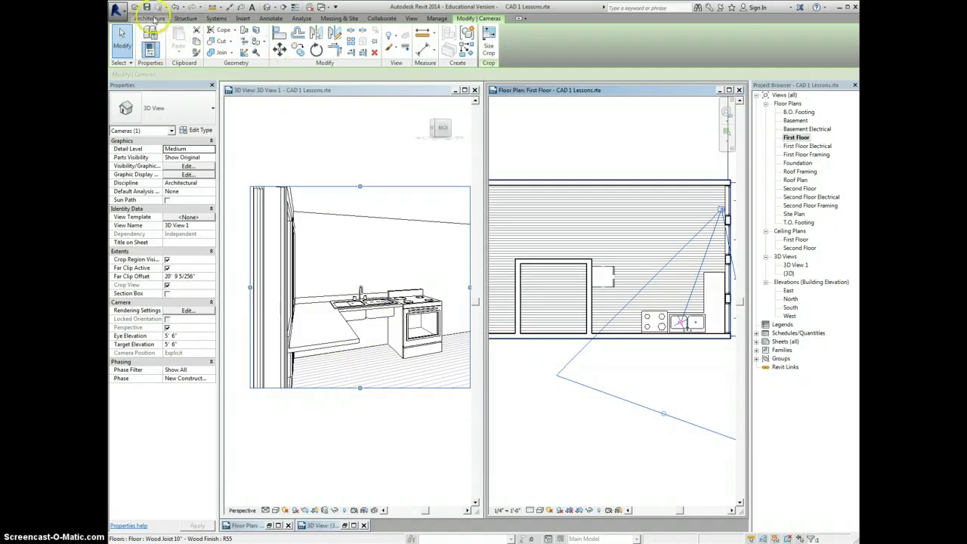
Step: Place a 42" Vanity Cabinet-Double Door Sink Unit beneath the kitchen sink, against the range, and end placement
{"action": "left_click", "coordinate": [149, 18]}
{"action": "left_click", "coordinate": [210, 34]}
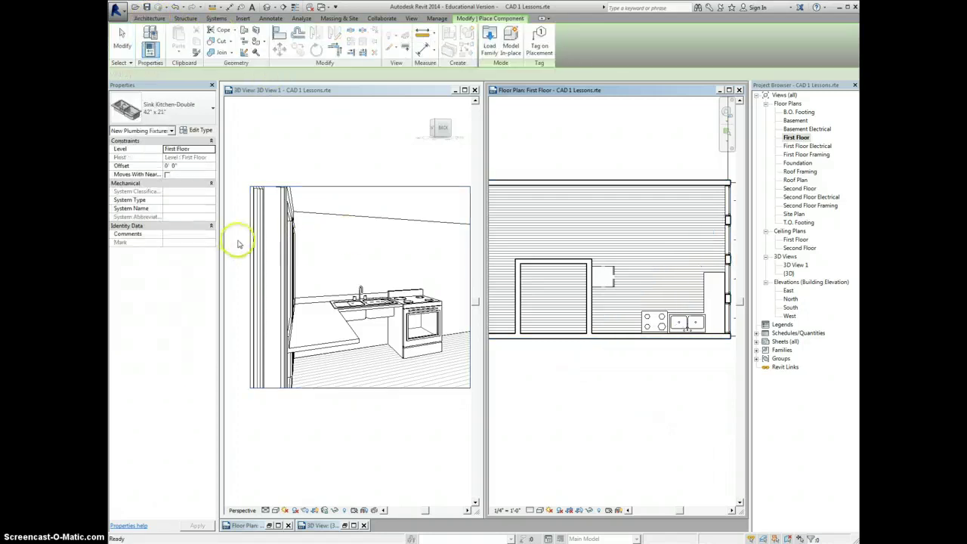
{"action": "left_click", "coordinate": [183, 113]}
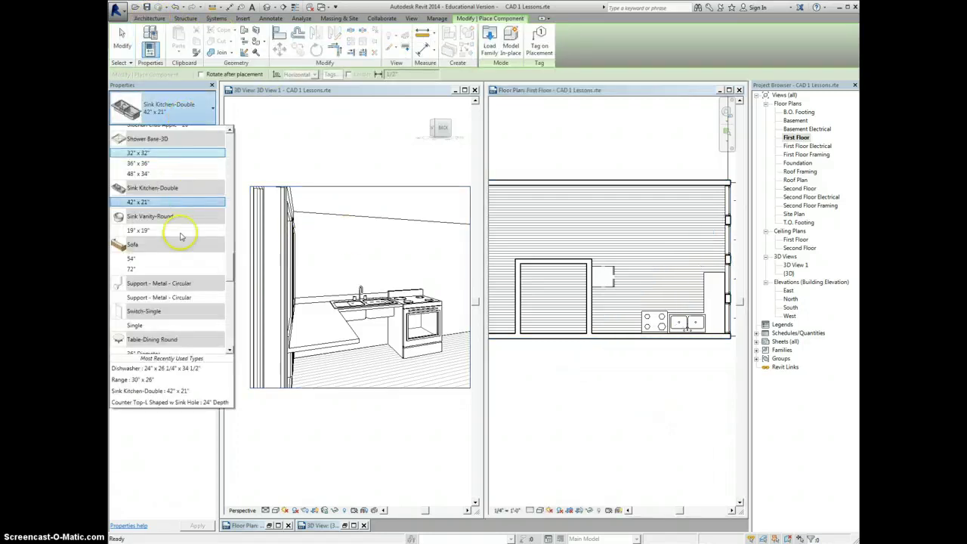
{"action": "scroll", "coordinate": [181, 220], "scroll_direction": "down", "scroll_amount": 4}
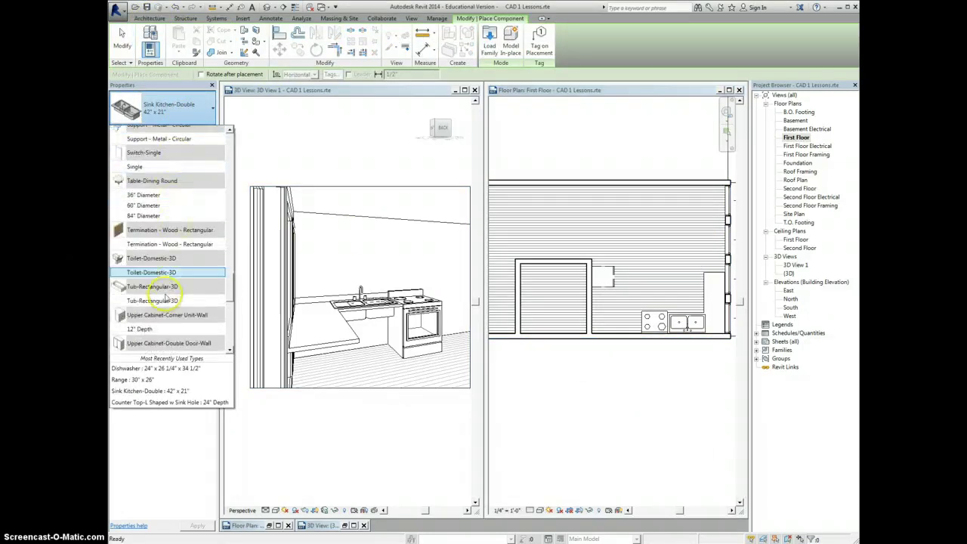
{"action": "scroll", "coordinate": [174, 272], "scroll_direction": "down", "scroll_amount": 3}
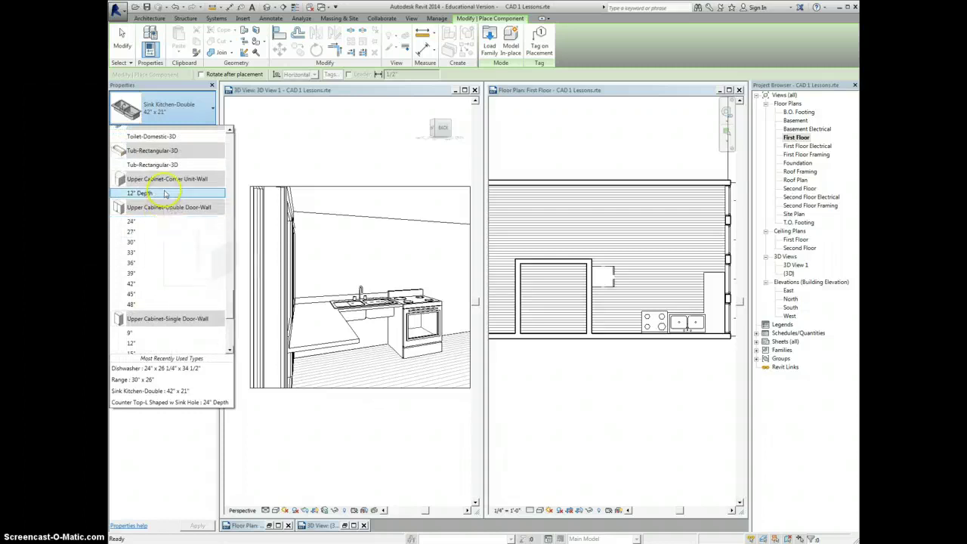
{"action": "mouse_move", "coordinate": [162, 214]}
{"action": "scroll", "coordinate": [163, 227], "scroll_direction": "down", "scroll_amount": 1}
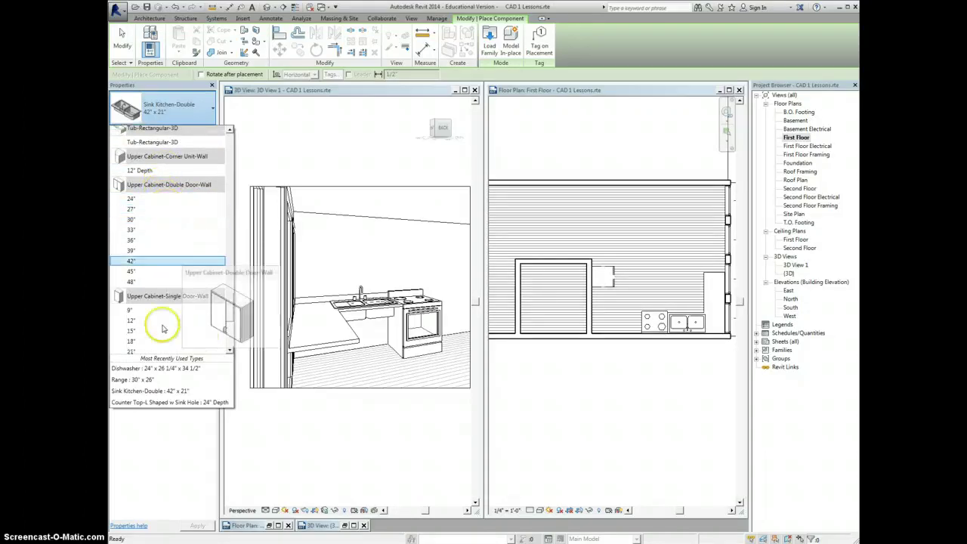
{"action": "scroll", "coordinate": [155, 316], "scroll_direction": "down", "scroll_amount": 1}
{"action": "scroll", "coordinate": [151, 298], "scroll_direction": "down", "scroll_amount": 5}
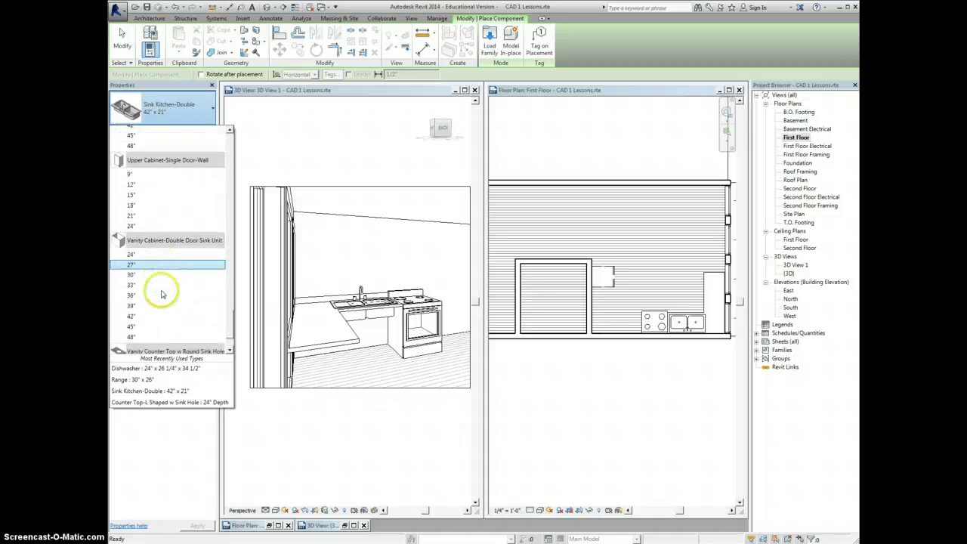
{"action": "mouse_move", "coordinate": [168, 244]}
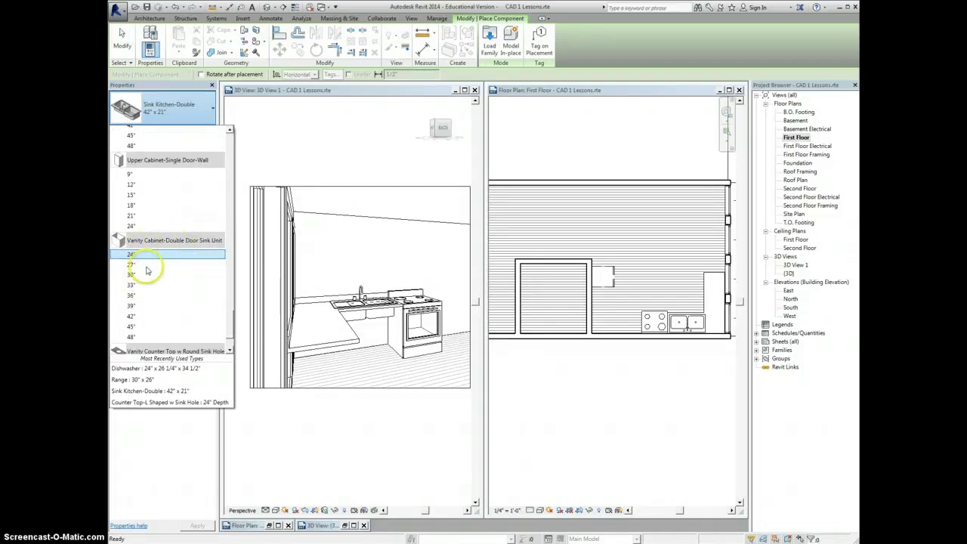
{"action": "scroll", "coordinate": [171, 293], "scroll_direction": "down", "scroll_amount": 1}
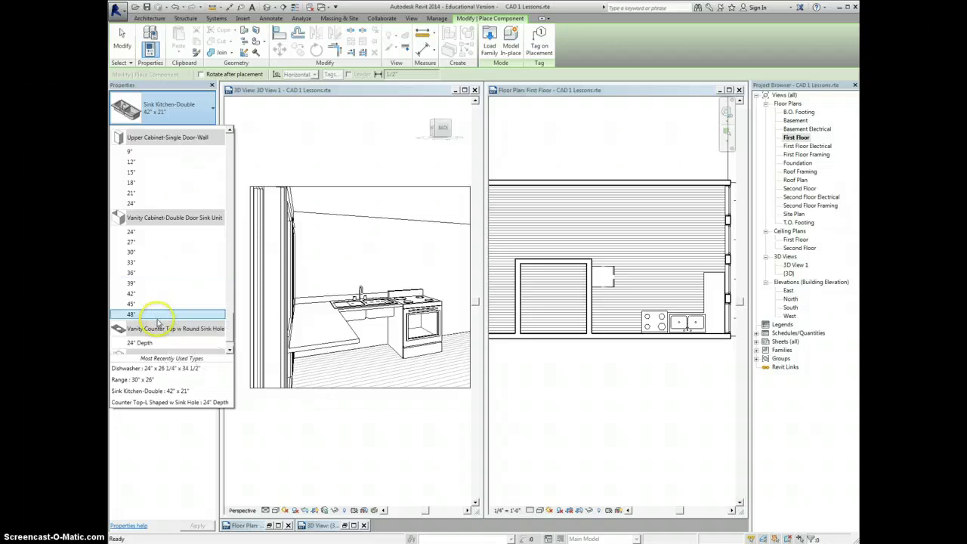
{"action": "mouse_move", "coordinate": [159, 321]}
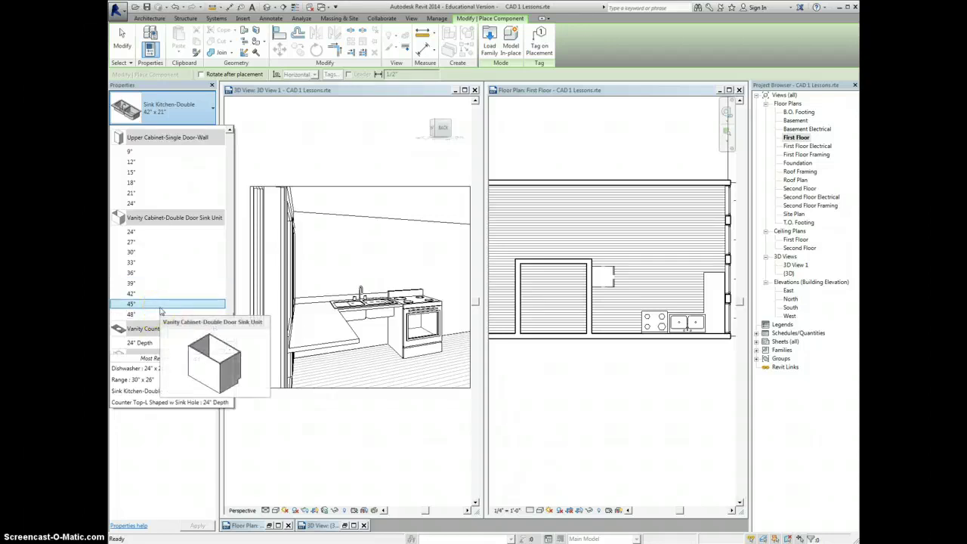
{"action": "left_click", "coordinate": [115, 294]}
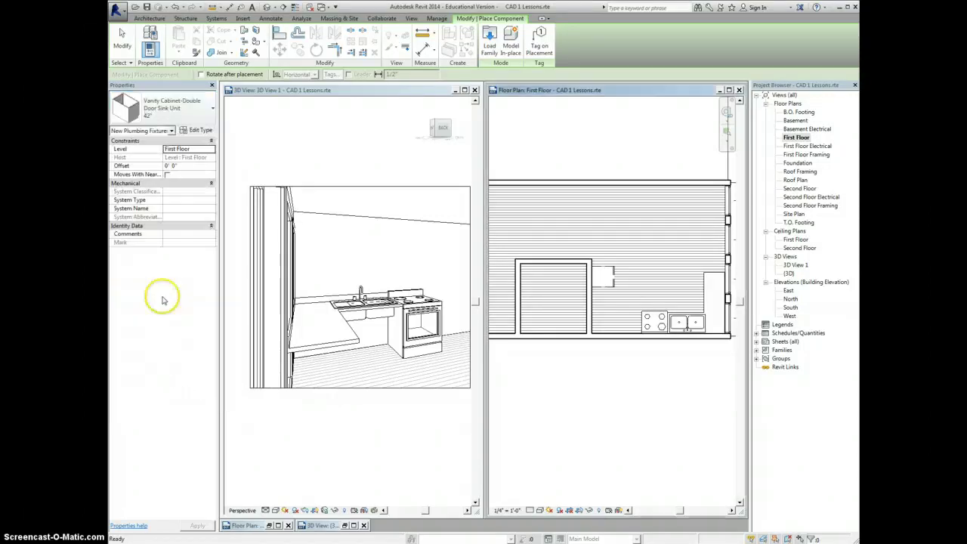
{"action": "left_click", "coordinate": [688, 323]}
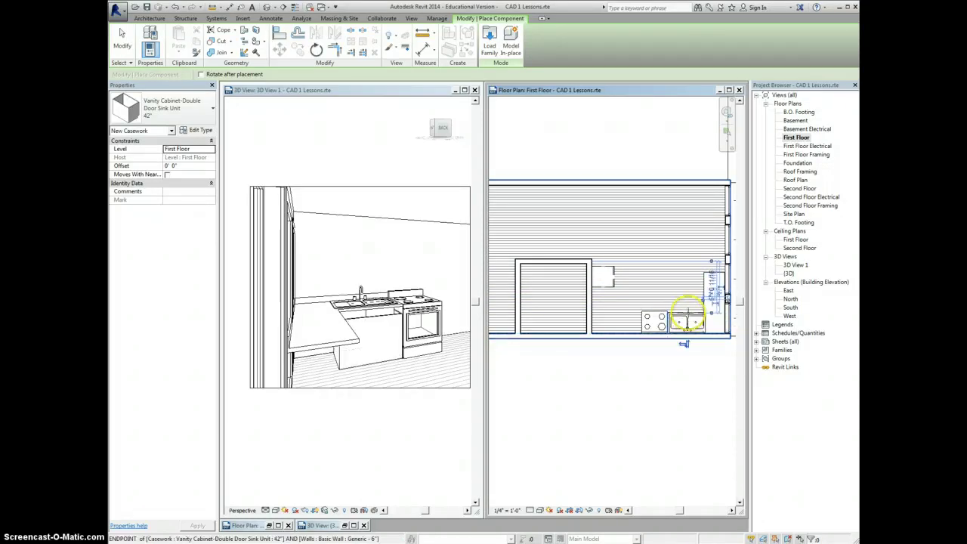
{"action": "right_click", "coordinate": [684, 279]}
{"action": "left_click", "coordinate": [684, 280]}
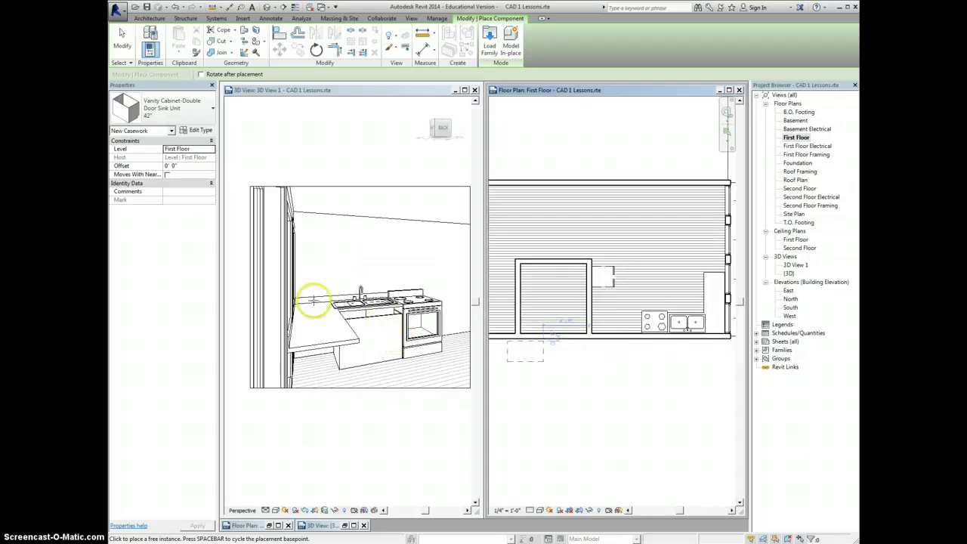
{"action": "key", "text": "Escape"}
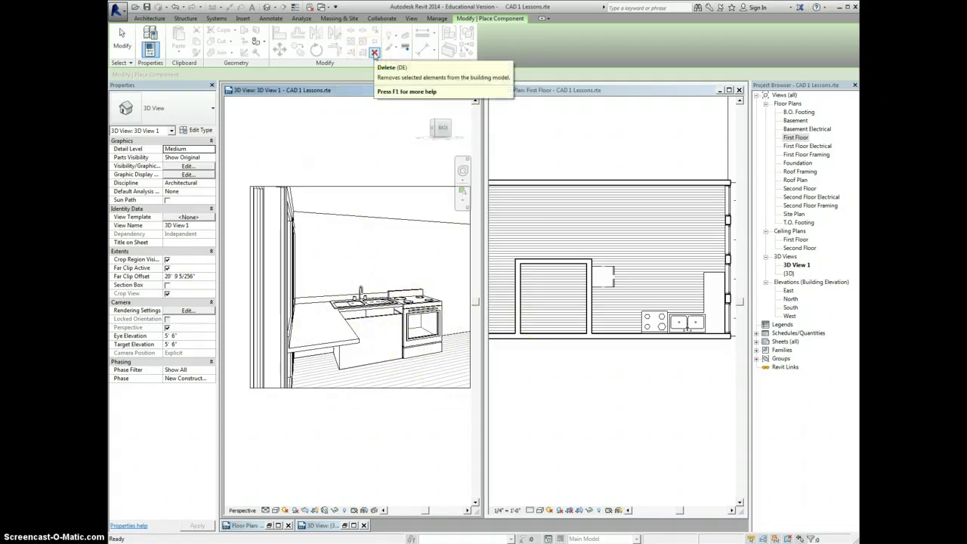
{"action": "right_click", "coordinate": [371, 147]}
{"action": "left_click", "coordinate": [373, 149]}
{"action": "right_click", "coordinate": [369, 146]}
{"action": "left_click", "coordinate": [367, 149]}
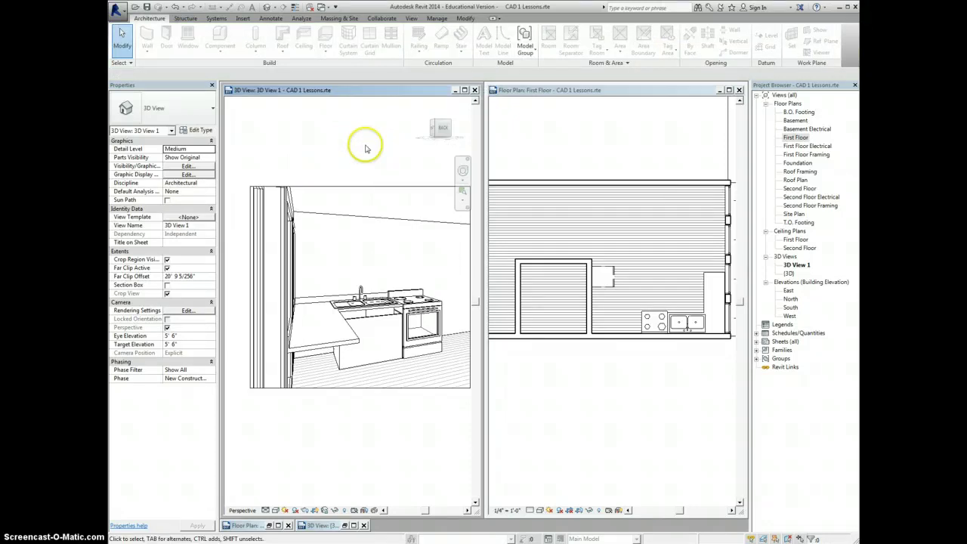
Step: Set the Height of the sink cabinet's 42" type to 2' 11" and apply it
{"action": "left_click", "coordinate": [382, 320]}
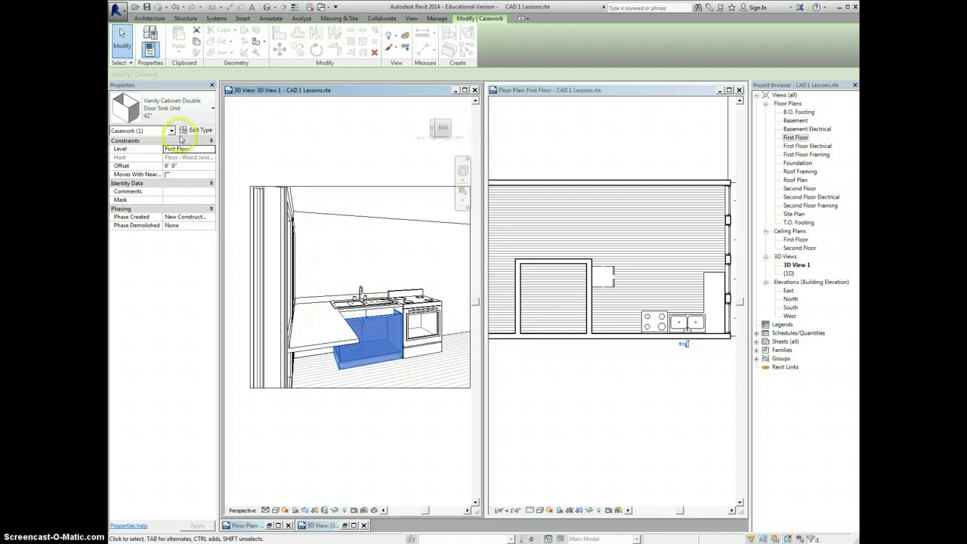
{"action": "left_click", "coordinate": [191, 131]}
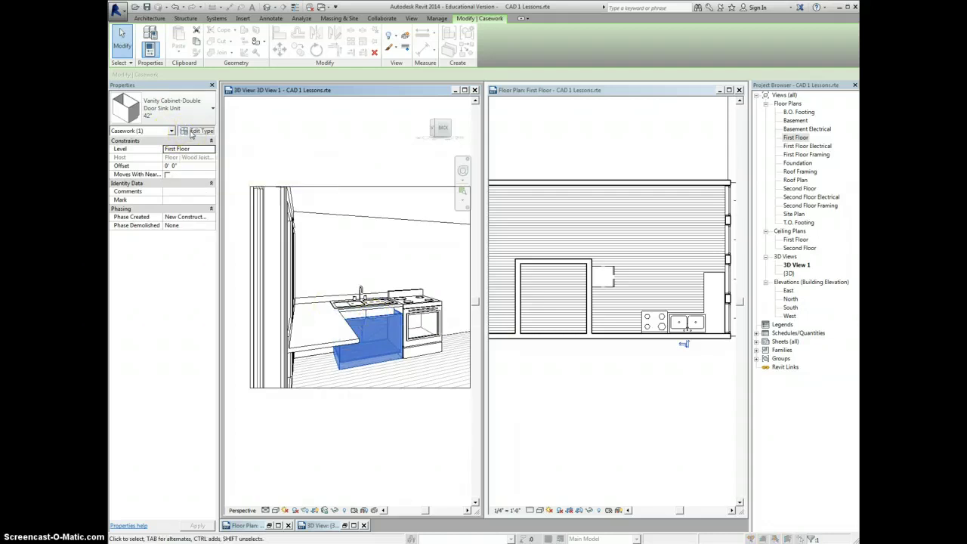
{"action": "left_click_drag", "start_coordinate": [319, 108], "coordinate": [596, 124]}
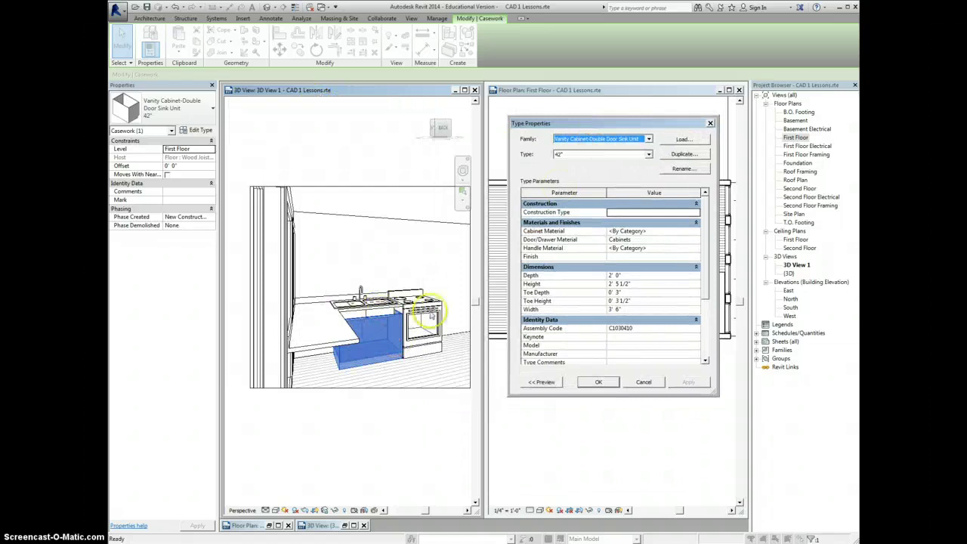
{"action": "left_click", "coordinate": [628, 285]}
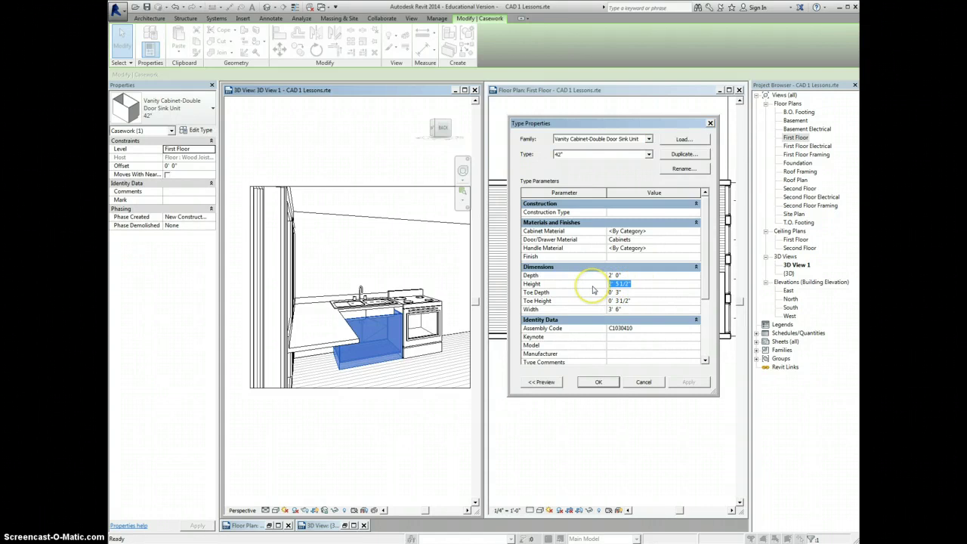
{"action": "type", "text": "3"}
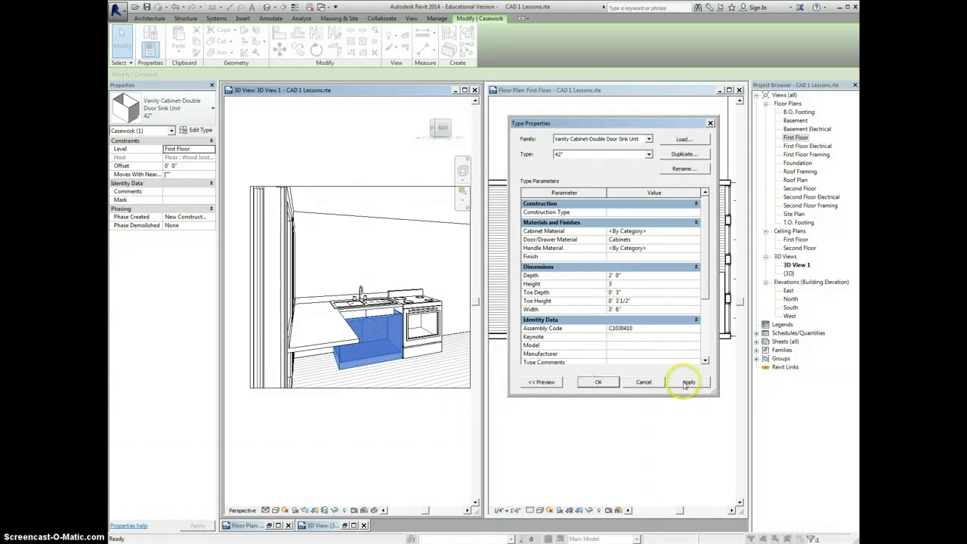
{"action": "left_click", "coordinate": [688, 382]}
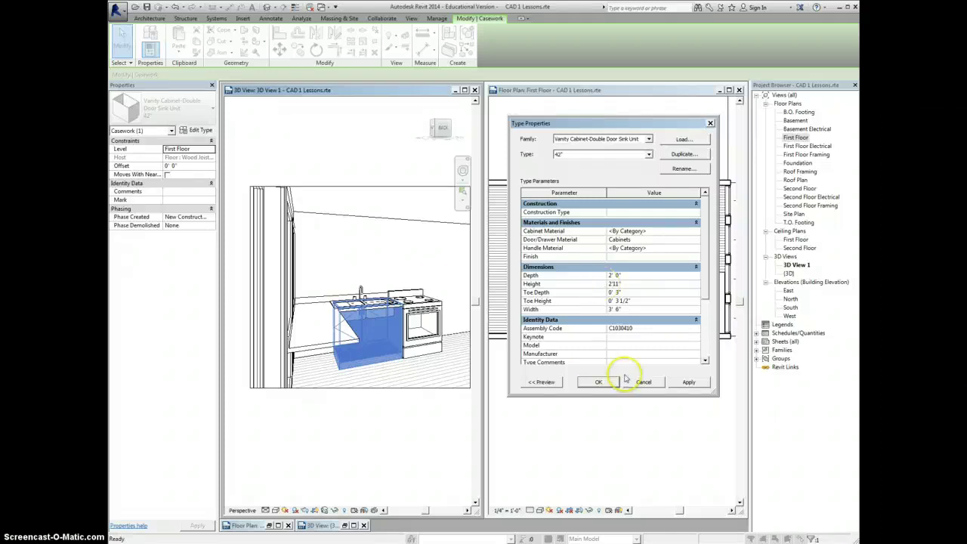
{"action": "left_click", "coordinate": [689, 383]}
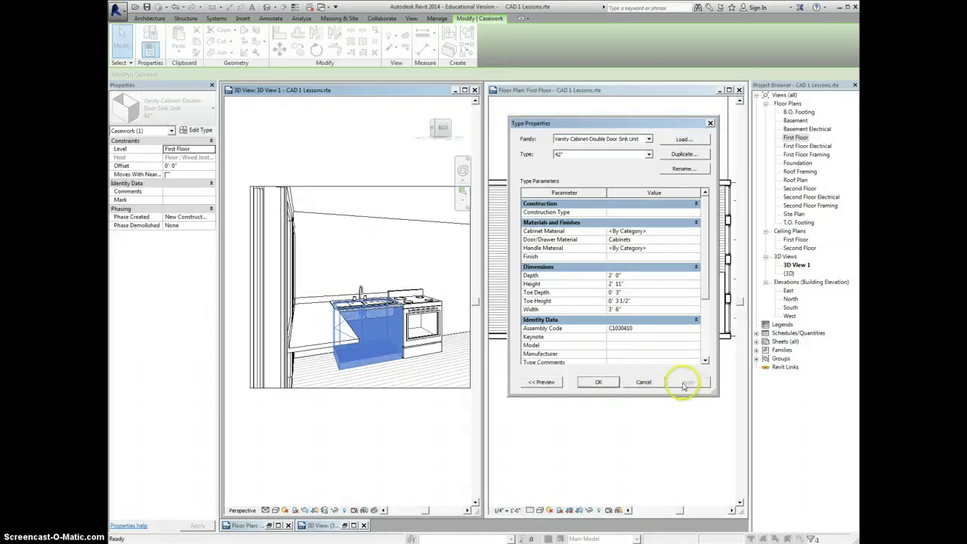
Step: Set the sink cabinet type's Height to 2' 10", accept the type properties and deselect the cabinet
{"action": "left_click", "coordinate": [626, 285]}
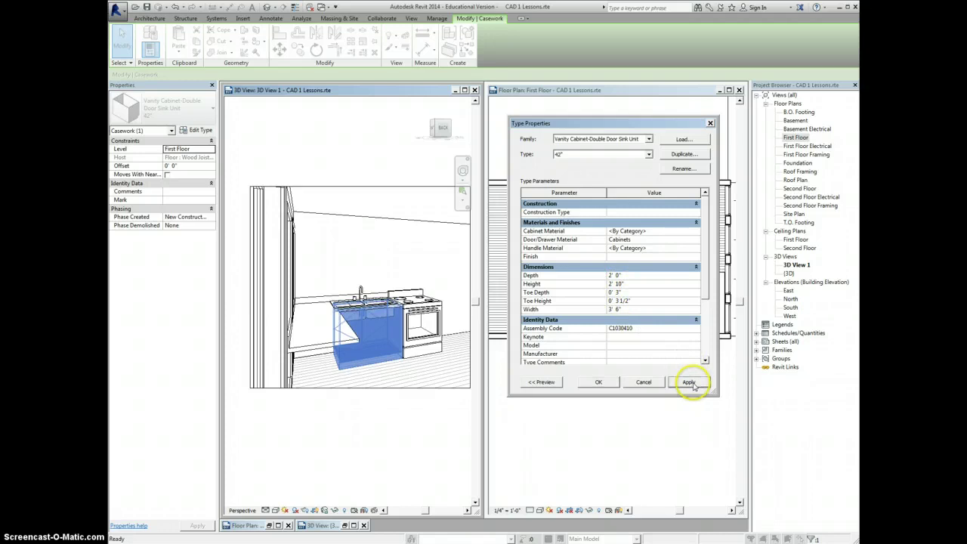
{"action": "left_click", "coordinate": [598, 382]}
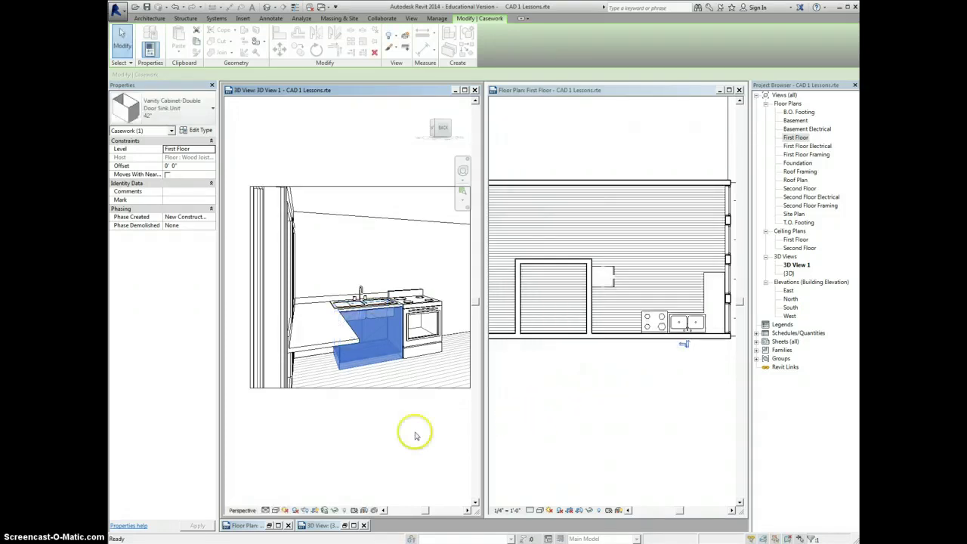
{"action": "left_click", "coordinate": [393, 431]}
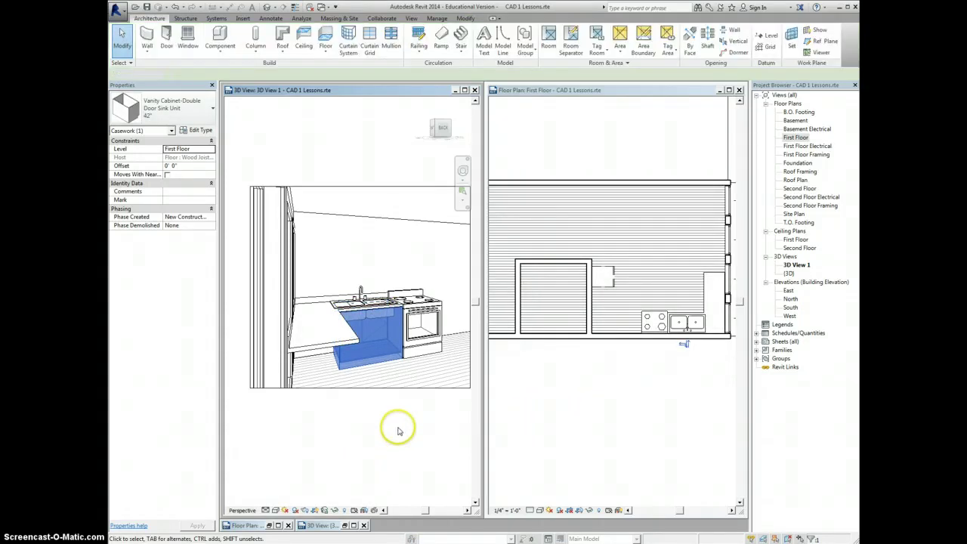
Step: Rotate the sink cabinet so its doors face the room and move it back beneath the kitchen sink
{"action": "left_click", "coordinate": [340, 371]}
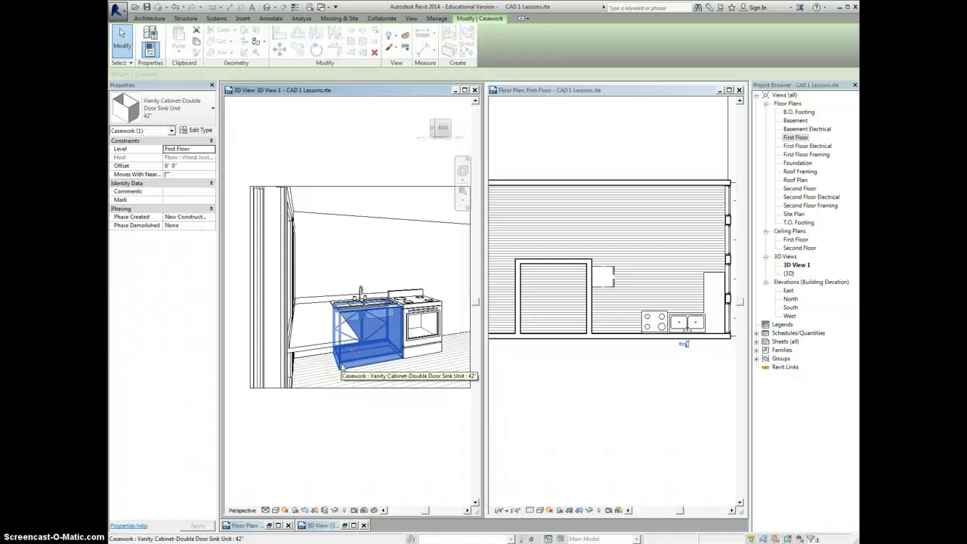
{"action": "key", "text": "space"}
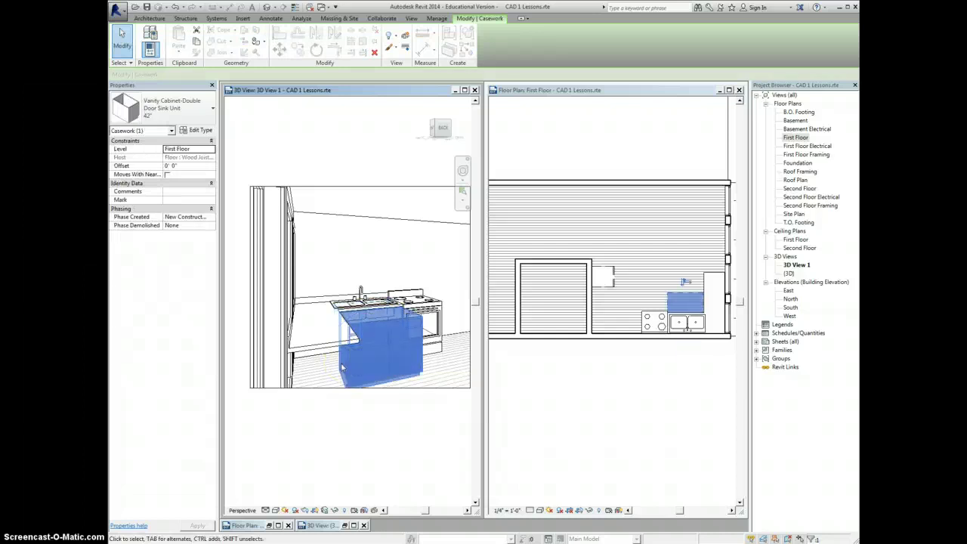
{"action": "key", "text": "space"}
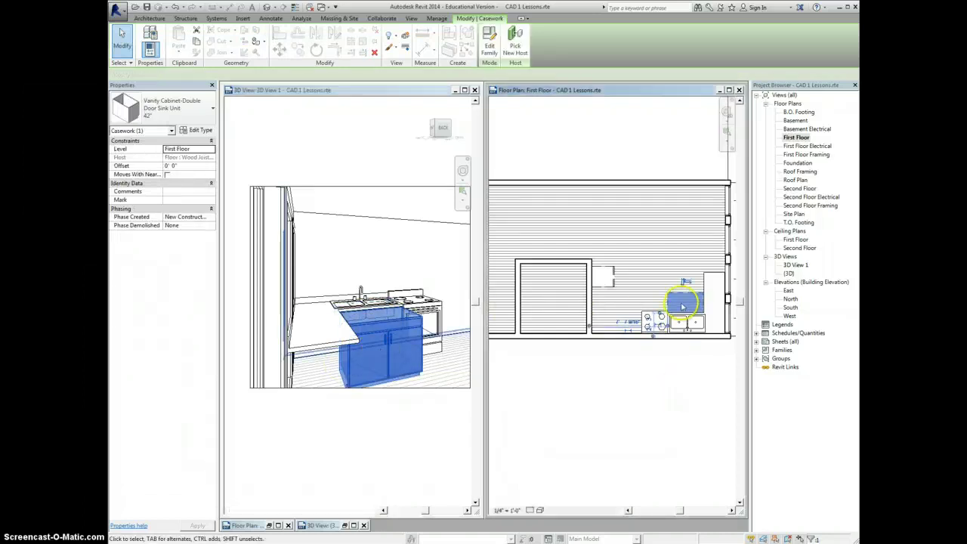
{"action": "left_click_drag", "start_coordinate": [683, 304], "coordinate": [686, 320]}
{"action": "left_click", "coordinate": [558, 431]}
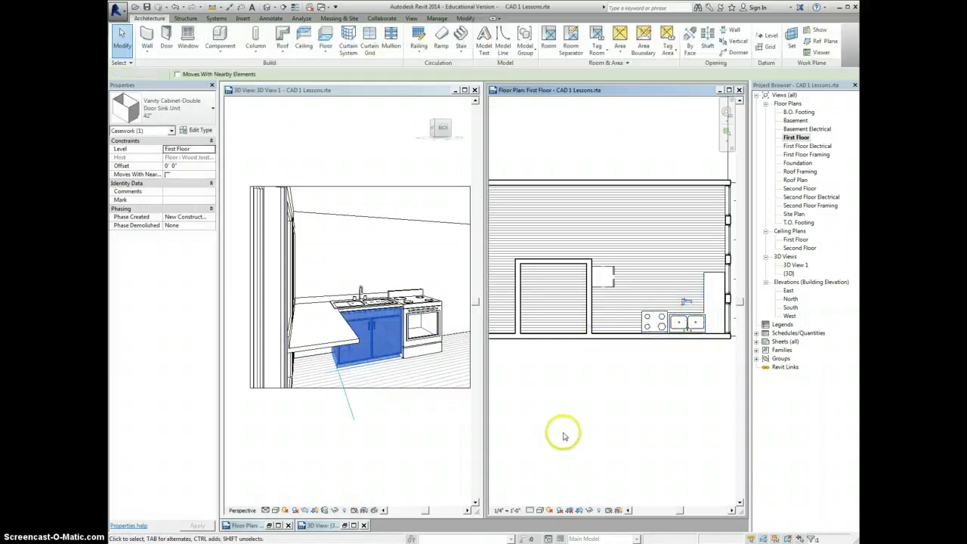
Step: Place a 39" Upper Cabinet-Double Door-Wall on the kitchen wall above the sink, near the room corner
{"action": "scroll", "coordinate": [382, 330], "scroll_direction": "up", "scroll_amount": 2}
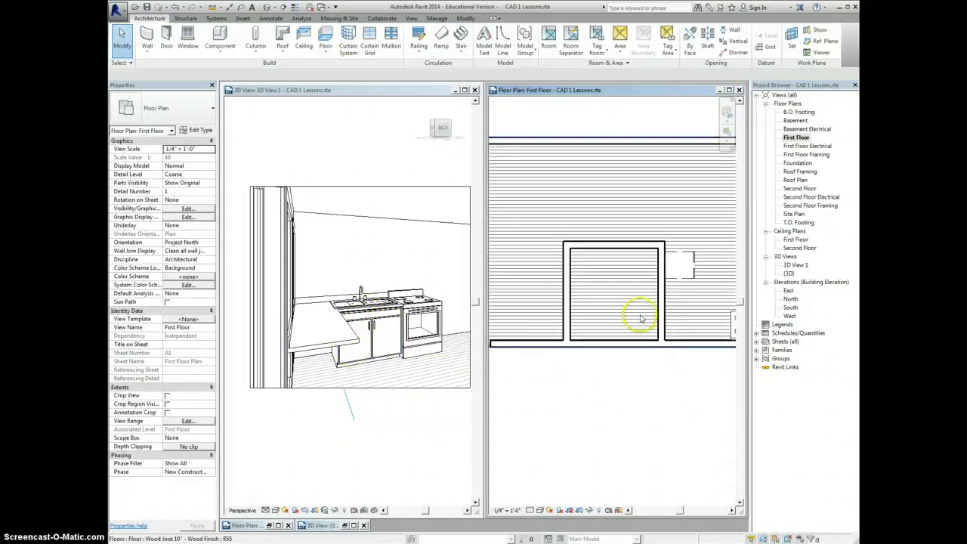
{"action": "left_click", "coordinate": [661, 362]}
{"action": "scroll", "coordinate": [658, 369], "scroll_direction": "down", "scroll_amount": 3}
{"action": "left_click", "coordinate": [671, 374]}
{"action": "middle_click_drag", "start_coordinate": [674, 371], "coordinate": [522, 368]}
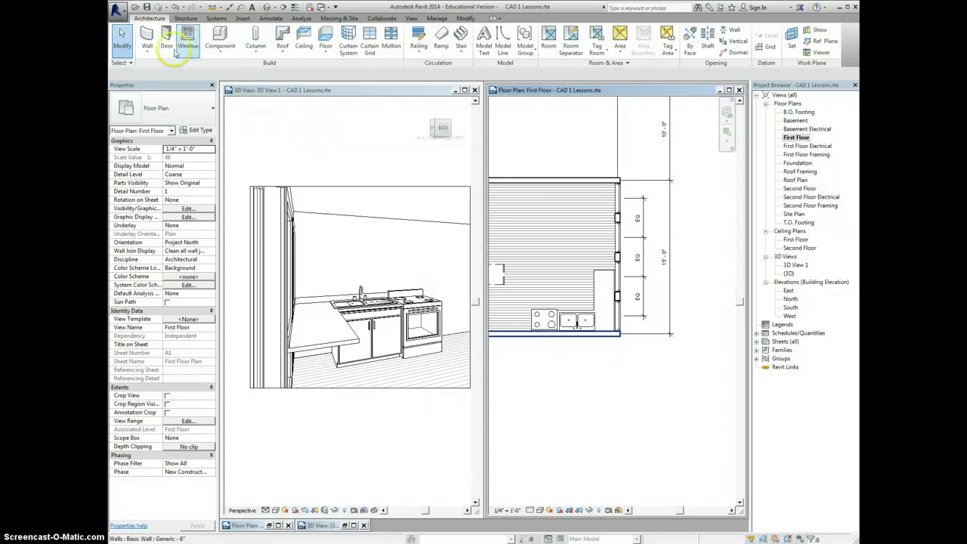
{"action": "left_click", "coordinate": [218, 38]}
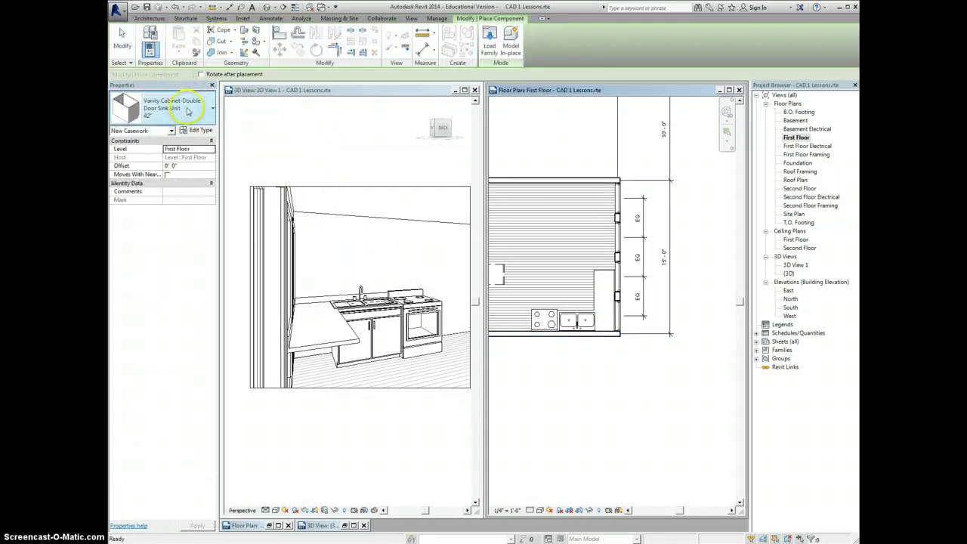
{"action": "left_click", "coordinate": [192, 106]}
{"action": "scroll", "coordinate": [194, 252], "scroll_direction": "down", "scroll_amount": 2}
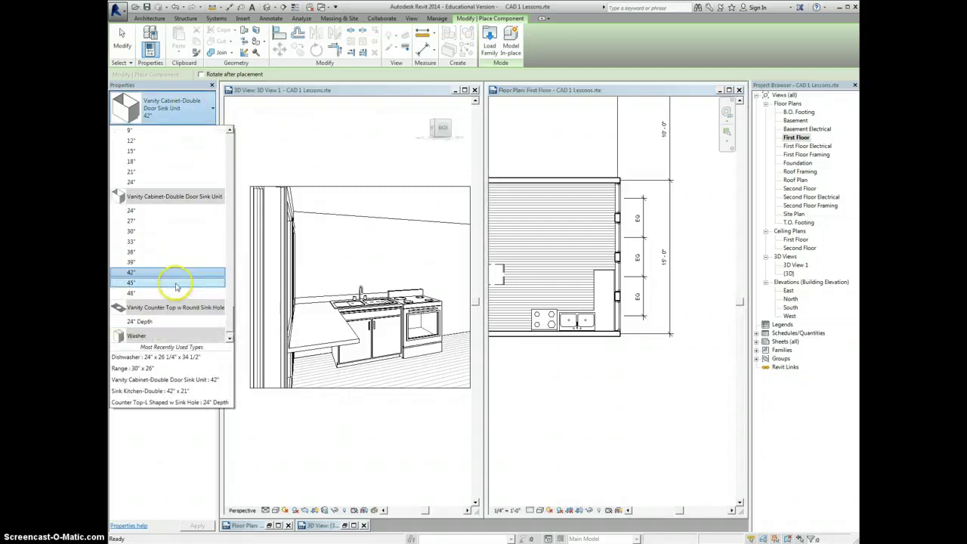
{"action": "scroll", "coordinate": [177, 287], "scroll_direction": "up", "scroll_amount": 2}
{"action": "scroll", "coordinate": [166, 257], "scroll_direction": "up", "scroll_amount": 2}
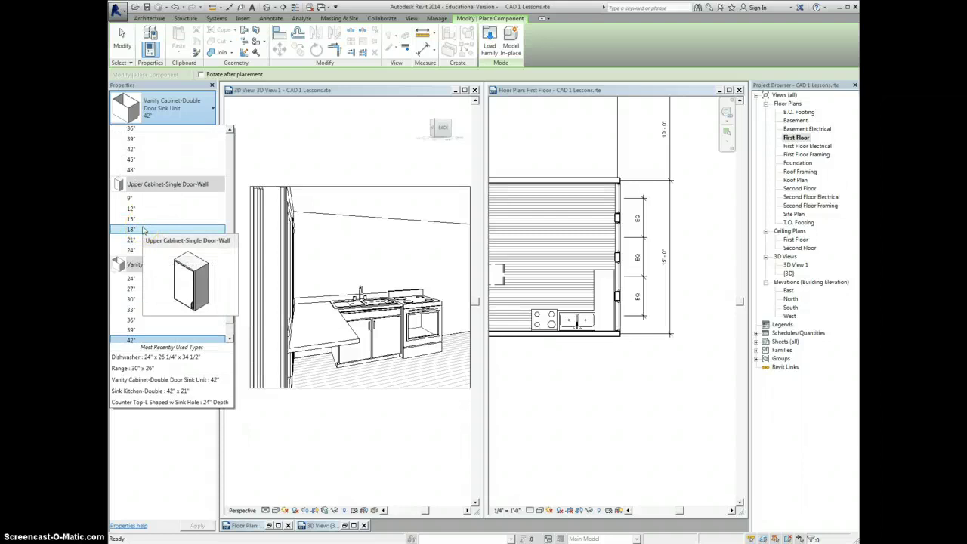
{"action": "scroll", "coordinate": [144, 230], "scroll_direction": "up", "scroll_amount": 4}
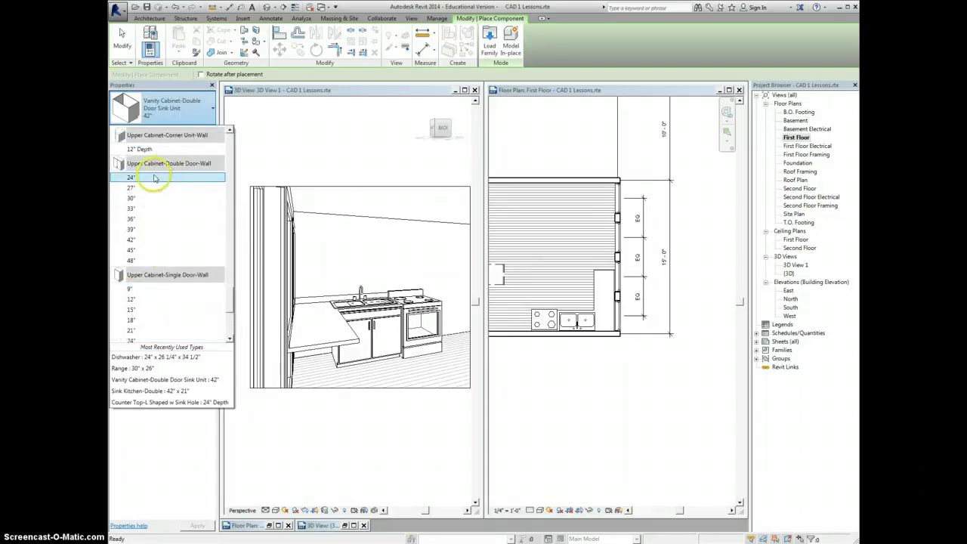
{"action": "left_click", "coordinate": [150, 230]}
{"action": "left_click", "coordinate": [611, 212]}
{"action": "left_click", "coordinate": [563, 306]}
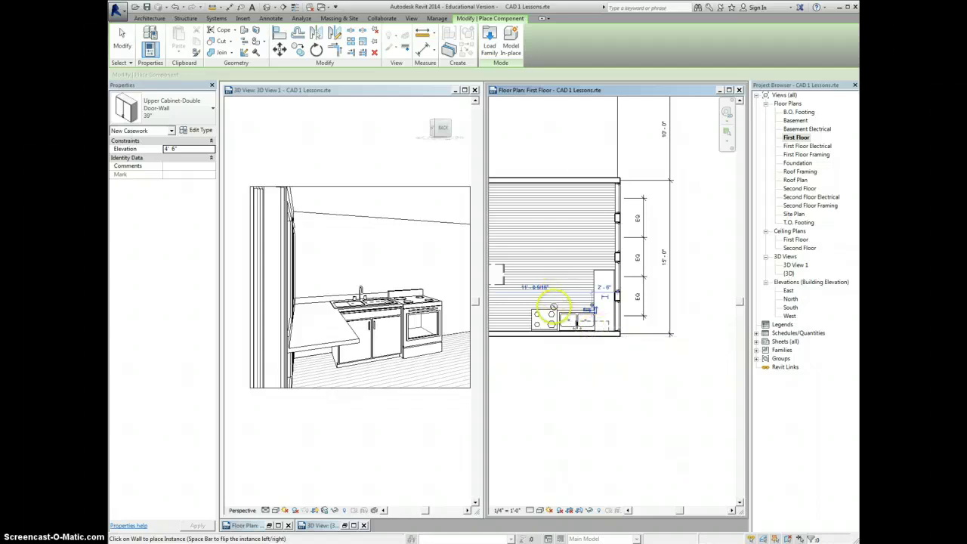
{"action": "left_click", "coordinate": [552, 317]}
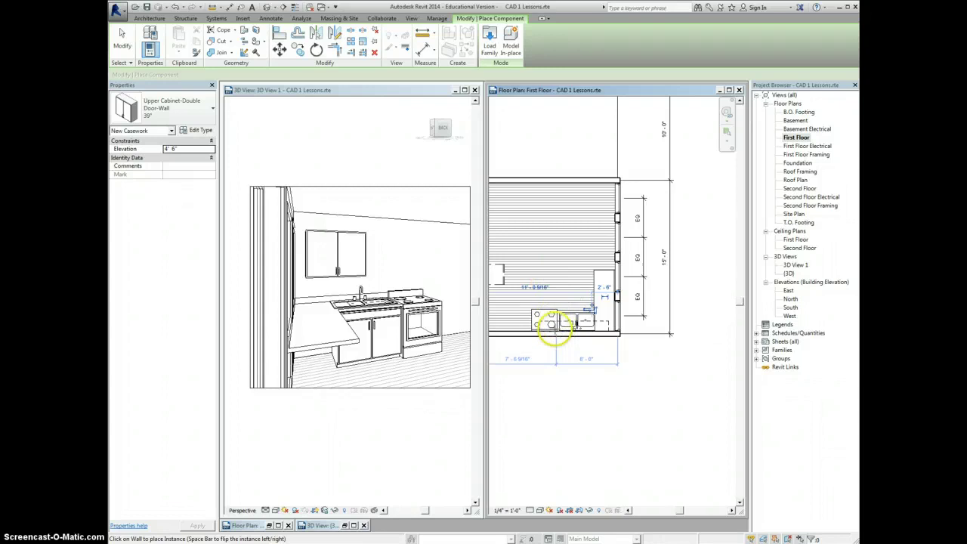
Step: Place two more 39" Upper Cabinet-Double Door-Wall units along the same wall, continuing the row past the range
{"action": "left_click", "coordinate": [591, 310]}
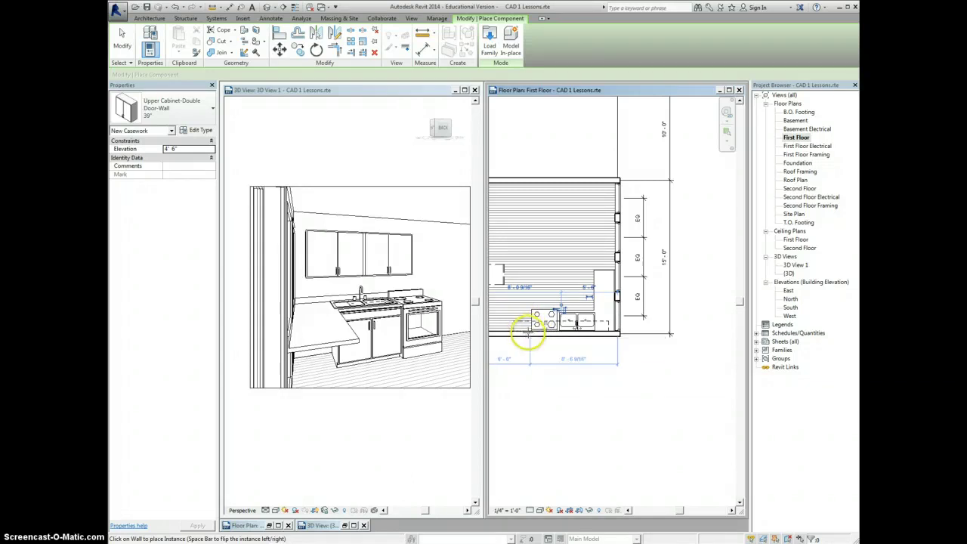
{"action": "scroll", "coordinate": [529, 332], "scroll_direction": "up", "scroll_amount": 3}
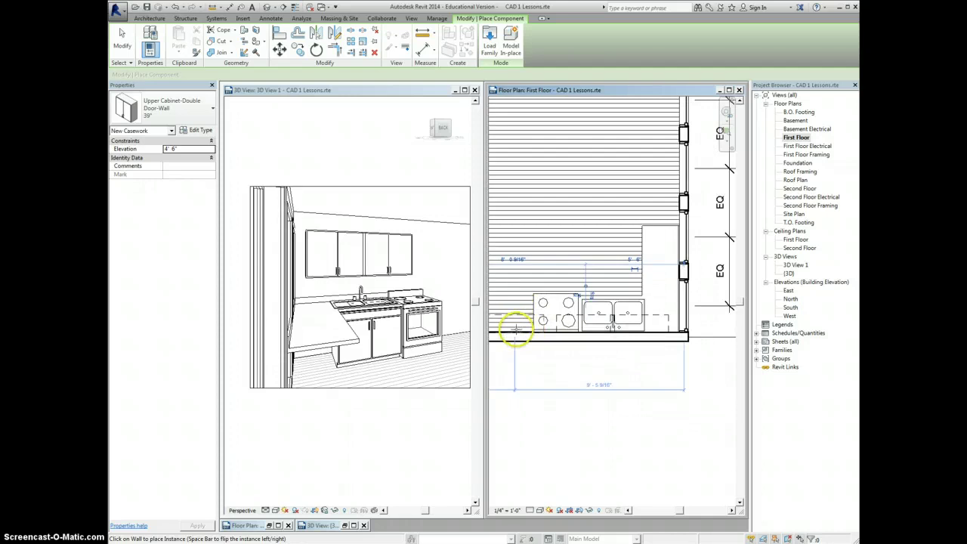
{"action": "scroll", "coordinate": [514, 321], "scroll_direction": "down", "scroll_amount": 3}
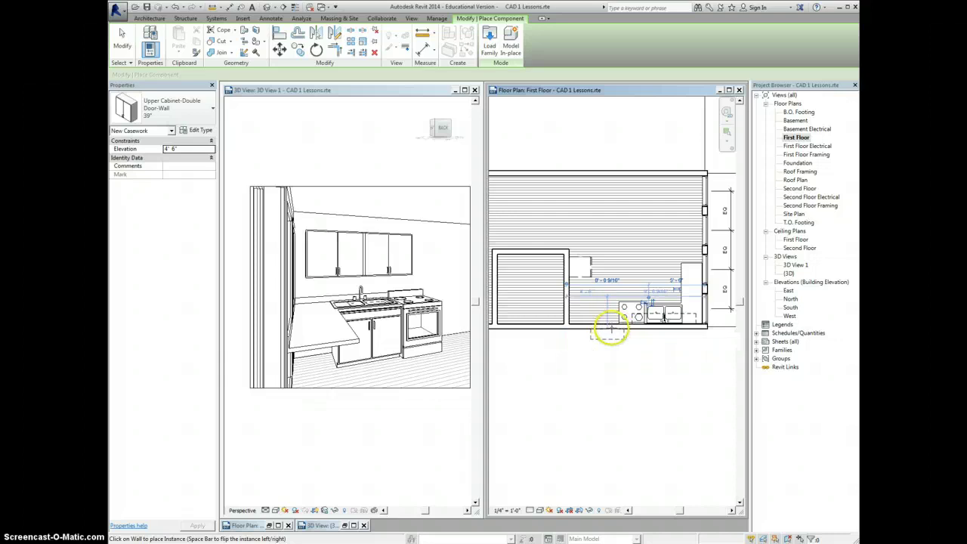
{"action": "left_click", "coordinate": [612, 328]}
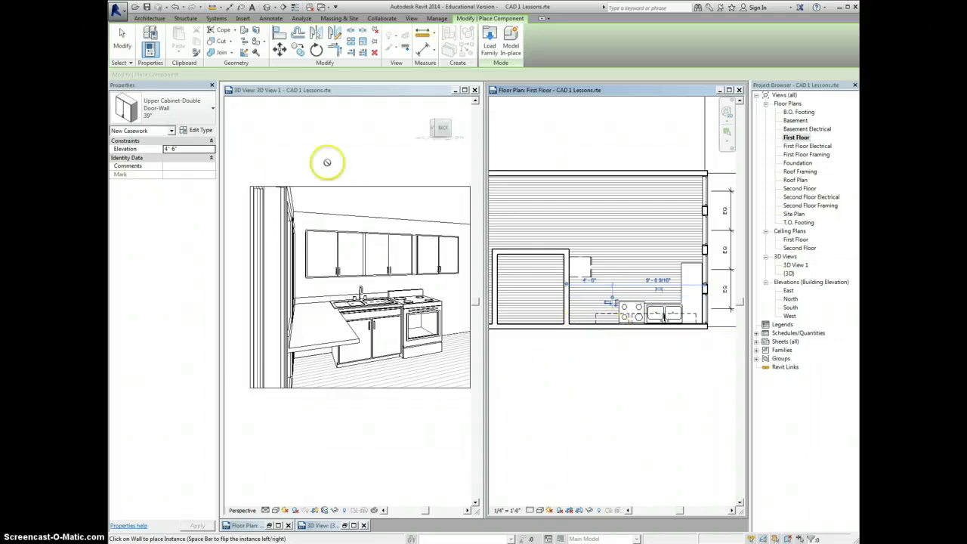
{"action": "left_click", "coordinate": [279, 49]}
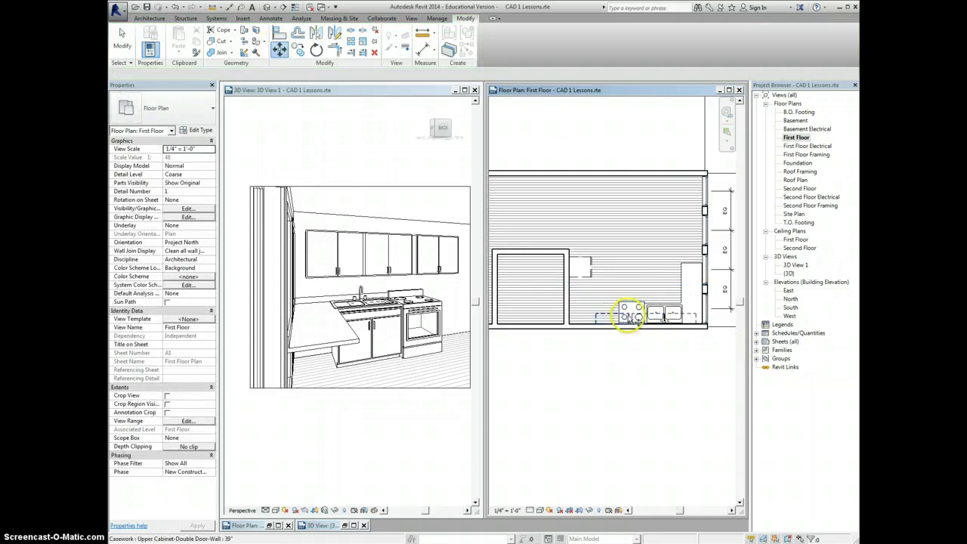
{"action": "left_click", "coordinate": [633, 317]}
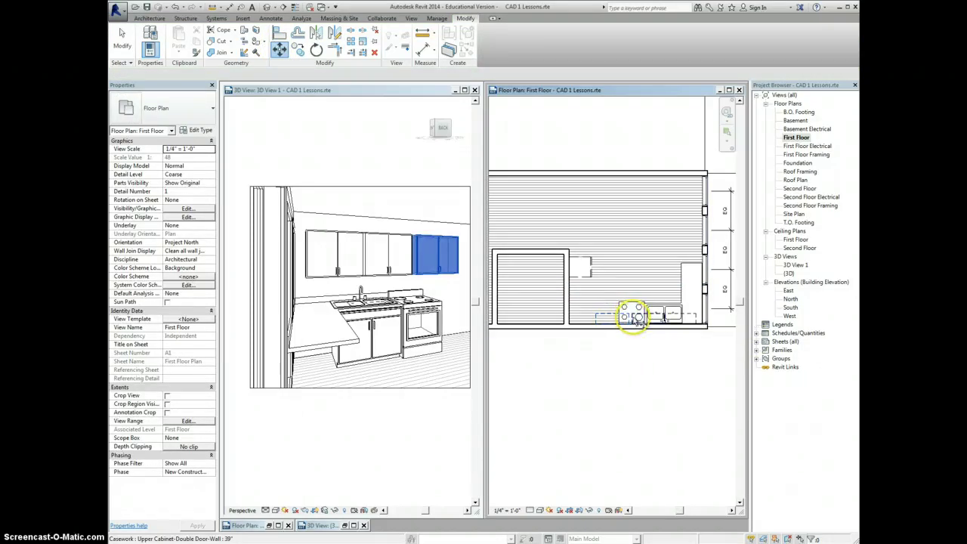
{"action": "left_click", "coordinate": [613, 364]}
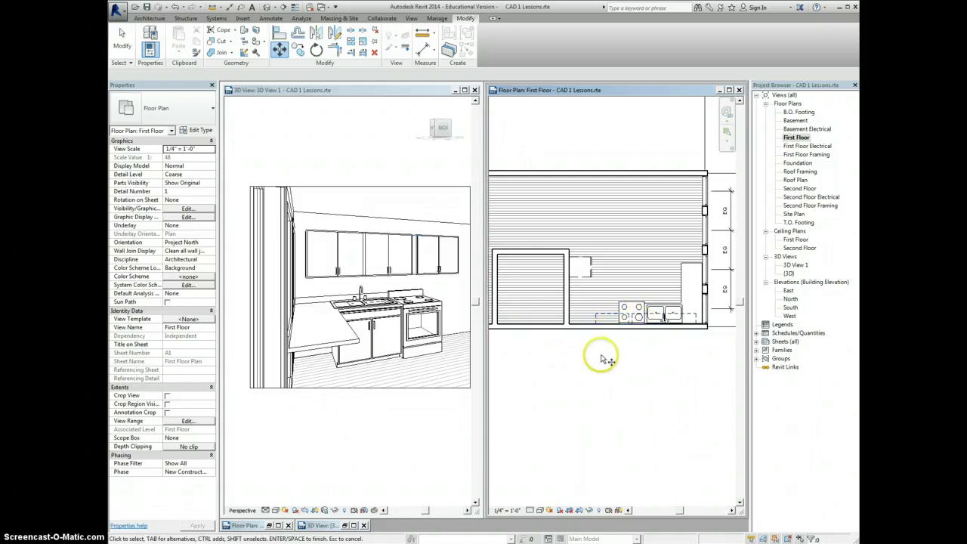
{"action": "right_click", "coordinate": [614, 371]}
{"action": "left_click", "coordinate": [614, 371]}
{"action": "right_click", "coordinate": [609, 368]}
{"action": "left_click", "coordinate": [624, 381]}
{"action": "right_click", "coordinate": [612, 368]}
{"action": "left_click", "coordinate": [610, 372]}
Step: Move the third upper cabinet along the wall until it abuts the neighbouring upper cabinet, and deselect it
{"action": "left_click", "coordinate": [635, 313]}
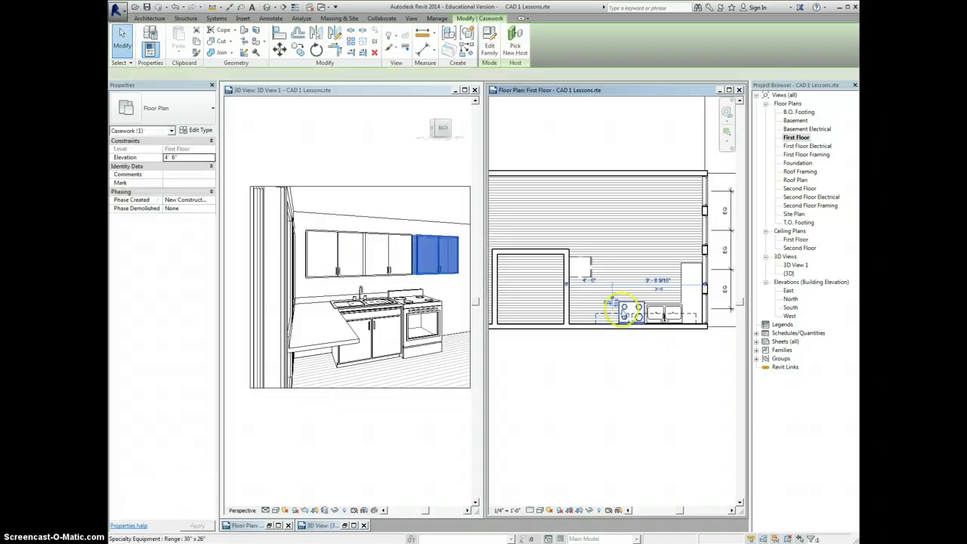
{"action": "left_click", "coordinate": [279, 49]}
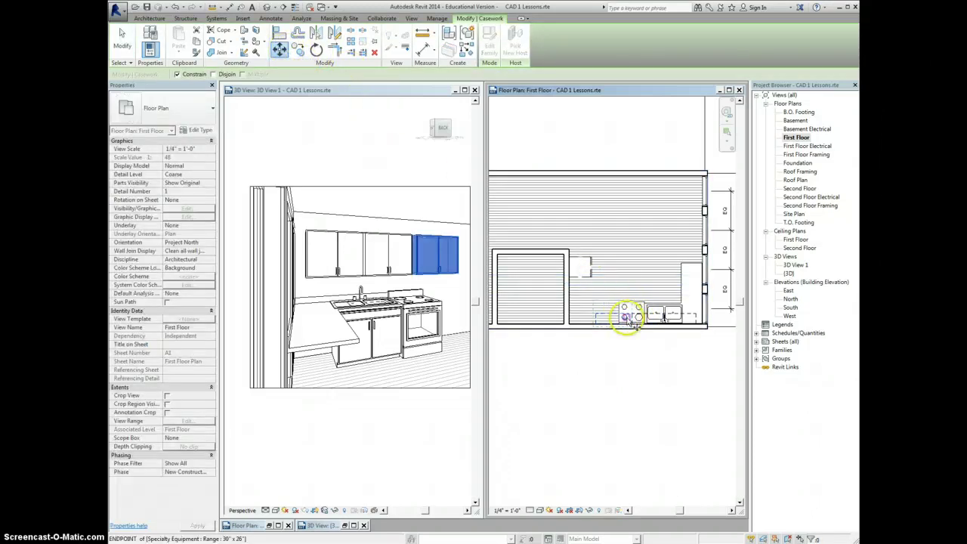
{"action": "scroll", "coordinate": [633, 321], "scroll_direction": "up", "scroll_amount": 5}
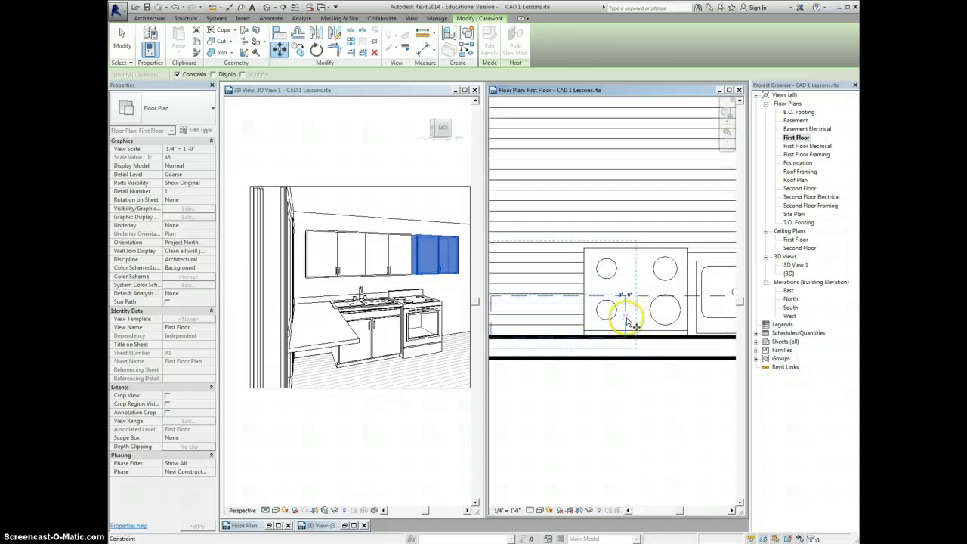
{"action": "left_click", "coordinate": [631, 340]}
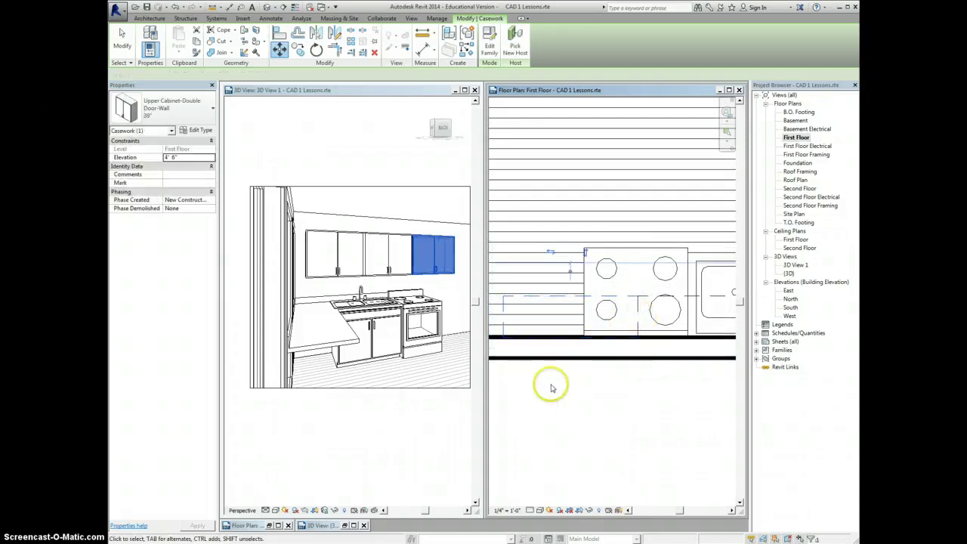
{"action": "left_click", "coordinate": [552, 427]}
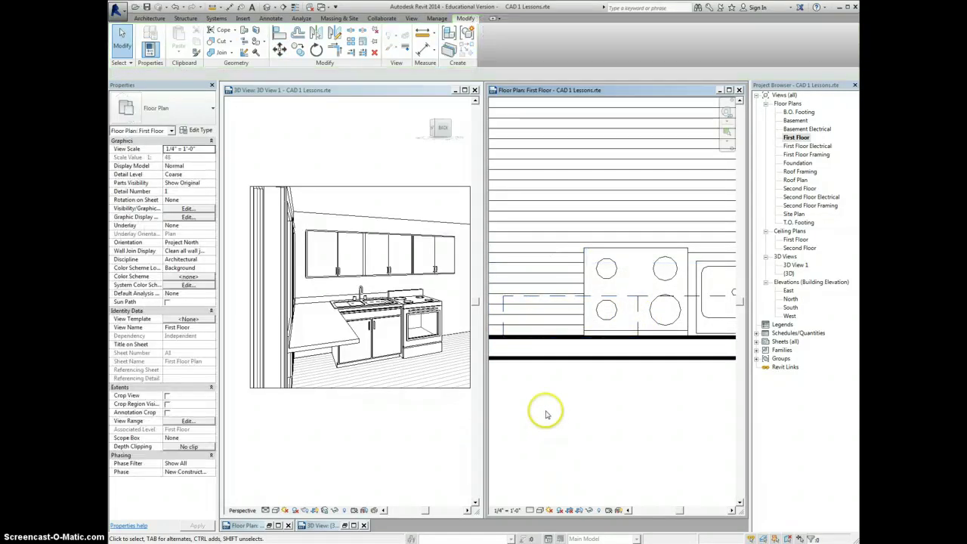
Step: Place a 33" Upper Cabinet-Double Door-Wall on the kitchen wall between the last upper cabinet and the interior partition
{"action": "scroll", "coordinate": [632, 401], "scroll_direction": "down", "scroll_amount": 5}
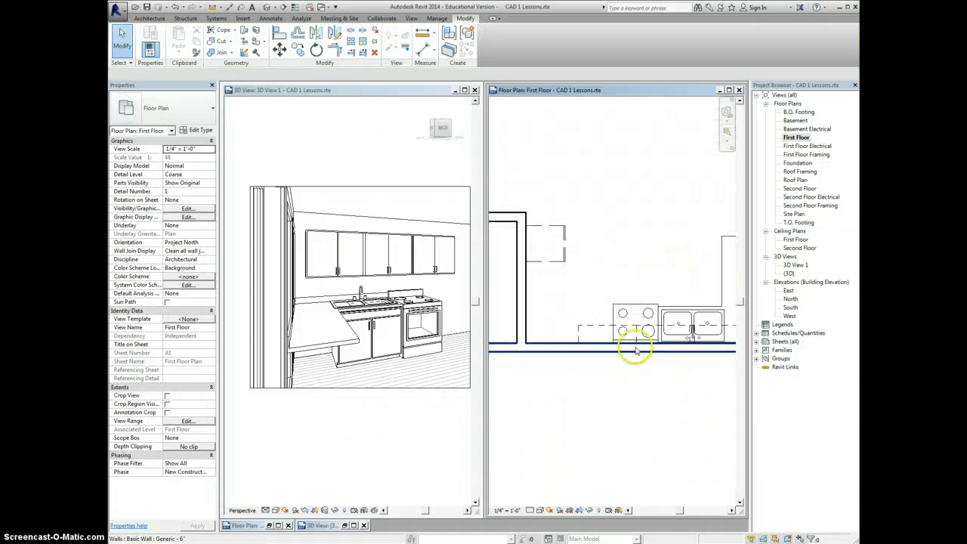
{"action": "scroll", "coordinate": [623, 397], "scroll_direction": "down", "scroll_amount": 2}
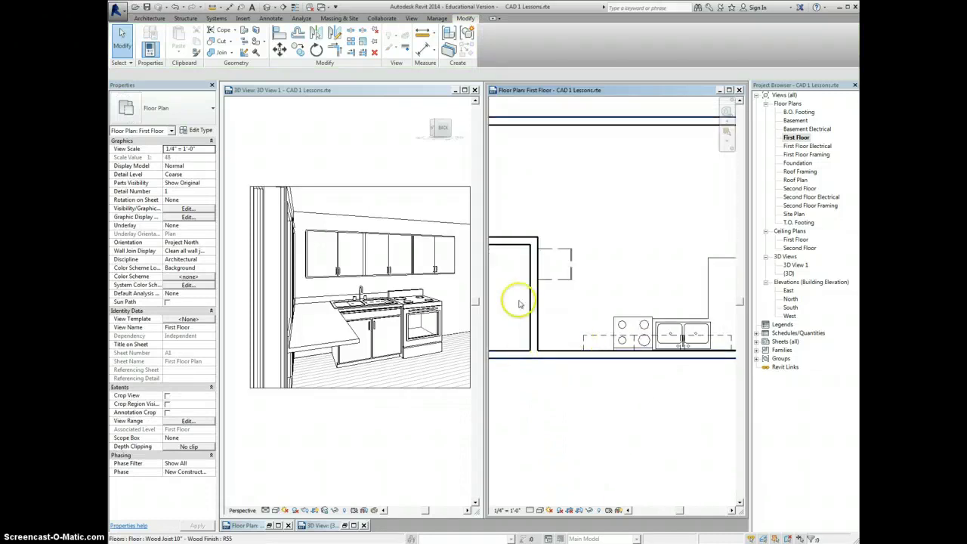
{"action": "left_click", "coordinate": [149, 18]}
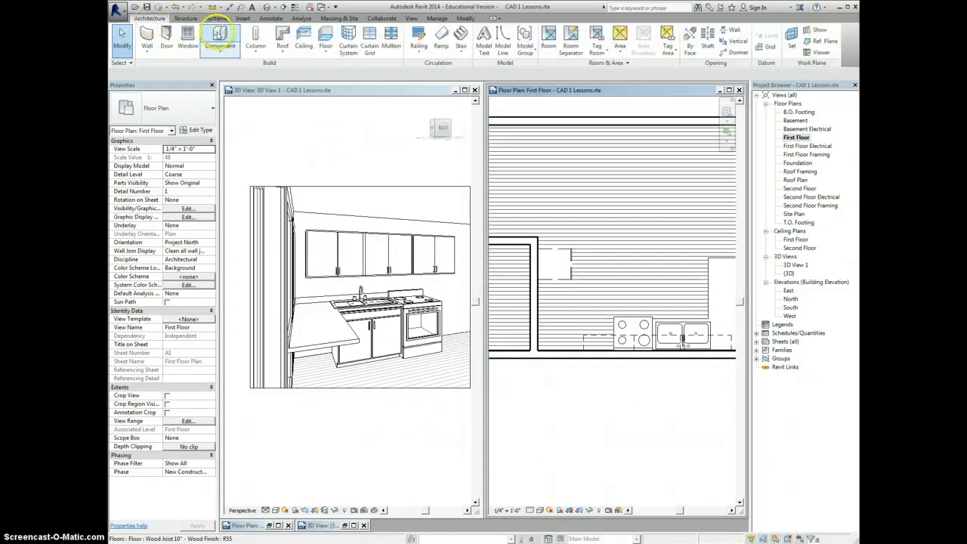
{"action": "left_click", "coordinate": [219, 34]}
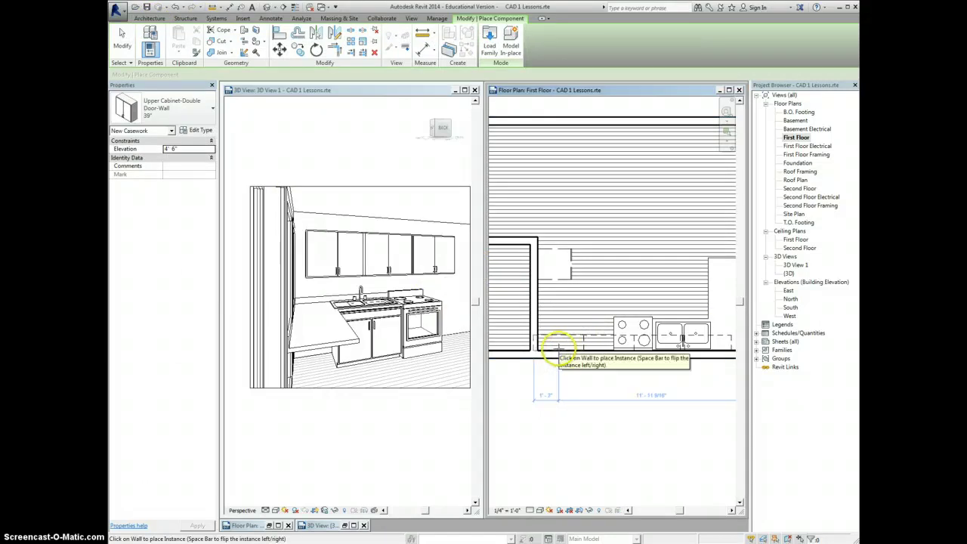
{"action": "left_click", "coordinate": [172, 112]}
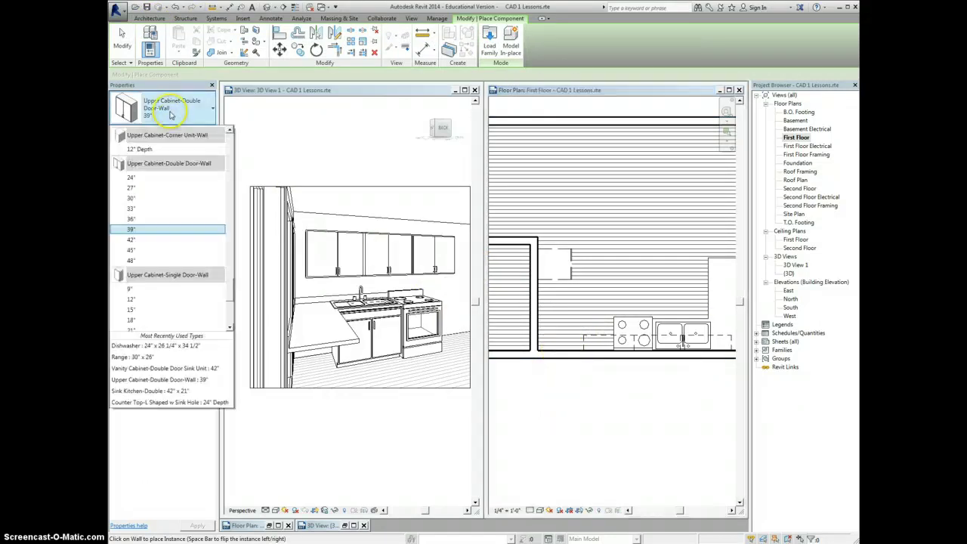
{"action": "left_click", "coordinate": [174, 210]}
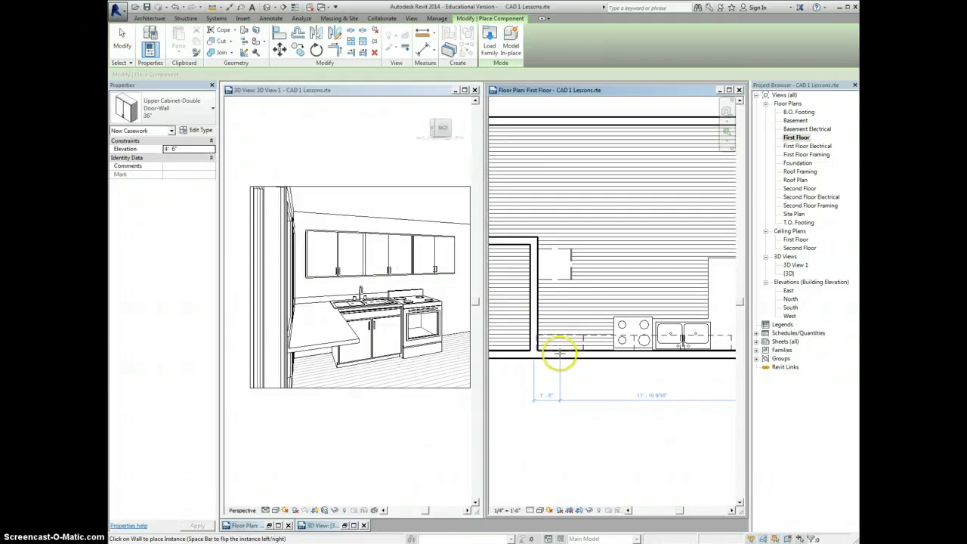
{"action": "left_click", "coordinate": [170, 108]}
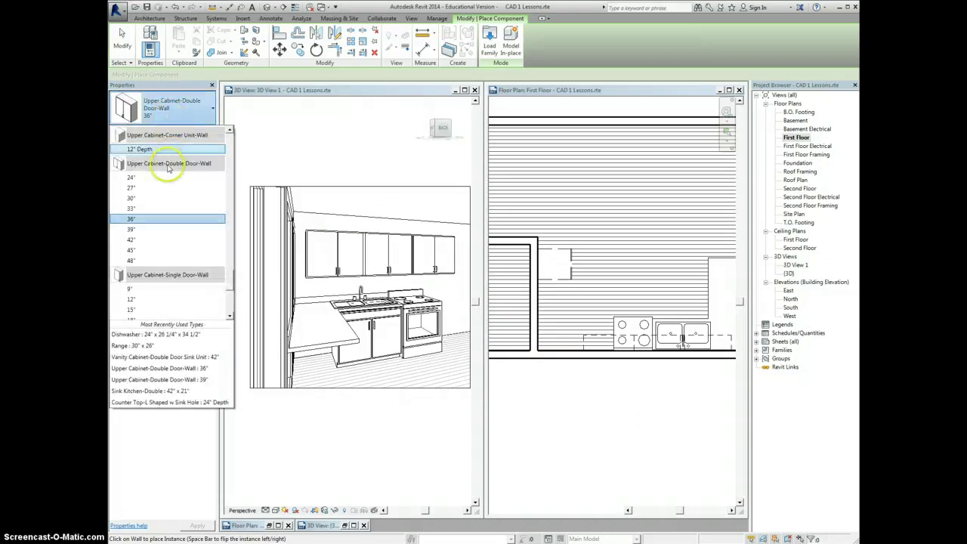
{"action": "left_click", "coordinate": [173, 209]}
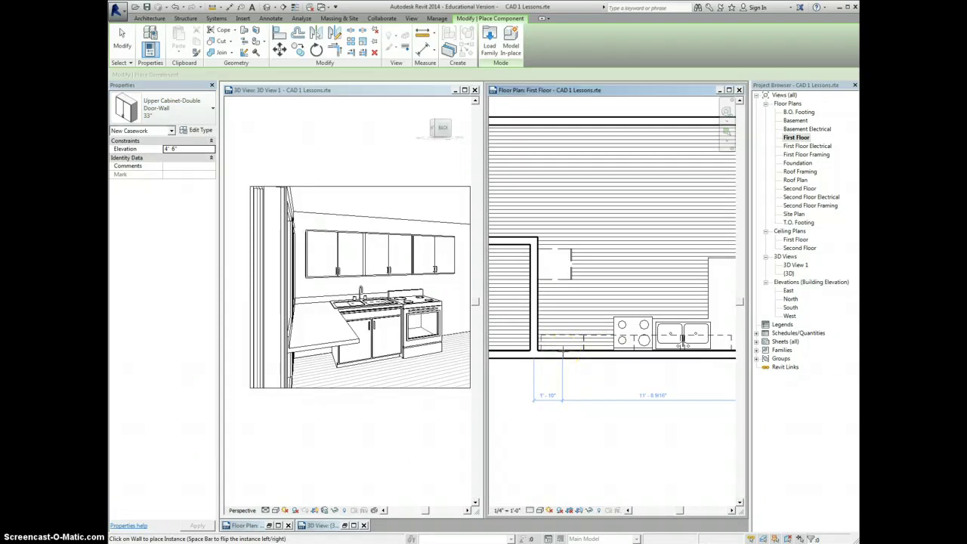
{"action": "left_click", "coordinate": [561, 351]}
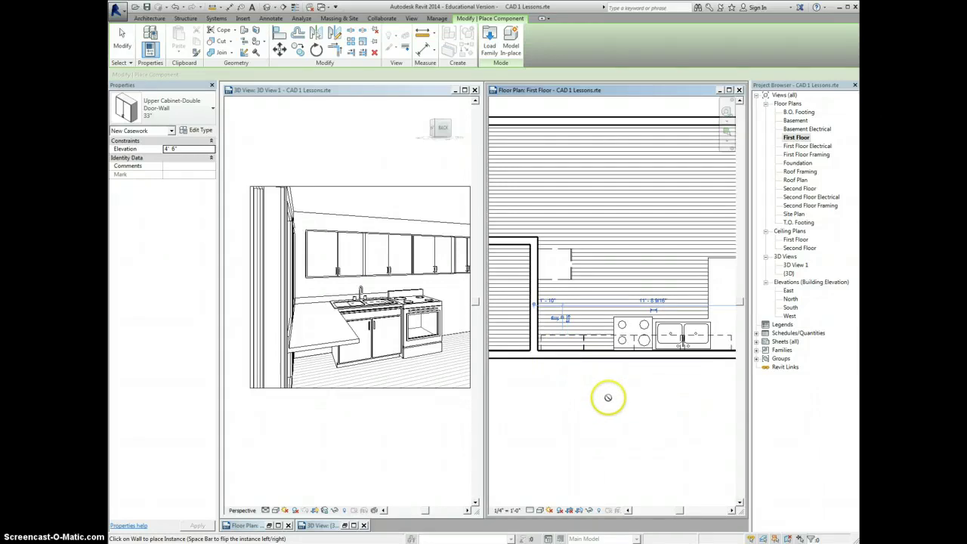
{"action": "scroll", "coordinate": [458, 300], "scroll_direction": "up", "scroll_amount": 2}
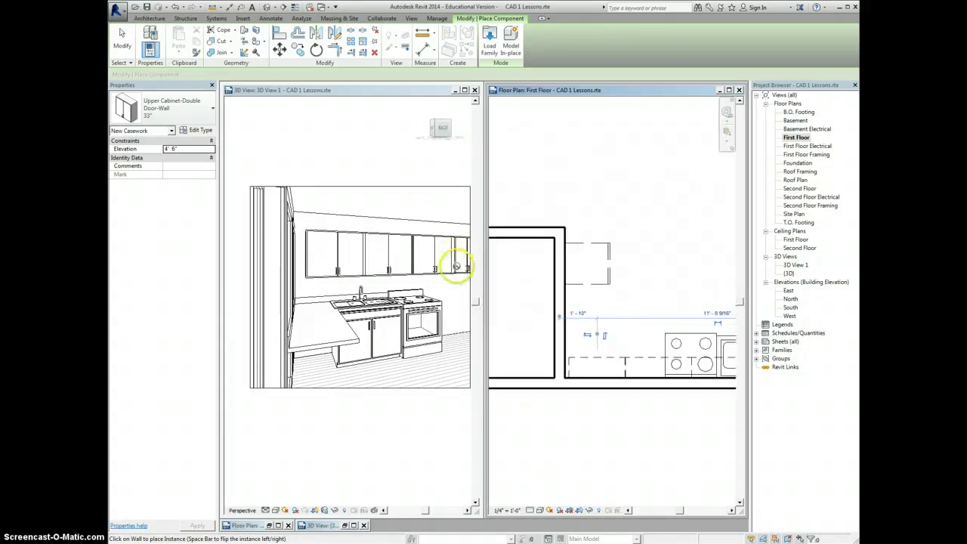
Step: Check the extended row of upper cabinets in the camera view and end component placement
{"action": "scroll", "coordinate": [459, 300], "scroll_direction": "down", "scroll_amount": 3}
{"action": "left_click", "coordinate": [446, 298]}
{"action": "scroll", "coordinate": [454, 279], "scroll_direction": "up", "scroll_amount": 1}
{"action": "scroll", "coordinate": [447, 291], "scroll_direction": "down", "scroll_amount": 2}
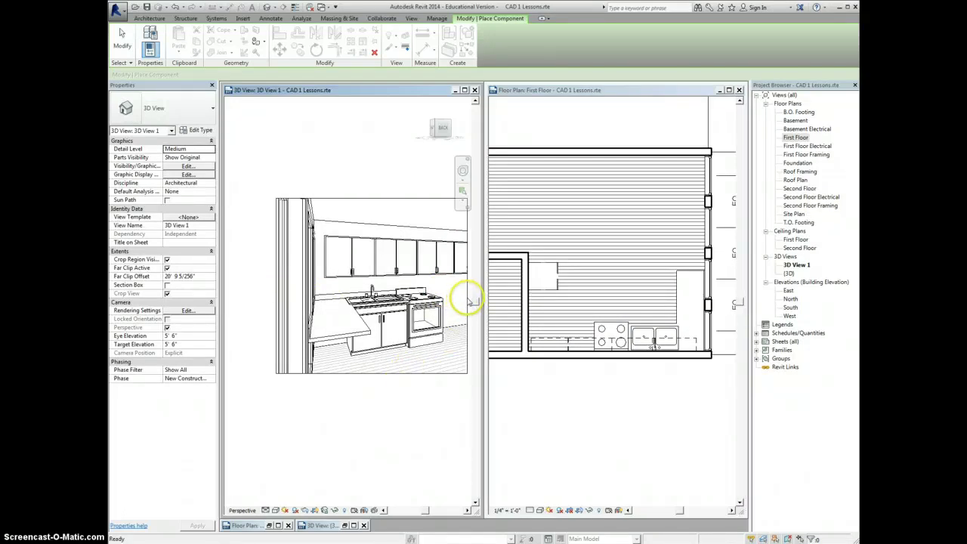
{"action": "right_click", "coordinate": [363, 181]}
{"action": "left_click", "coordinate": [372, 182]}
{"action": "right_click", "coordinate": [370, 177]}
{"action": "left_click", "coordinate": [382, 182]}
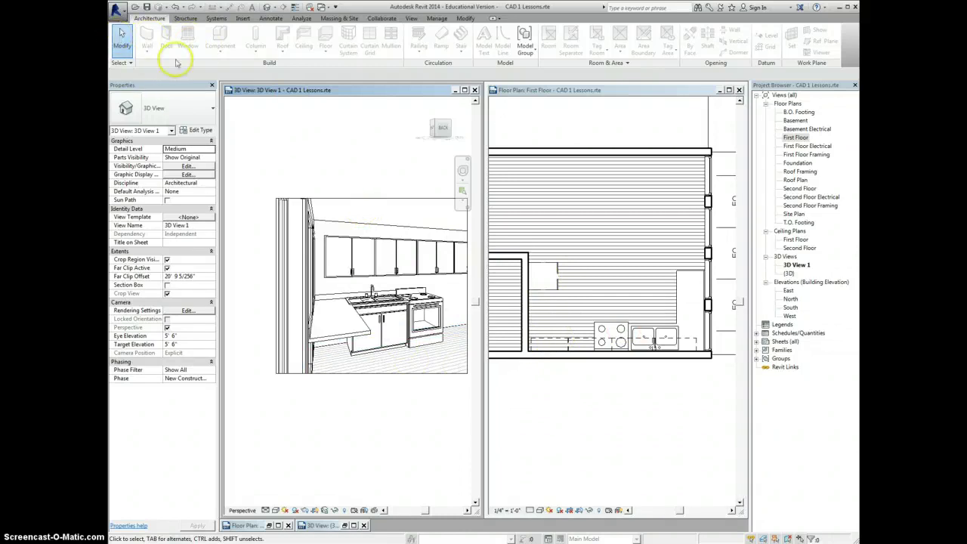
{"action": "right_click", "coordinate": [287, 132]}
{"action": "left_click", "coordinate": [299, 146]}
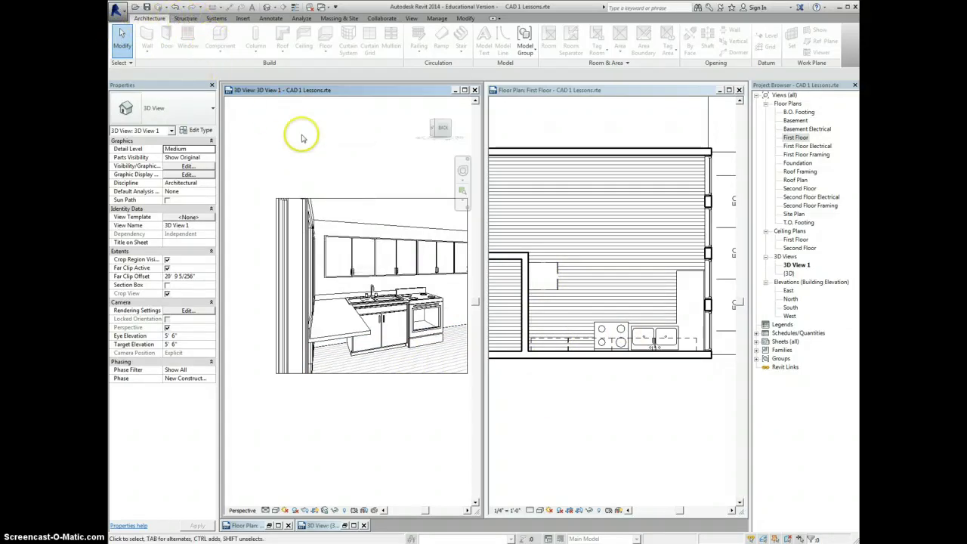
{"action": "right_click", "coordinate": [300, 136]}
{"action": "left_click", "coordinate": [312, 136]}
{"action": "right_click", "coordinate": [286, 133]}
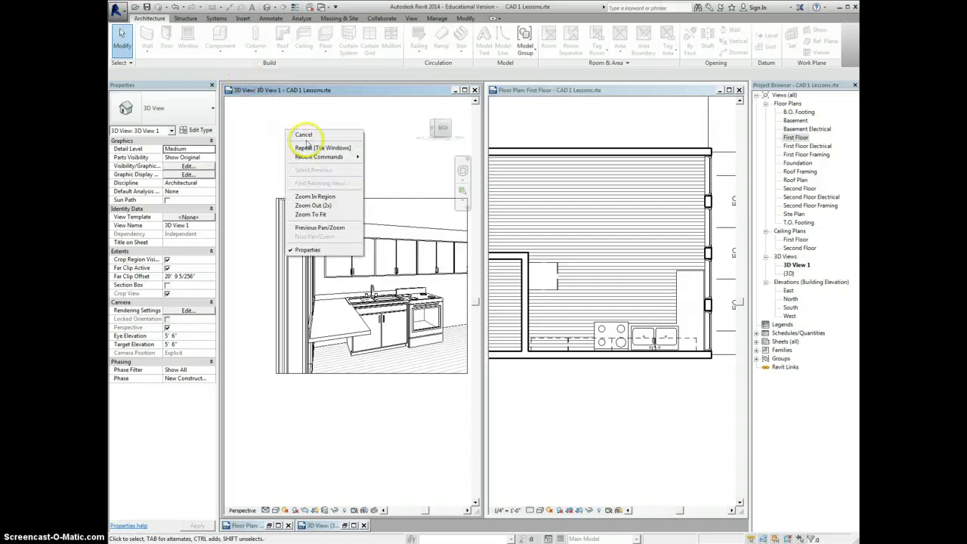
{"action": "left_click", "coordinate": [306, 136]}
{"action": "right_click", "coordinate": [307, 140]}
{"action": "left_click", "coordinate": [321, 143]}
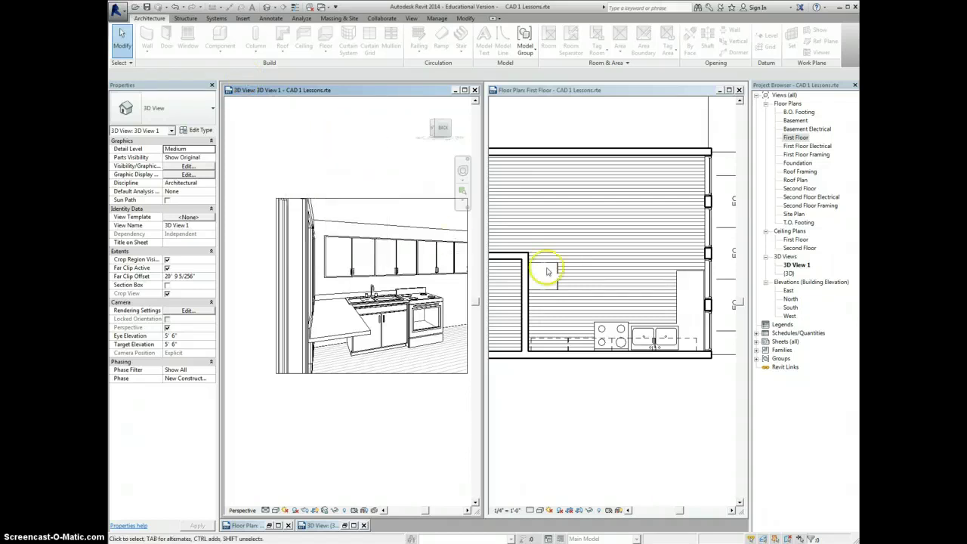
Step: Browse the available component types back to the base cabinets without choosing one, and look over the whole first-floor plan
{"action": "left_click", "coordinate": [555, 265]}
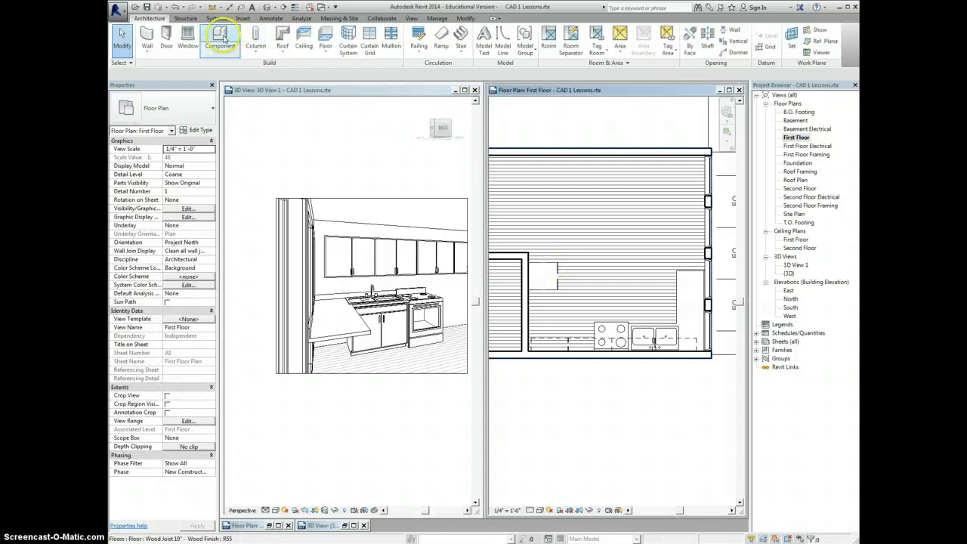
{"action": "left_click", "coordinate": [220, 38]}
{"action": "left_click", "coordinate": [164, 110]}
{"action": "scroll", "coordinate": [183, 248], "scroll_direction": "up", "scroll_amount": 3}
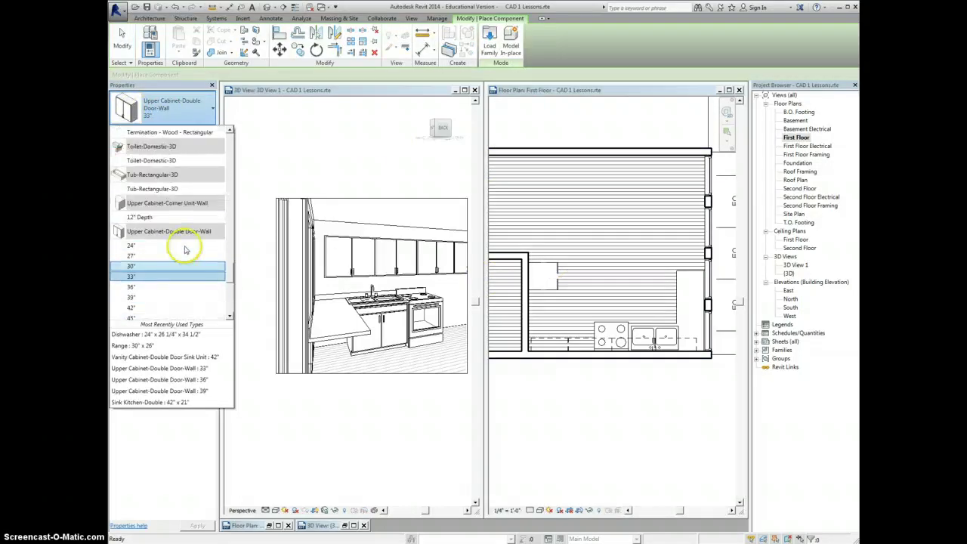
{"action": "scroll", "coordinate": [186, 248], "scroll_direction": "up", "scroll_amount": 10}
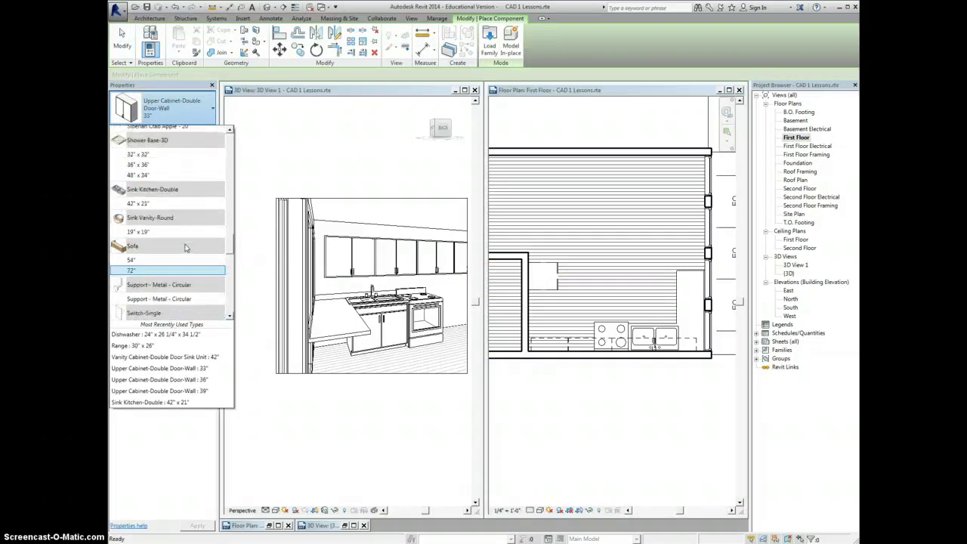
{"action": "scroll", "coordinate": [185, 249], "scroll_direction": "up", "scroll_amount": 10}
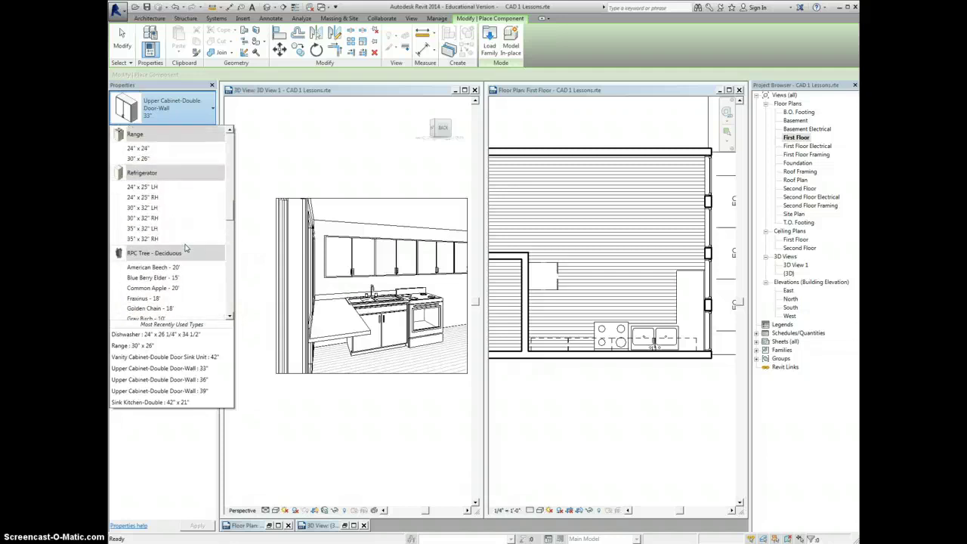
{"action": "scroll", "coordinate": [185, 249], "scroll_direction": "up", "scroll_amount": 10}
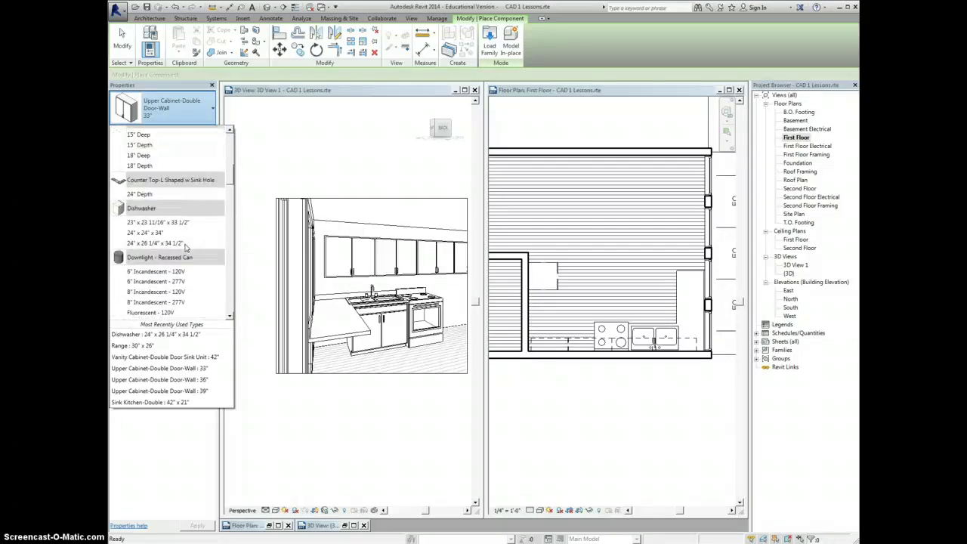
{"action": "scroll", "coordinate": [185, 249], "scroll_direction": "up", "scroll_amount": 5}
{"action": "scroll", "coordinate": [185, 249], "scroll_direction": "up", "scroll_amount": 4}
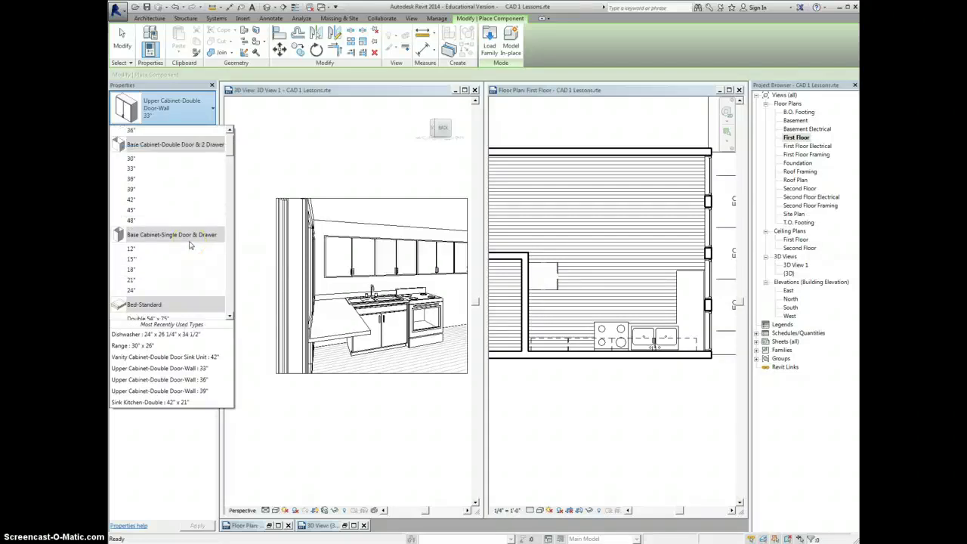
{"action": "scroll", "coordinate": [191, 245], "scroll_direction": "down", "scroll_amount": 1}
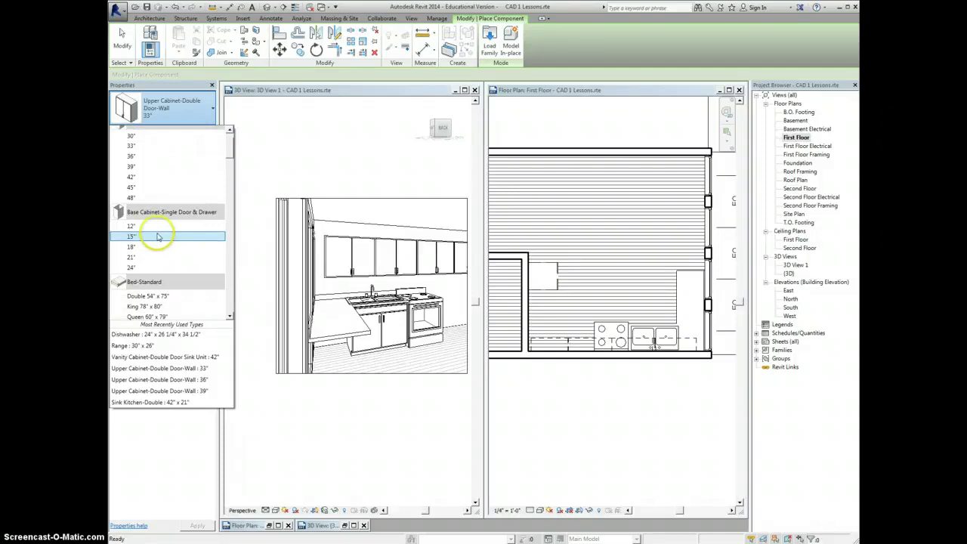
{"action": "left_click", "coordinate": [258, 146]}
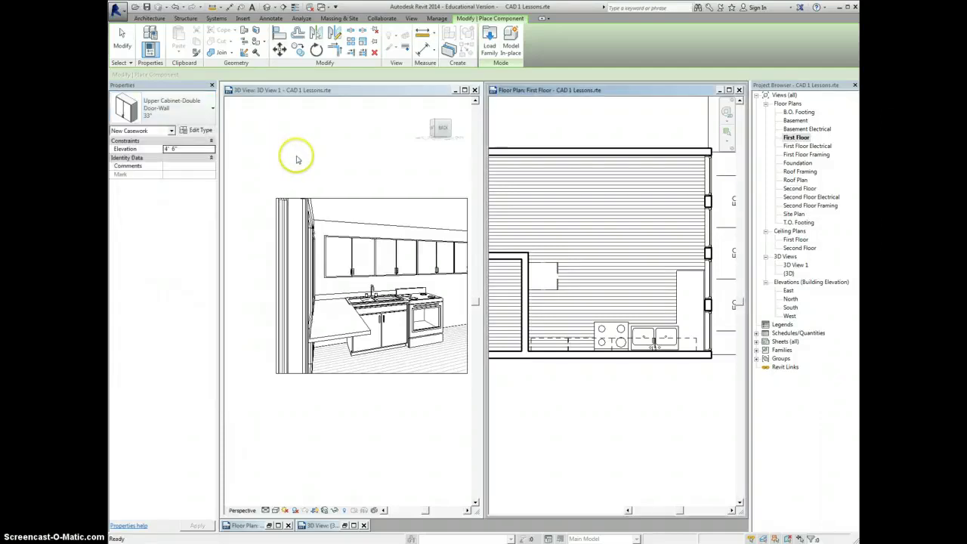
{"action": "key", "text": "z"}
{"action": "key", "text": "f"}
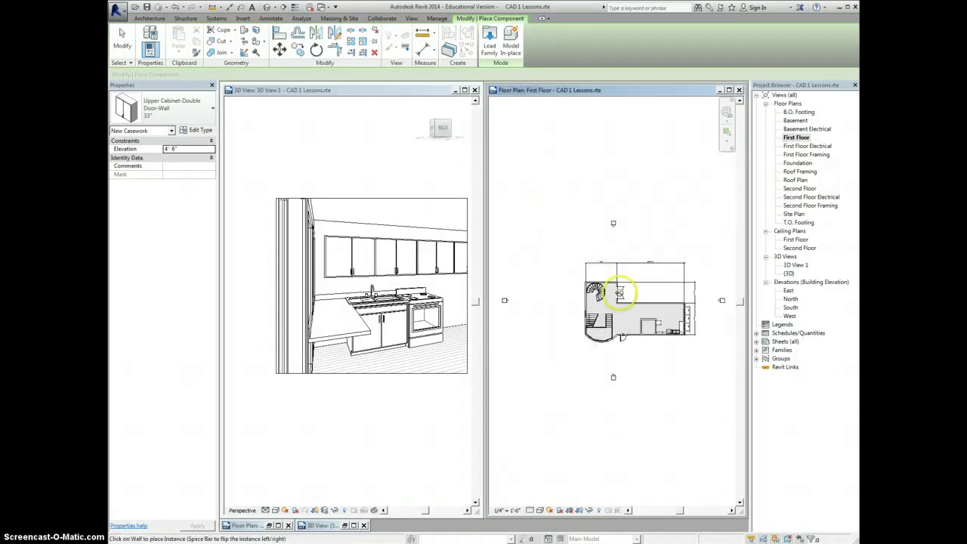
{"action": "scroll", "coordinate": [635, 313], "scroll_direction": "up", "scroll_amount": 3}
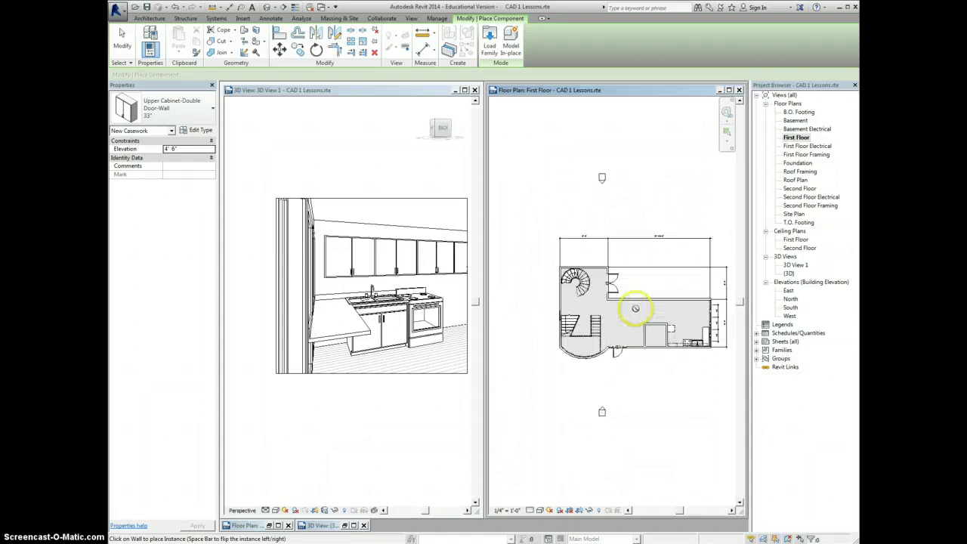
{"action": "middle_click_drag", "start_coordinate": [682, 300], "coordinate": [650, 276]}
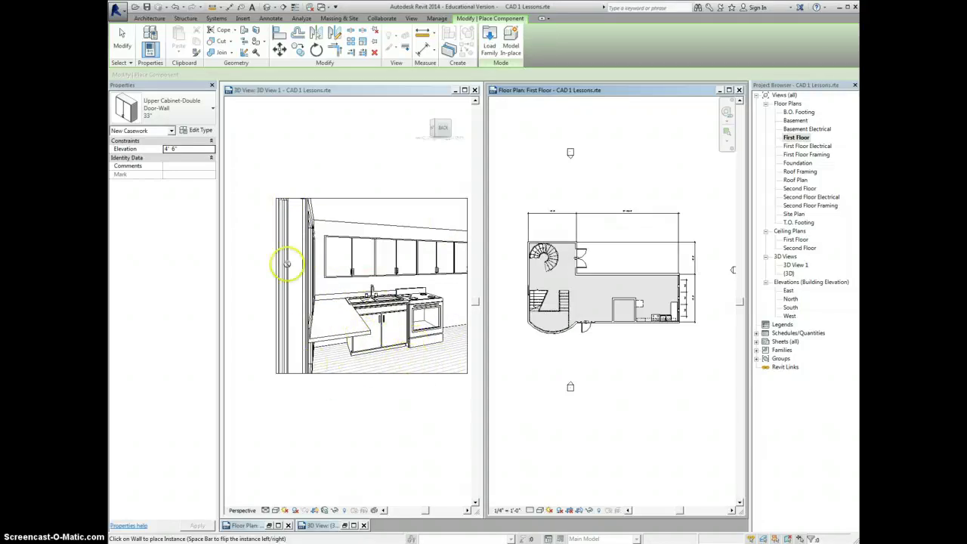
Step: Cancel component placement and widen the camera view's crop region sideways to take in the whole upper cabinet row and the dishwasher
{"action": "left_click", "coordinate": [306, 91]}
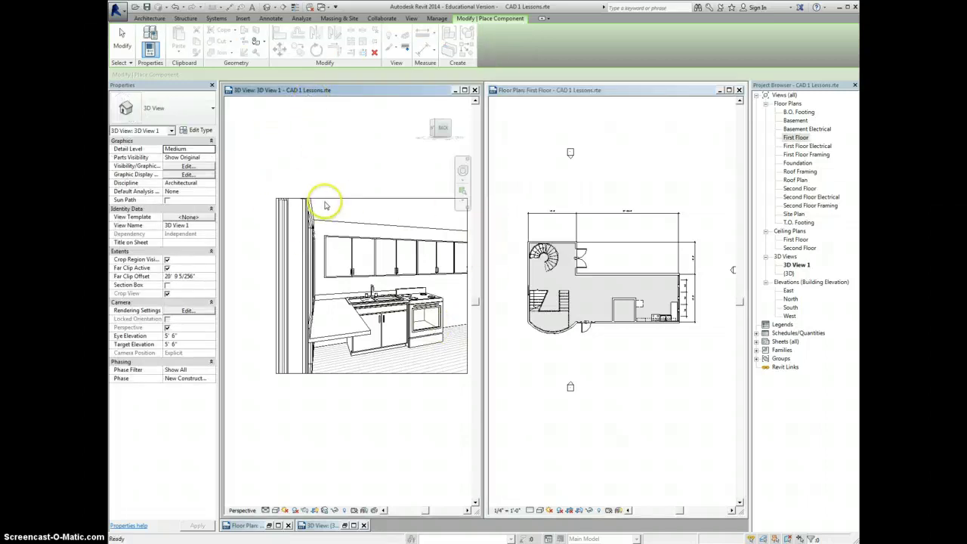
{"action": "scroll", "coordinate": [427, 326], "scroll_direction": "down", "scroll_amount": 1}
{"action": "scroll", "coordinate": [427, 326], "scroll_direction": "down", "scroll_amount": 1}
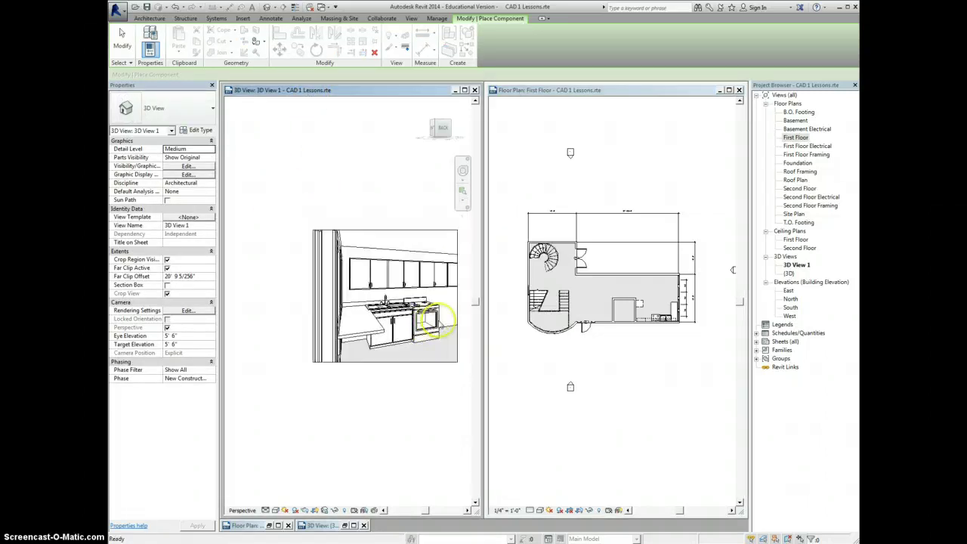
{"action": "left_click", "coordinate": [460, 510]}
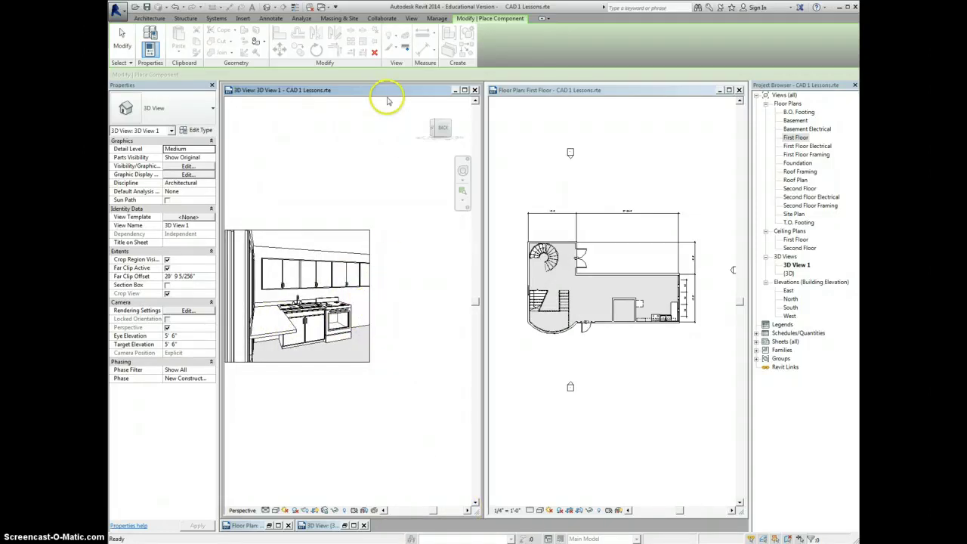
{"action": "right_click", "coordinate": [371, 129]}
{"action": "left_click", "coordinate": [386, 212]}
{"action": "left_click", "coordinate": [371, 264]}
{"action": "left_click_drag", "start_coordinate": [371, 295], "coordinate": [471, 301]}
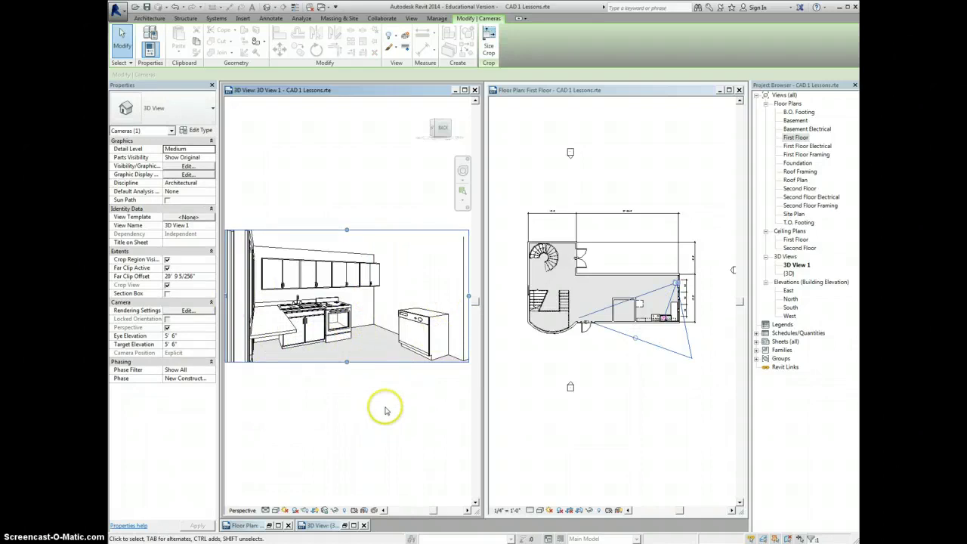
{"action": "left_click", "coordinate": [384, 510]}
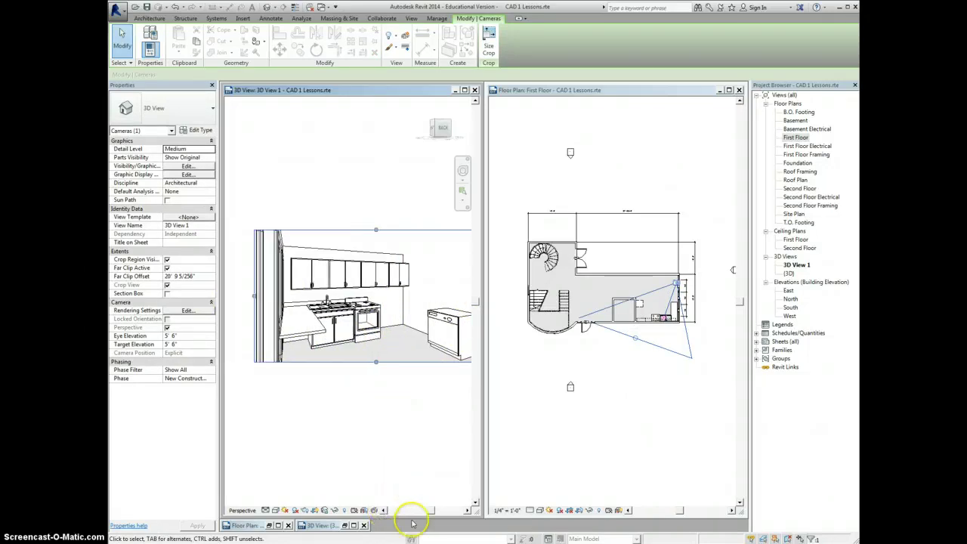
{"action": "left_click", "coordinate": [467, 510]}
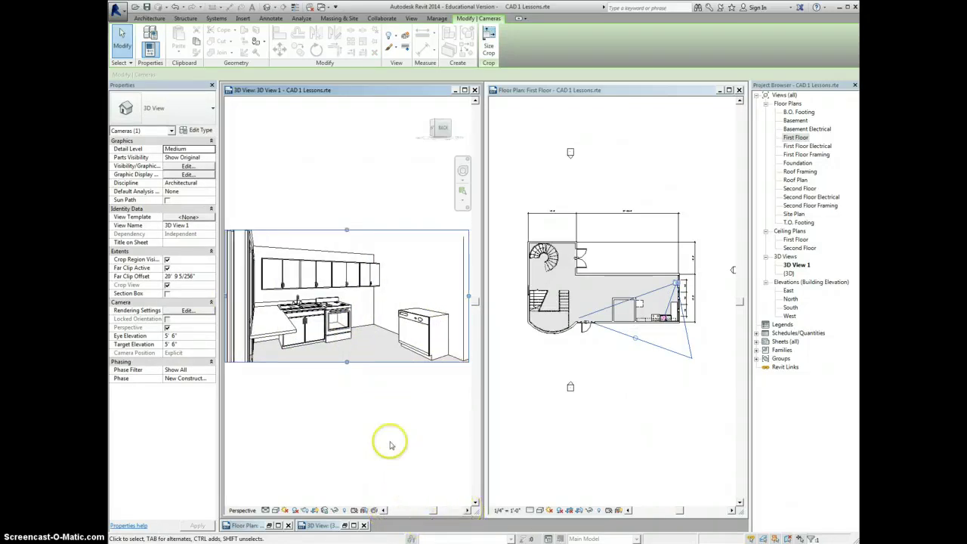
{"action": "left_click", "coordinate": [367, 404]}
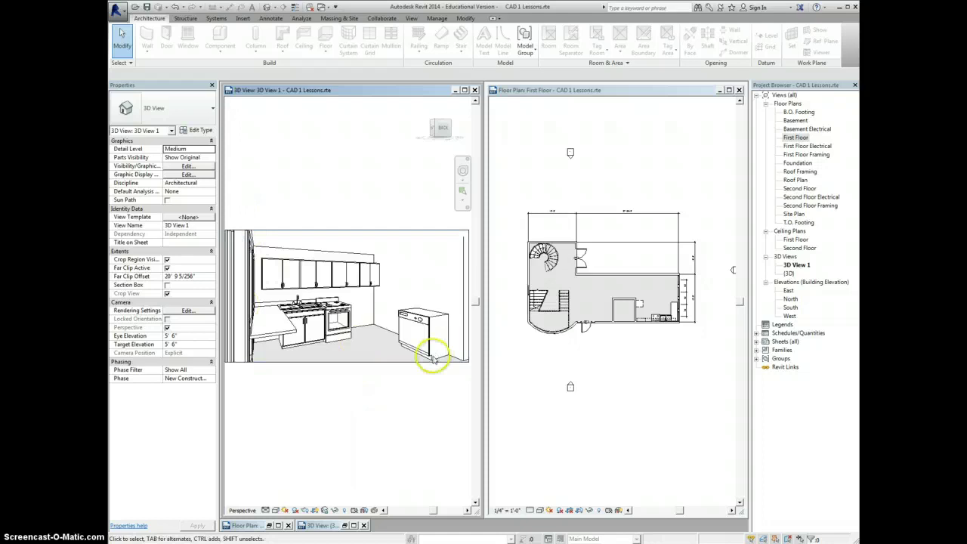